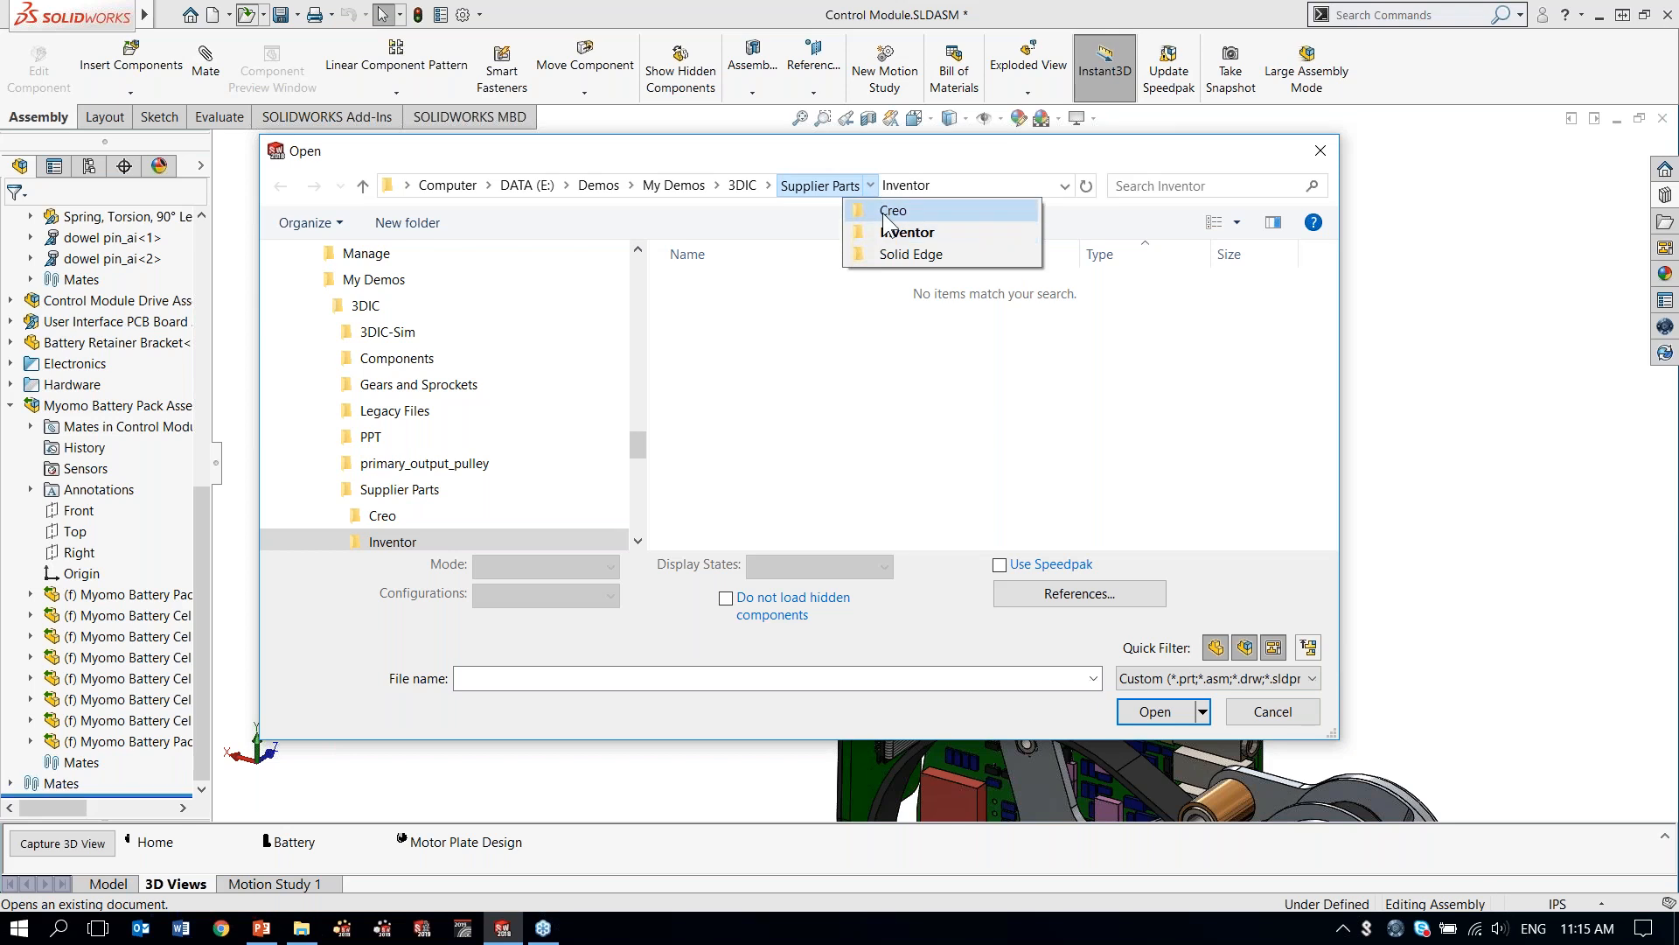
# Open the Creo part primary_output_pulley.prt.1 from the Creo folder under Supplier Parts.
pyautogui.click(784, 317)
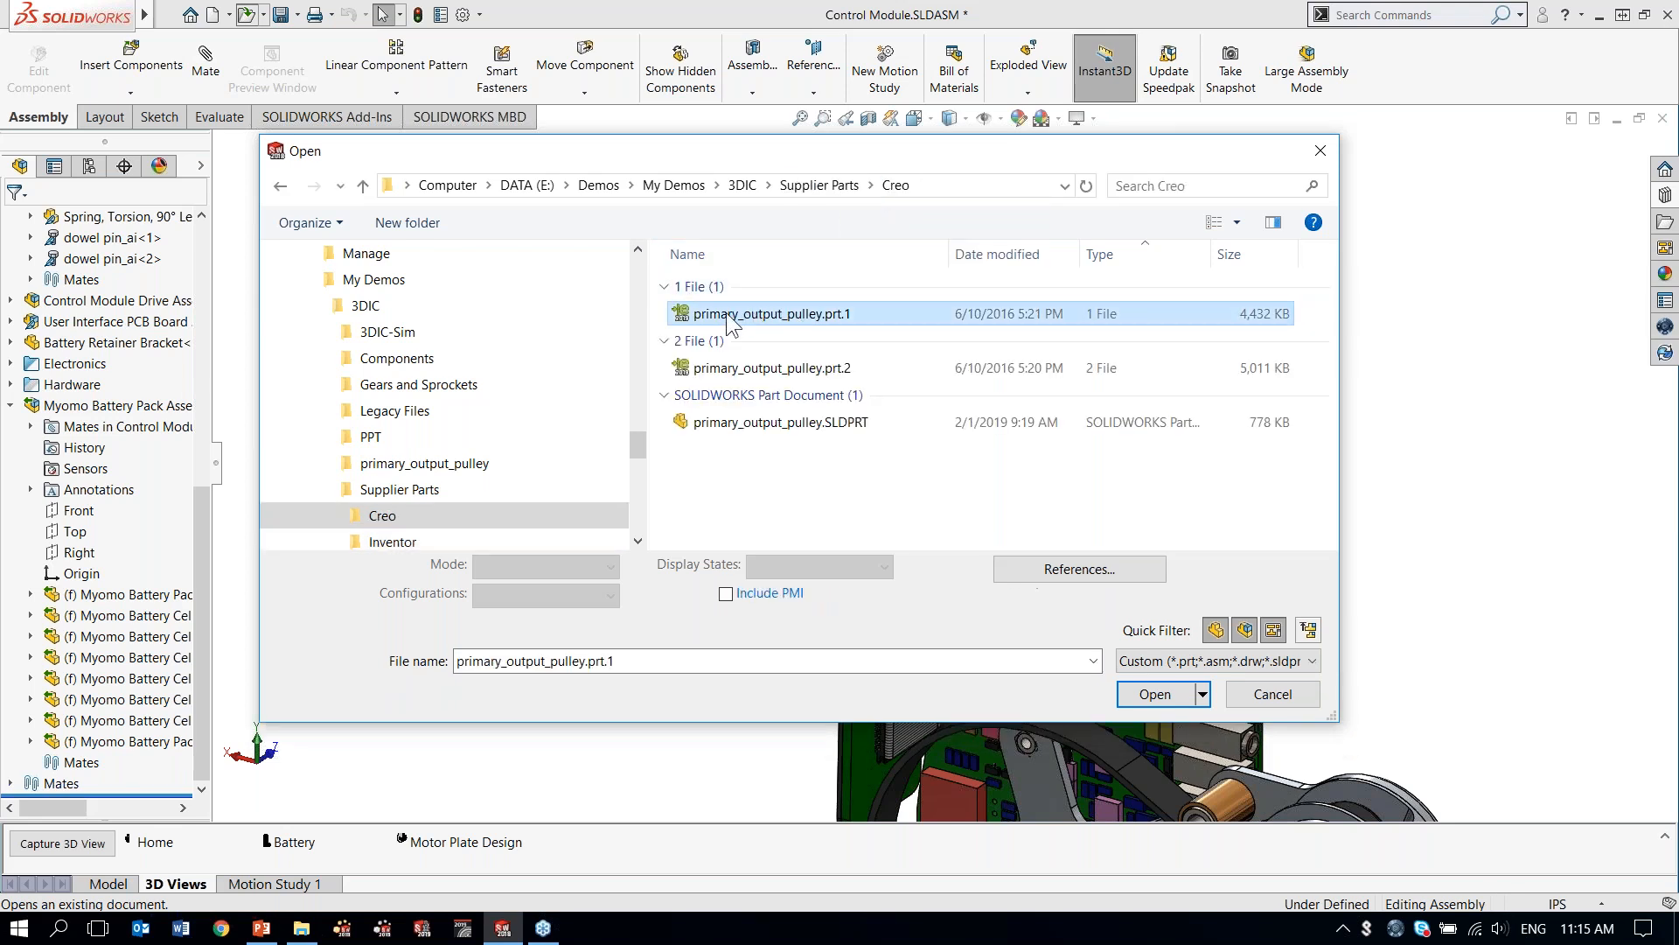
pyautogui.click(1153, 695)
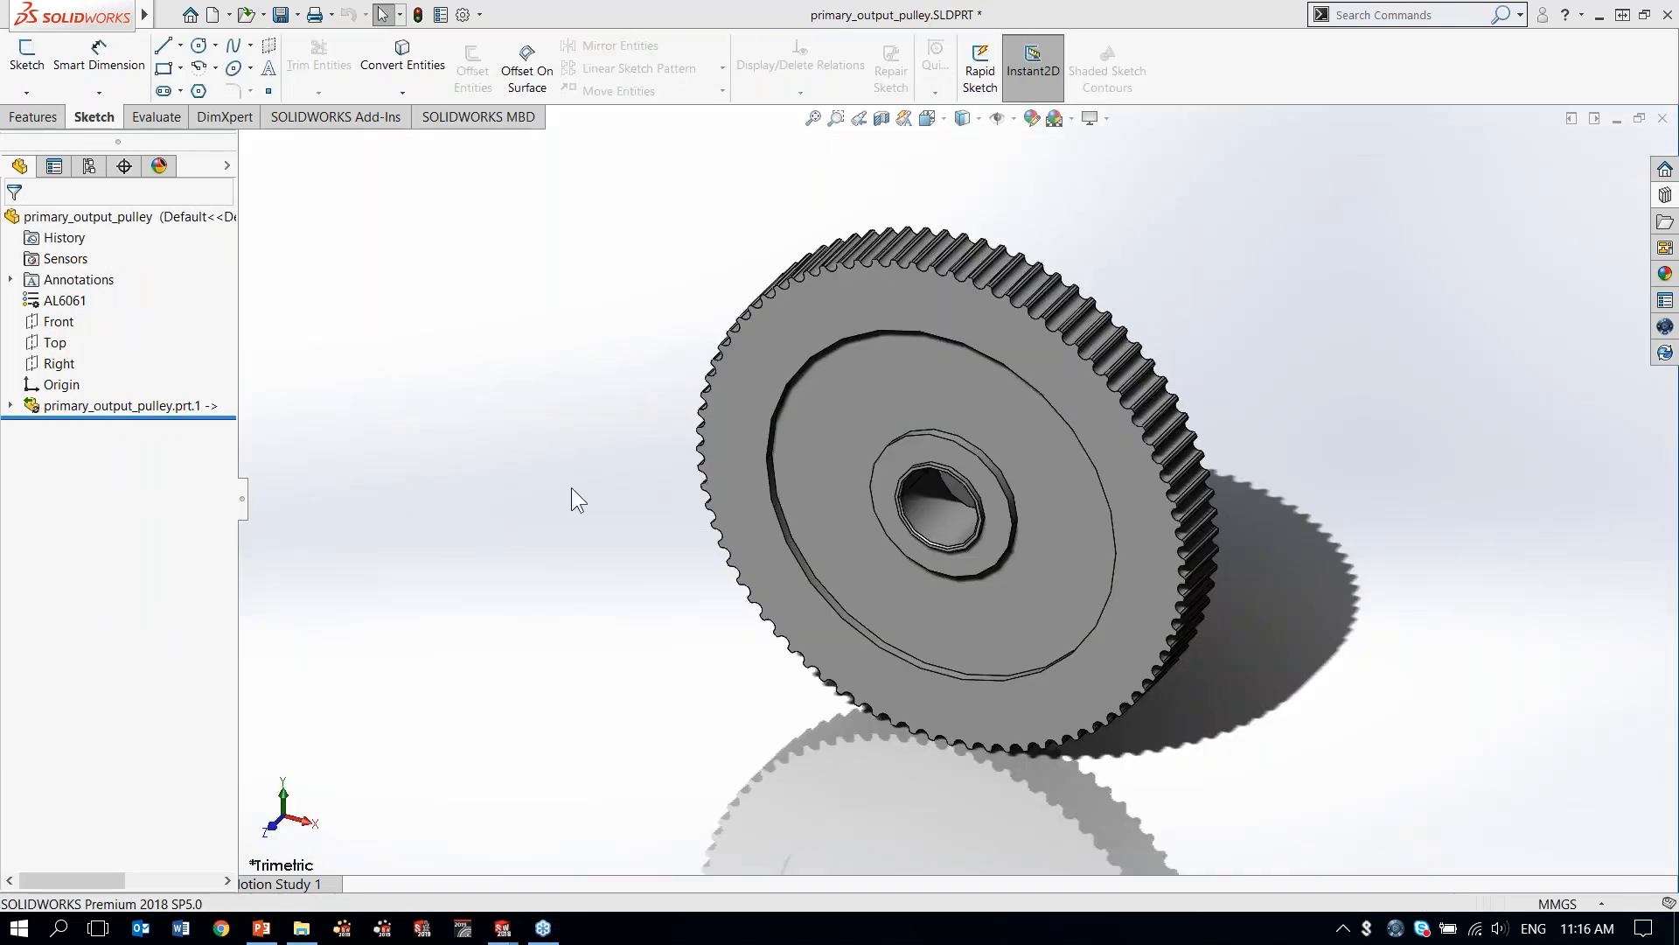
pyautogui.scroll(-3, 1074, 468)
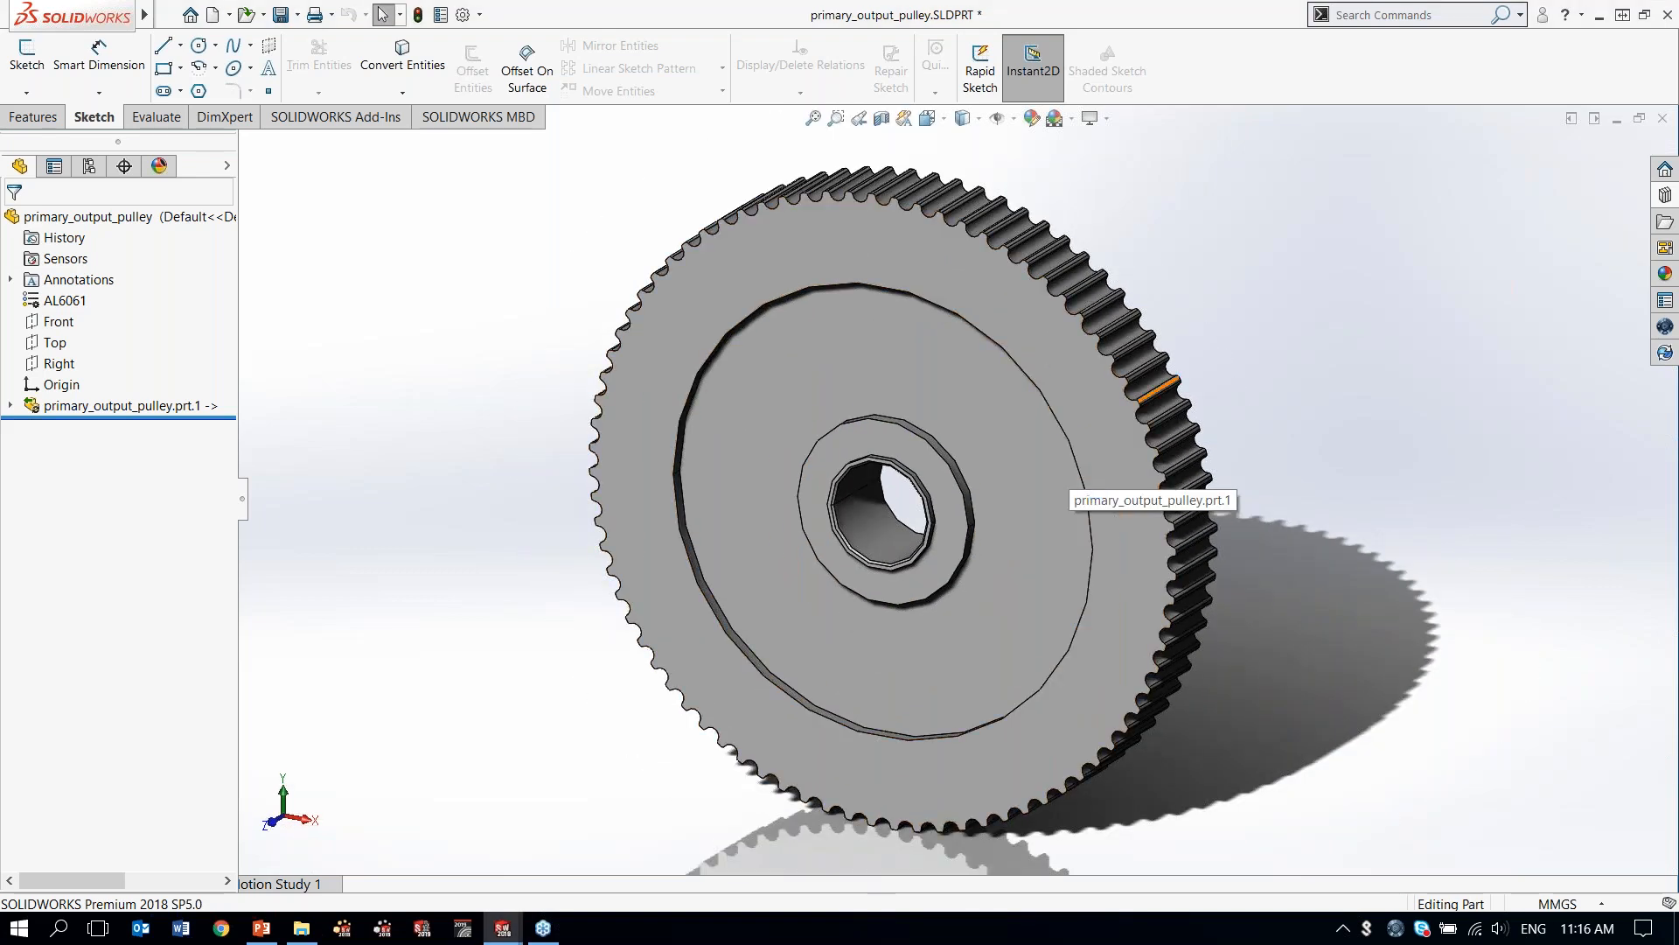
pyautogui.moveTo(1193, 327); pyautogui.dragTo(1221, 318, button='middle')
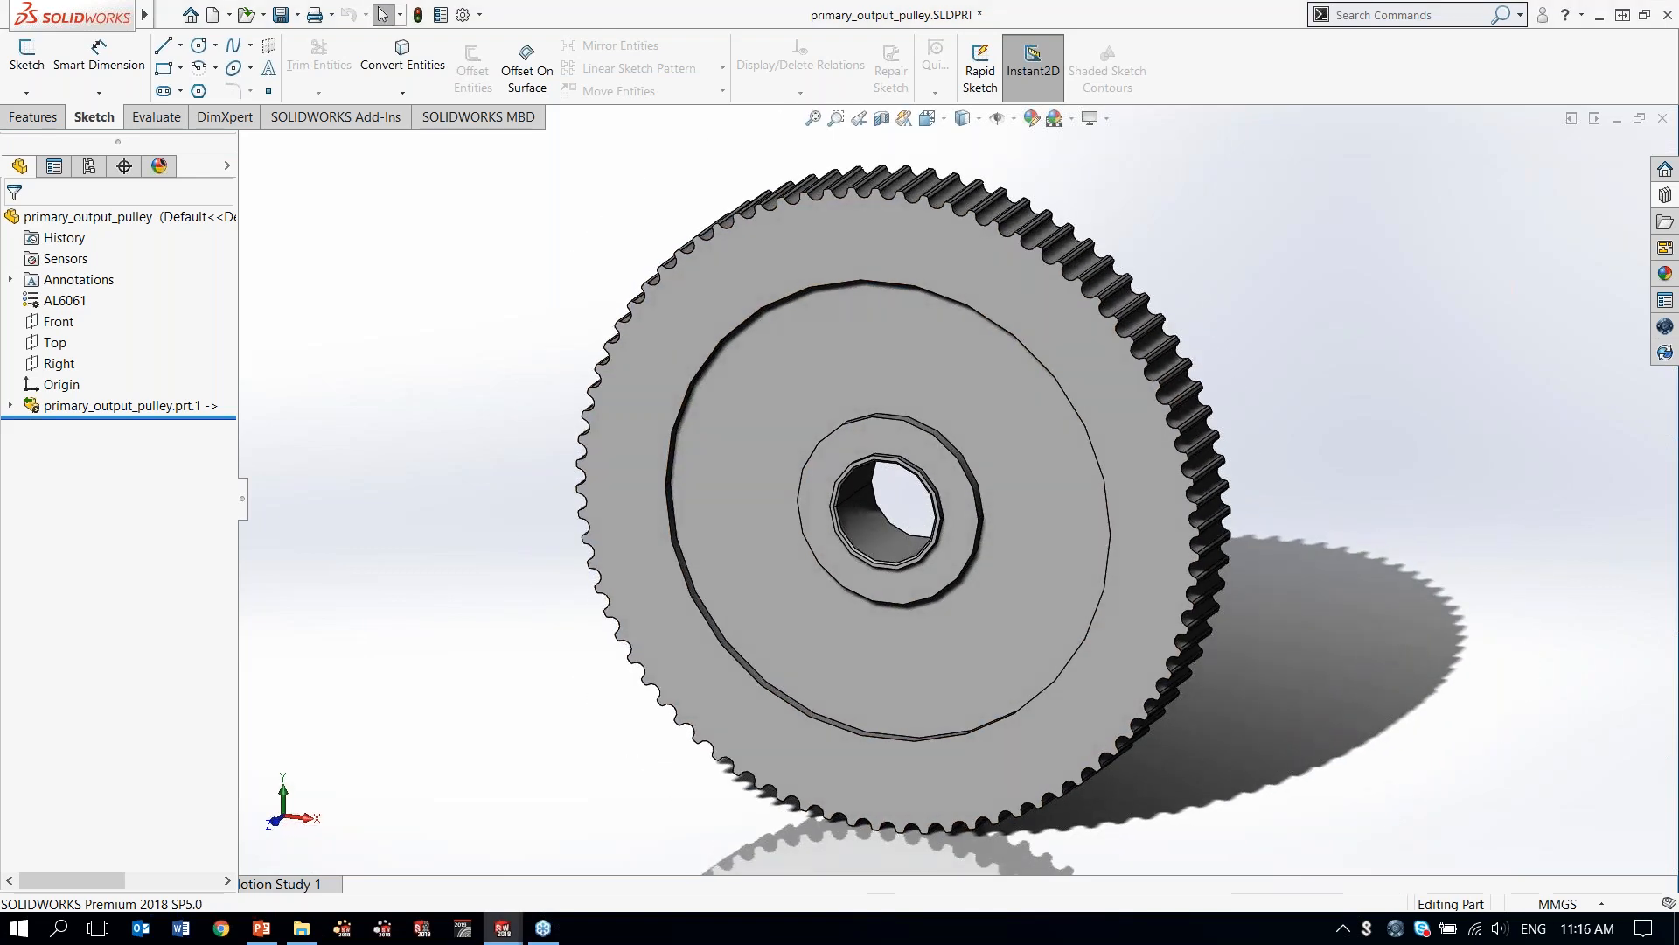
# Place the Keyway feature from the Gears and Sprockets library on the pulley's front face, referencing the circular bore edge.
pyautogui.click(1665, 194)
pyautogui.click(1410, 195)
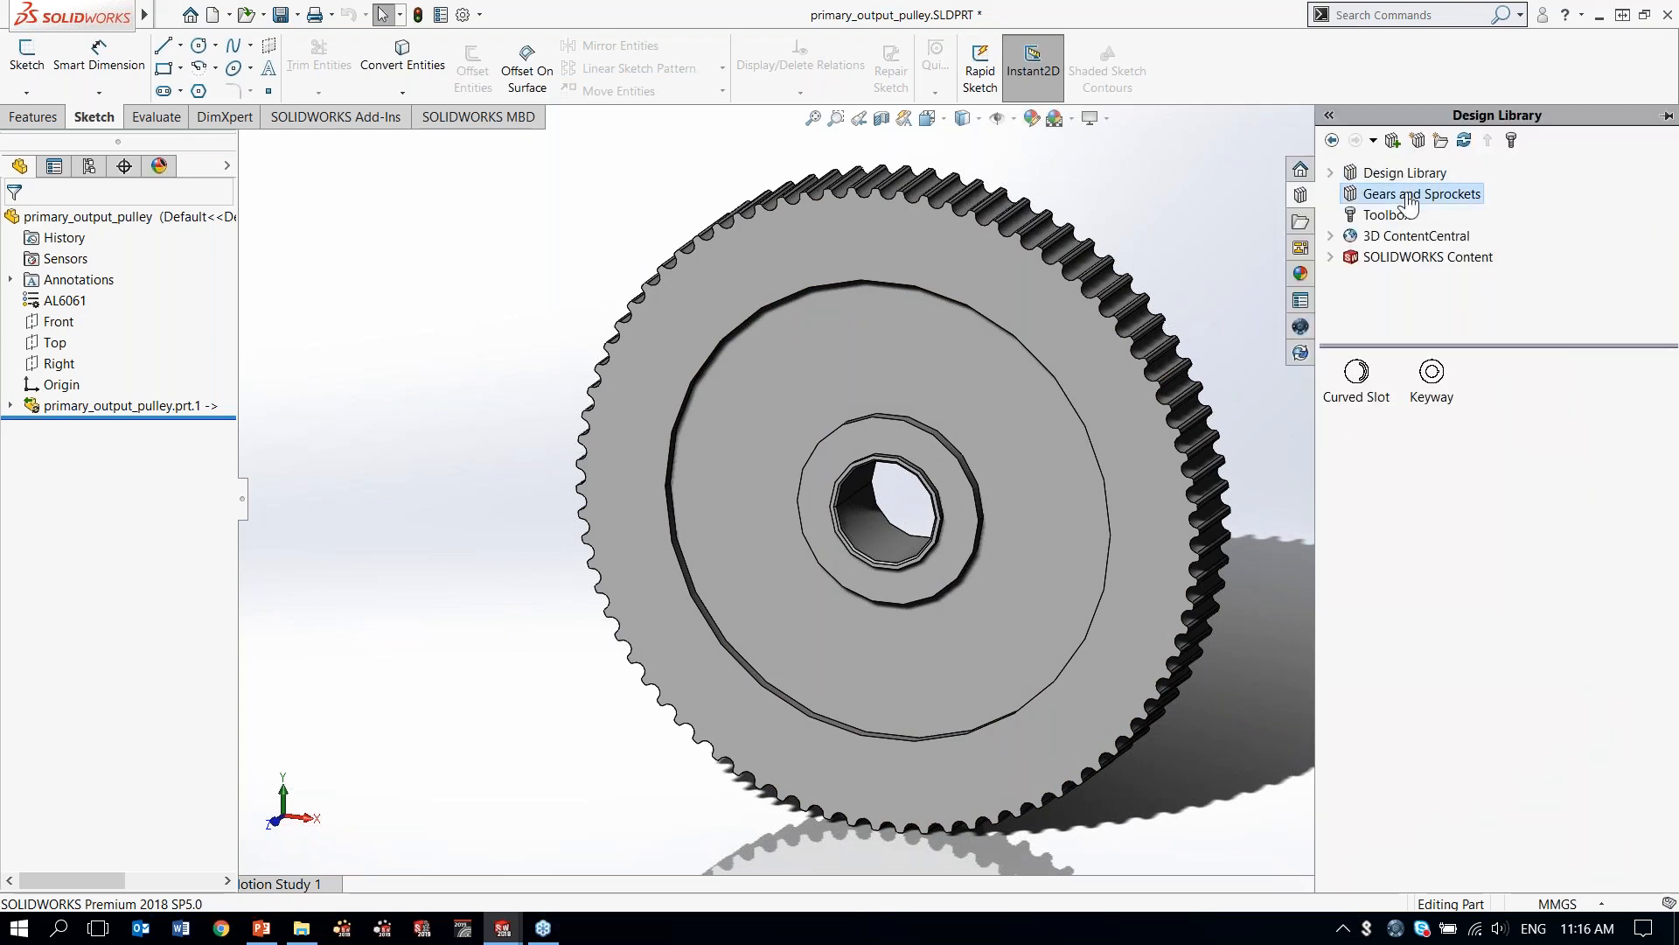
pyautogui.moveTo(1435, 378); pyautogui.dragTo(1068, 491)
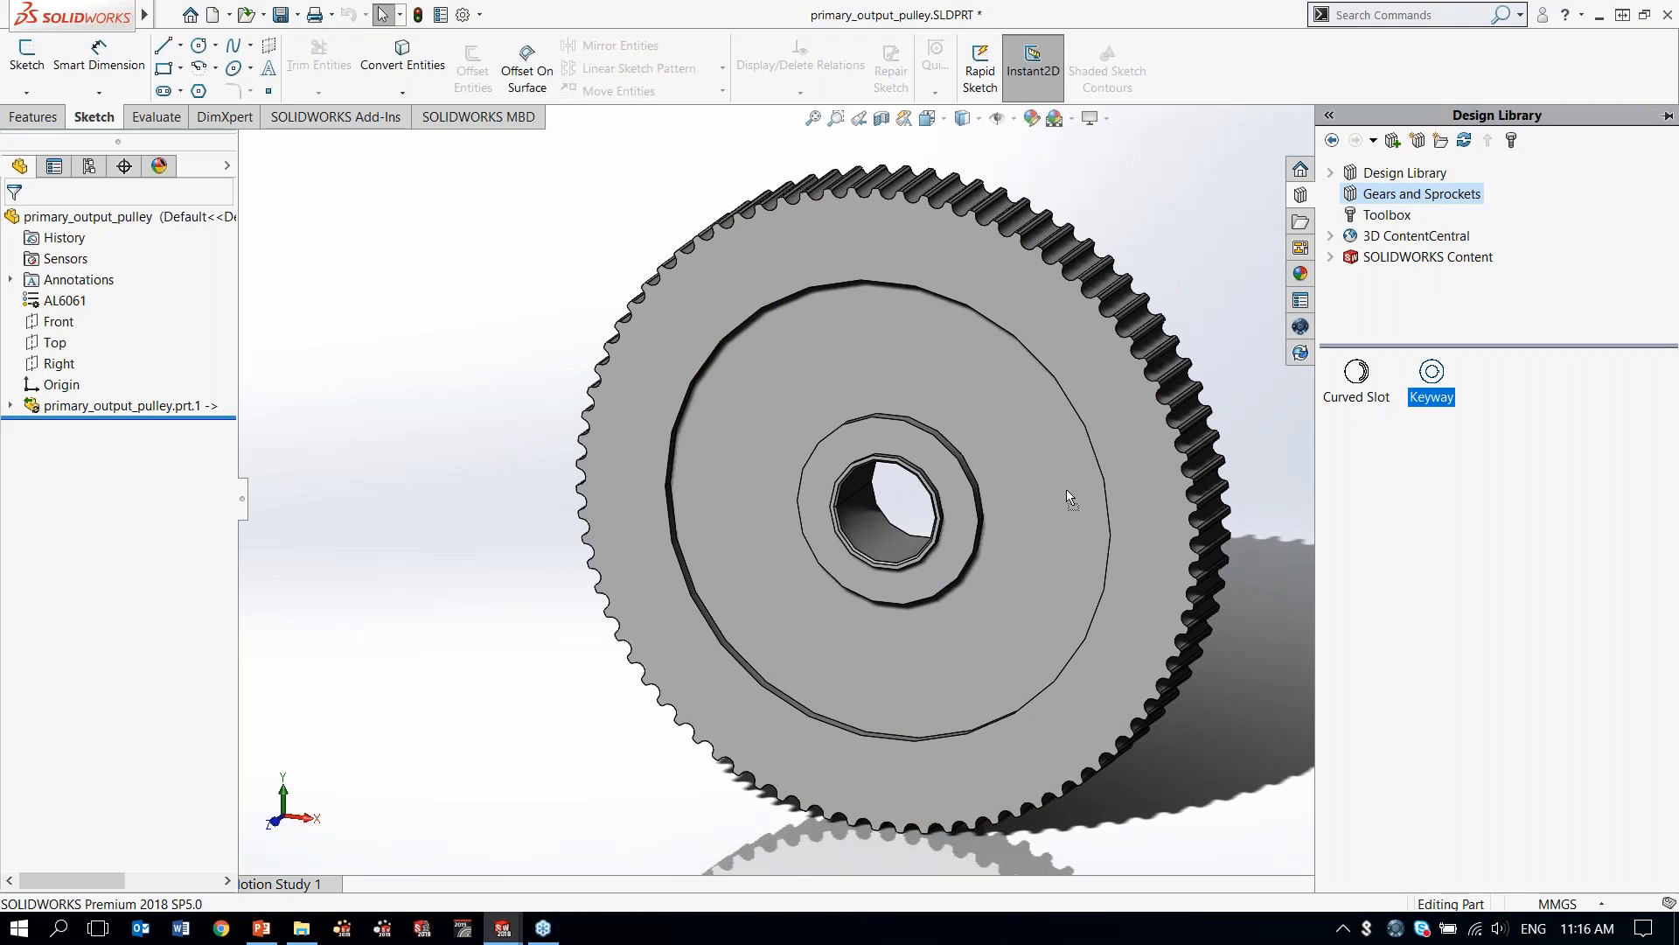
pyautogui.moveTo(989, 486); pyautogui.dragTo(967, 528)
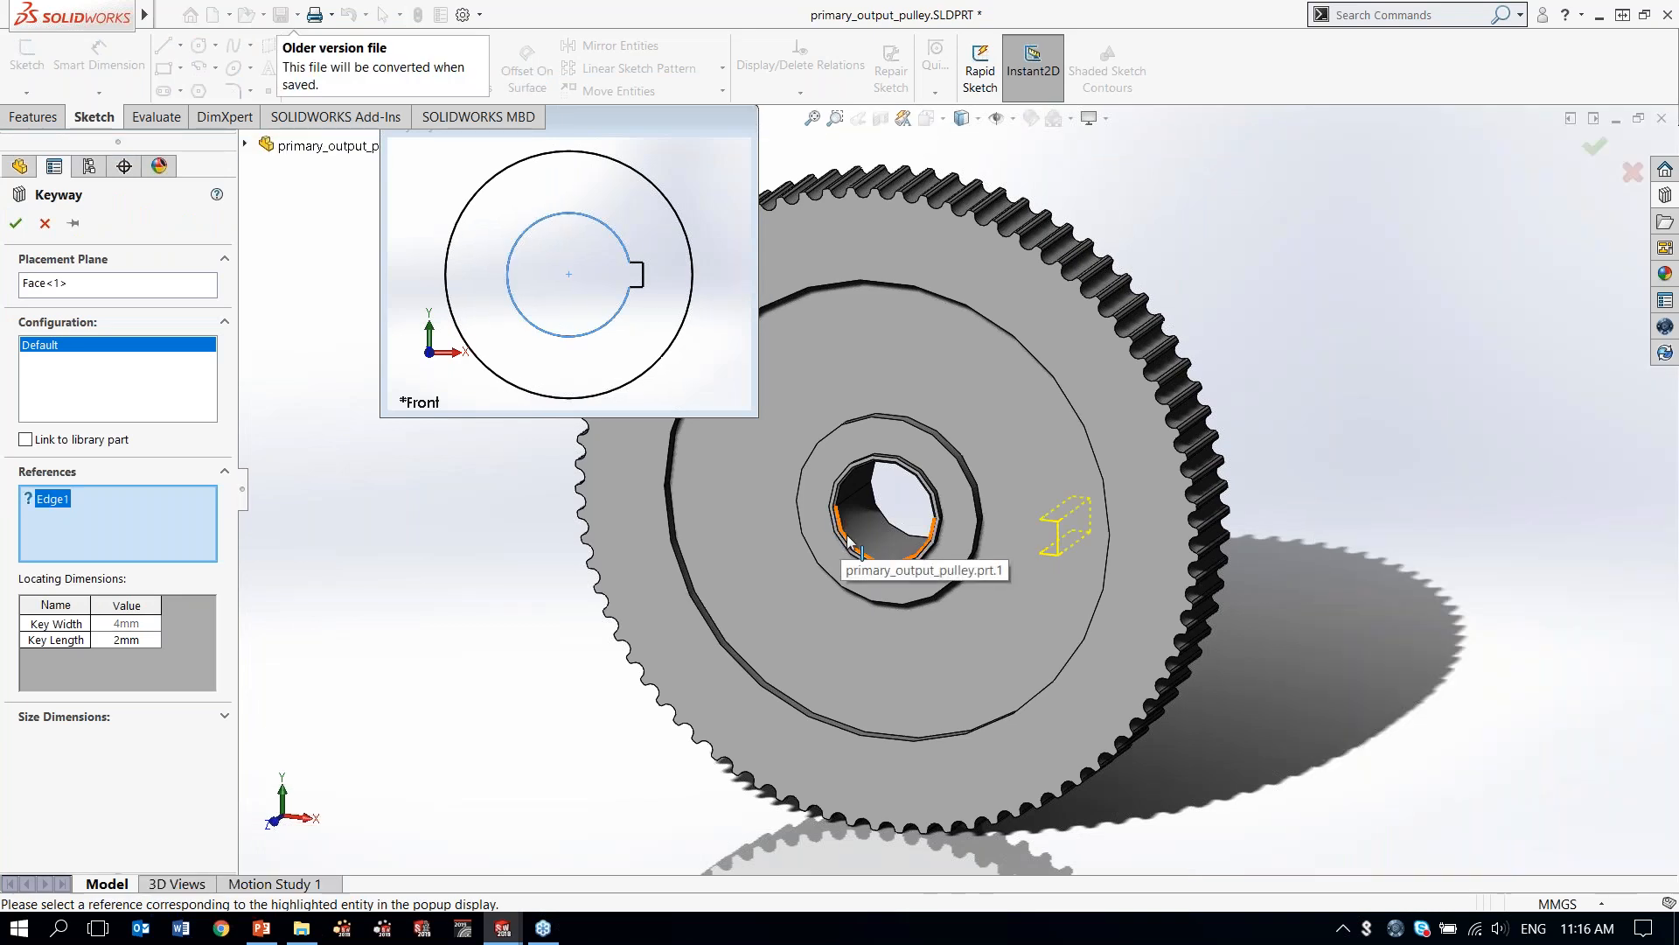
pyautogui.click(849, 542)
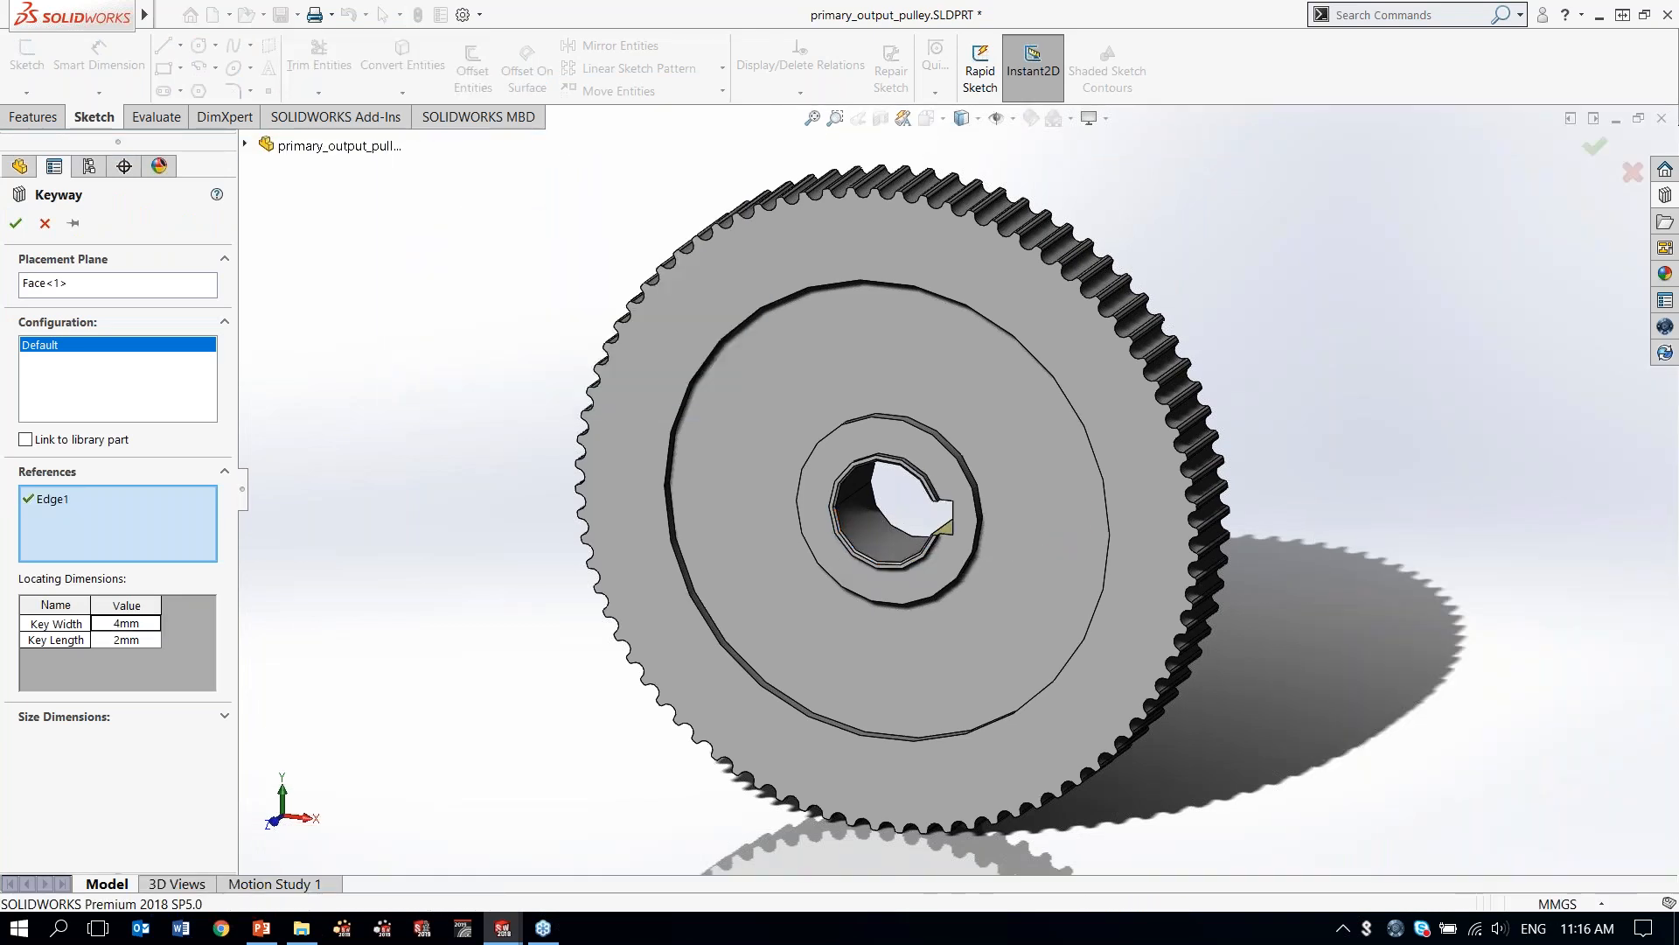
pyautogui.press('d')
pyautogui.click(867, 553)
# Add the Curved Slot library feature to the pulley's front face, referencing the large inner circular edge.
pyautogui.click(1666, 194)
pyautogui.moveTo(1356, 372); pyautogui.dragTo(997, 502)
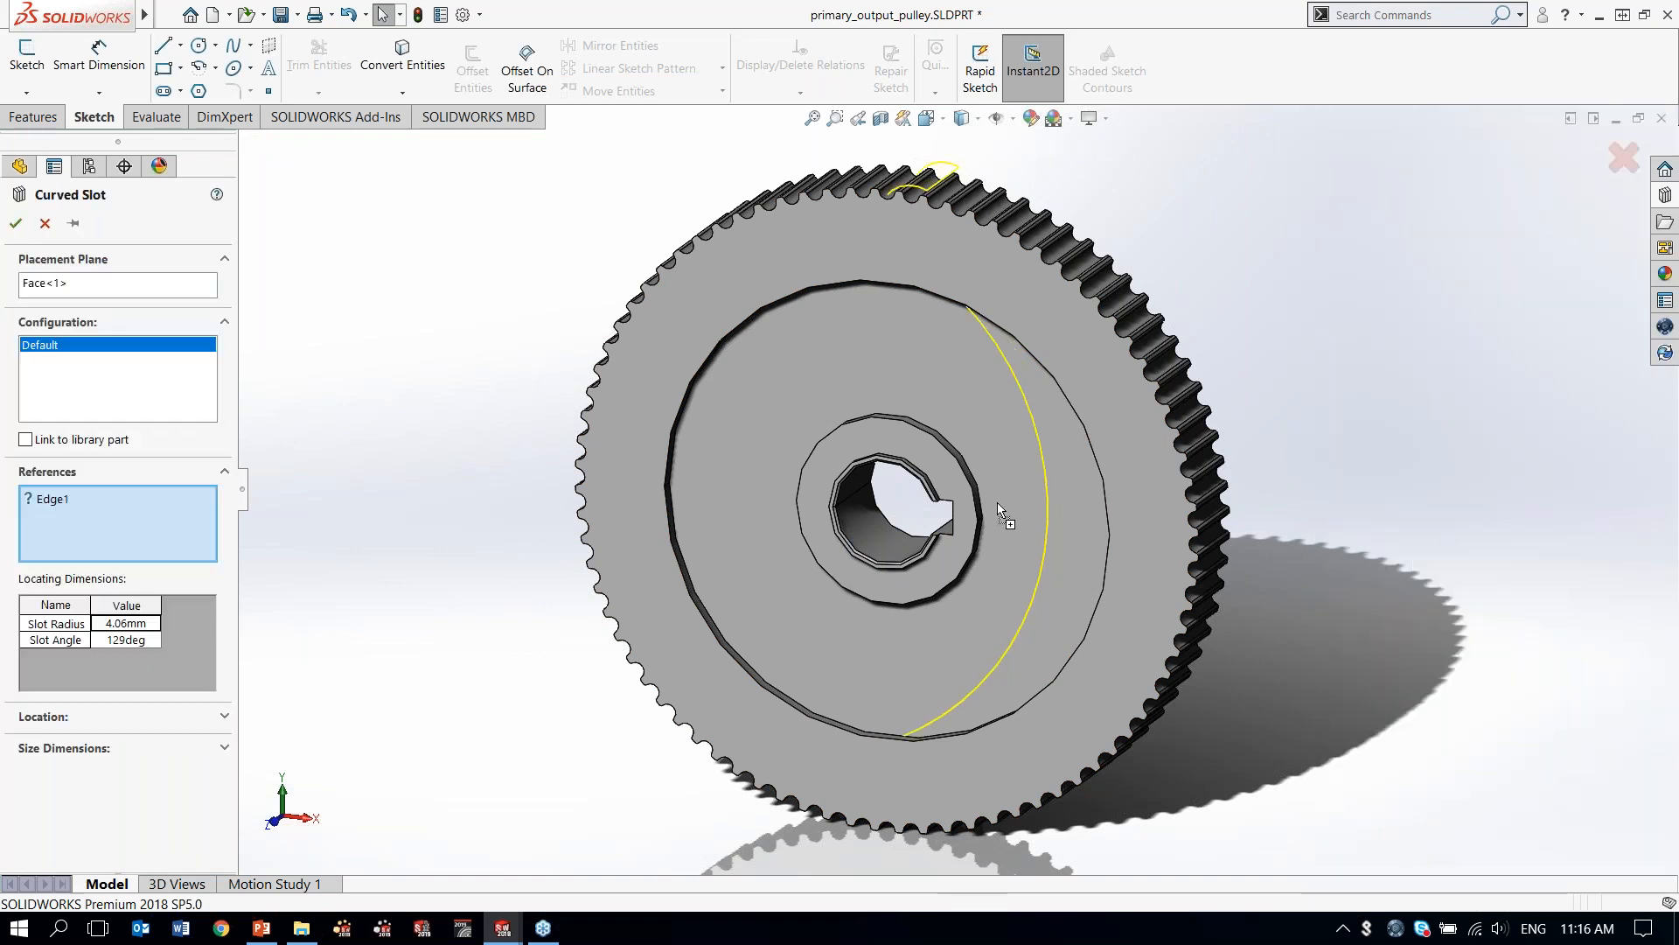
pyautogui.click(1097, 624)
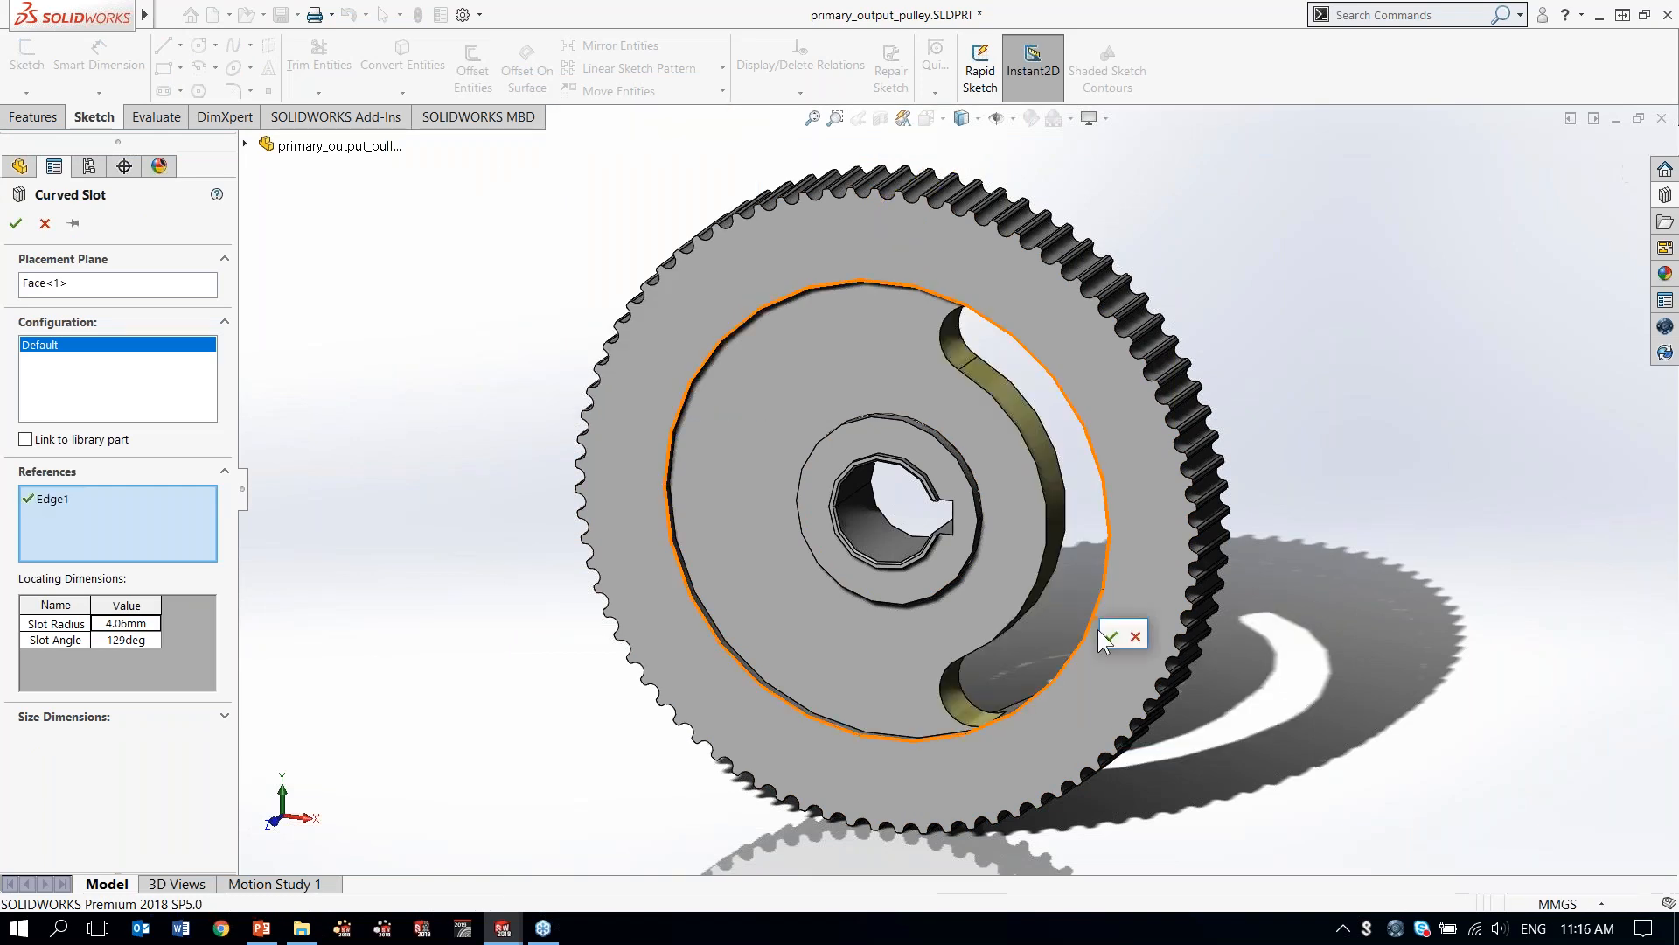
pyautogui.click(1111, 635)
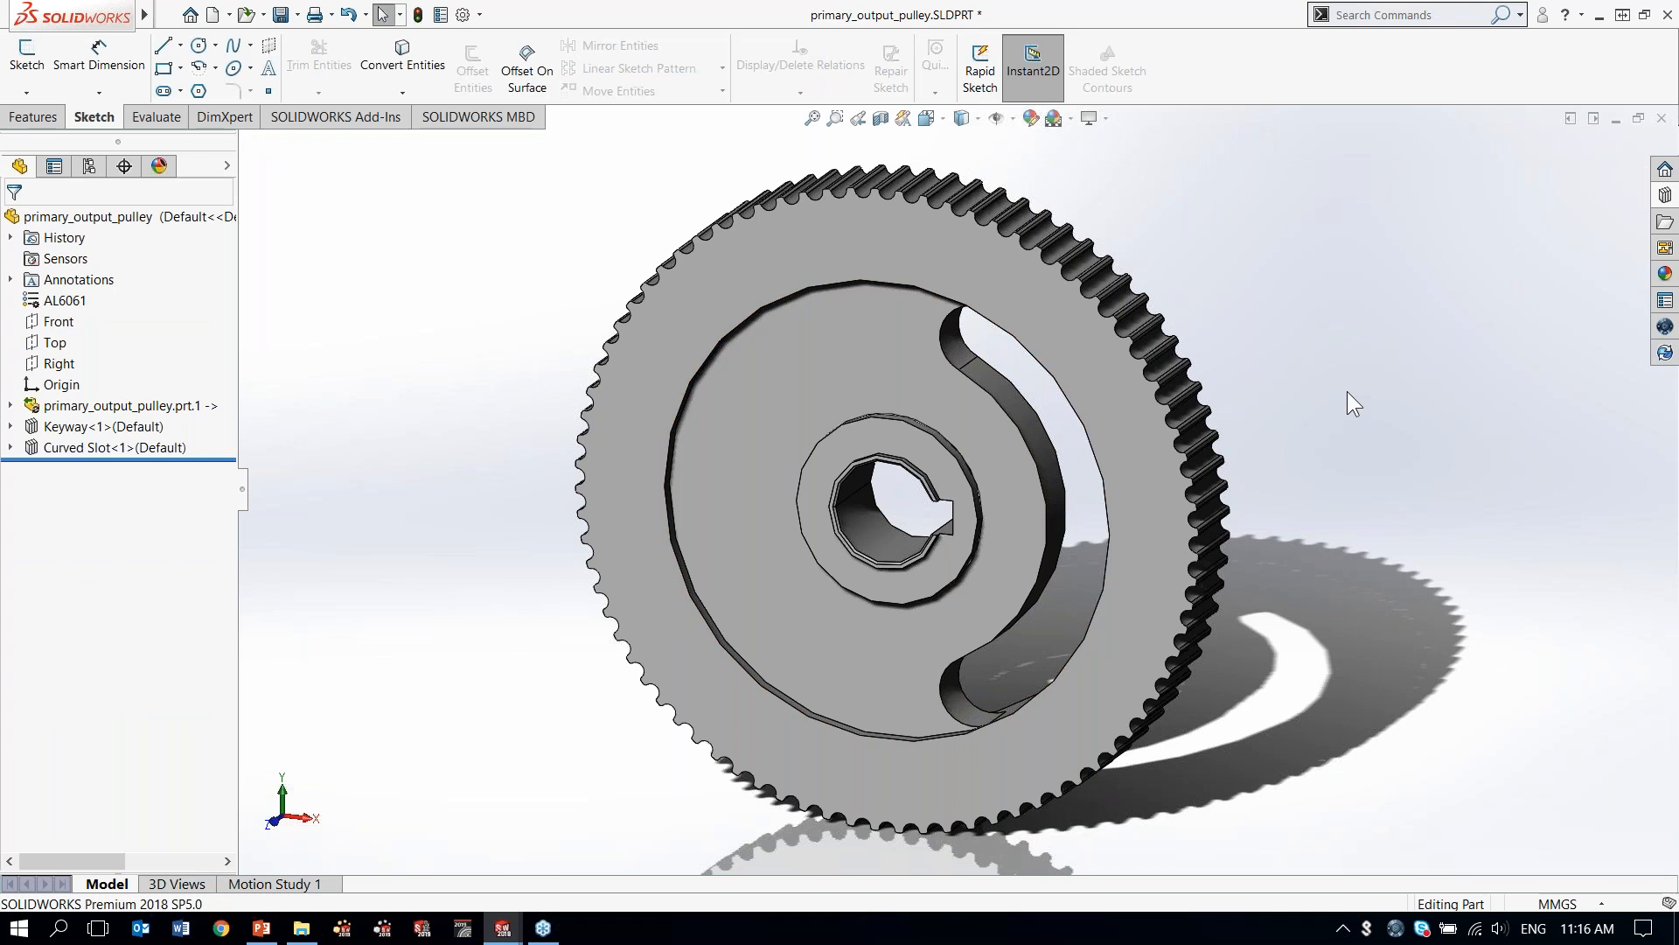
# Save the modified pulley as primary_output_pulley.SLDPRT in the Creo folder, replacing the existing file.
pyautogui.hotkey('ctrl', 's')
pyautogui.click(1186, 783)
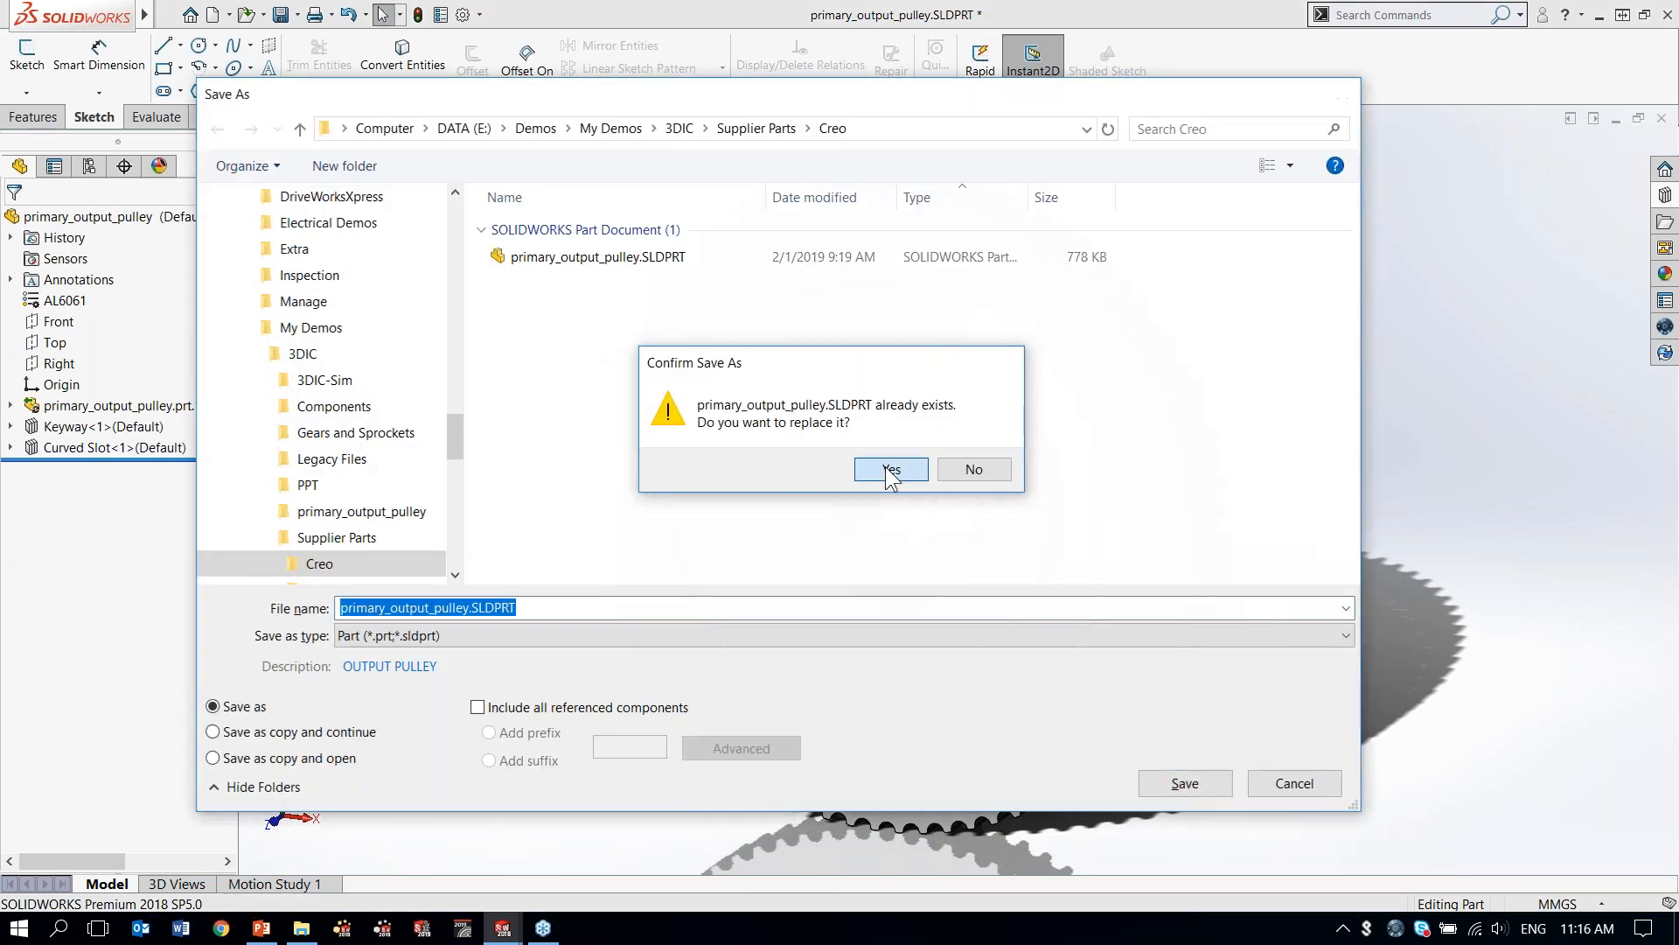
pyautogui.click(888, 468)
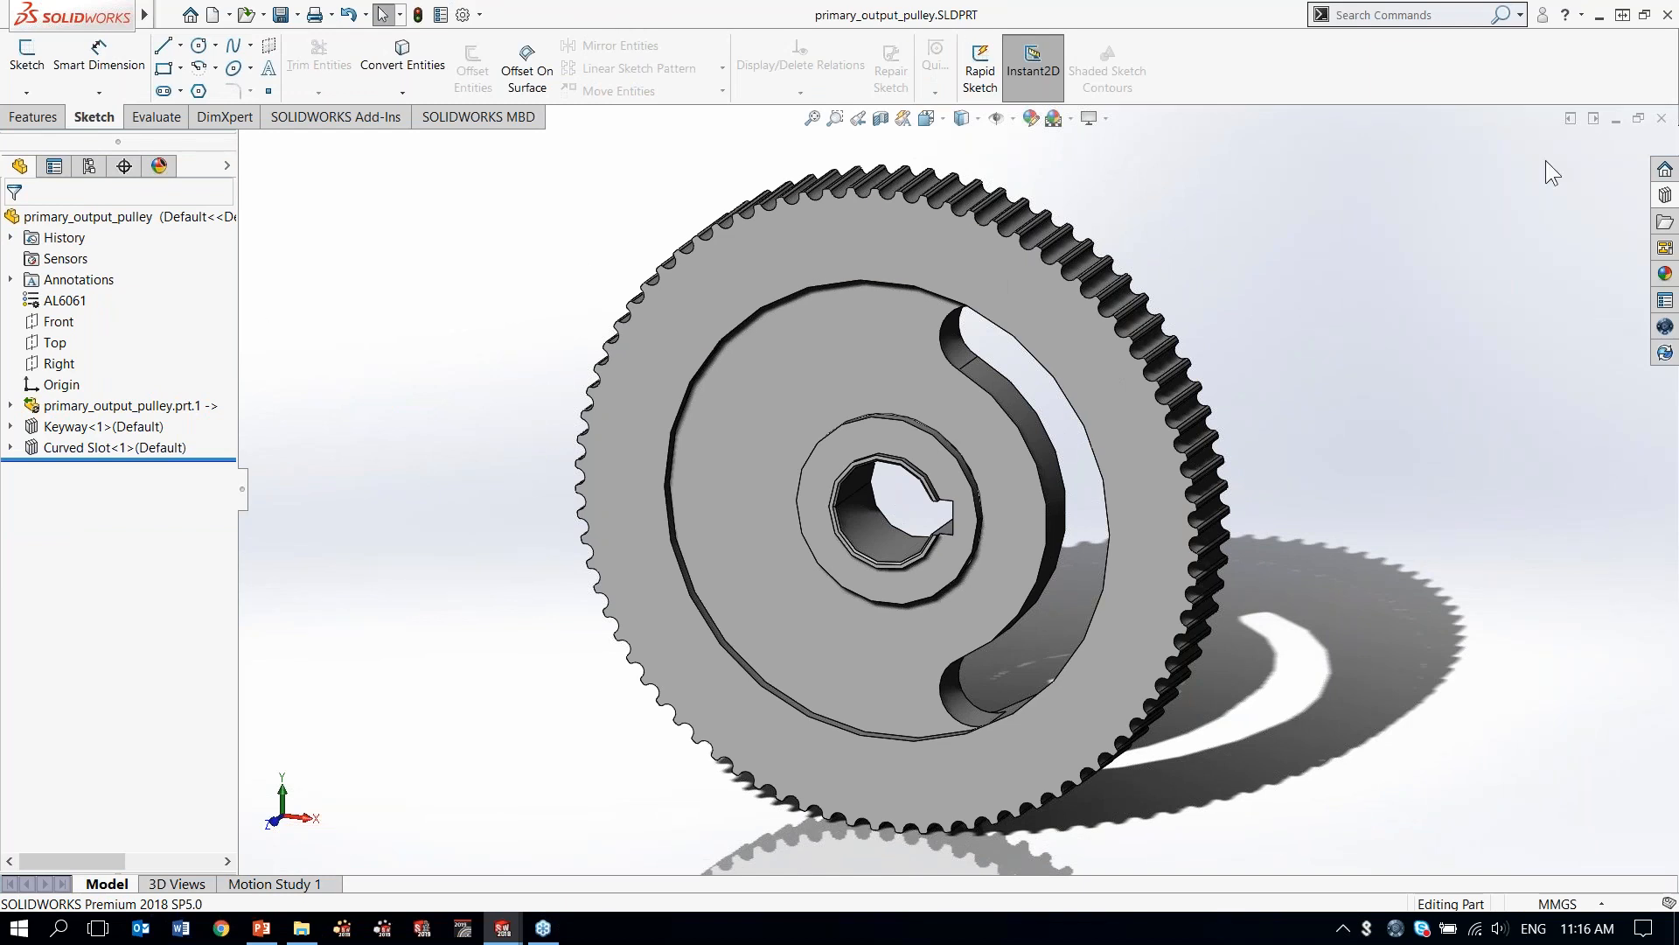
# Arrange the primary_output_pulley part and the Control Module assembly windows side by side.
pyautogui.click(1571, 120)
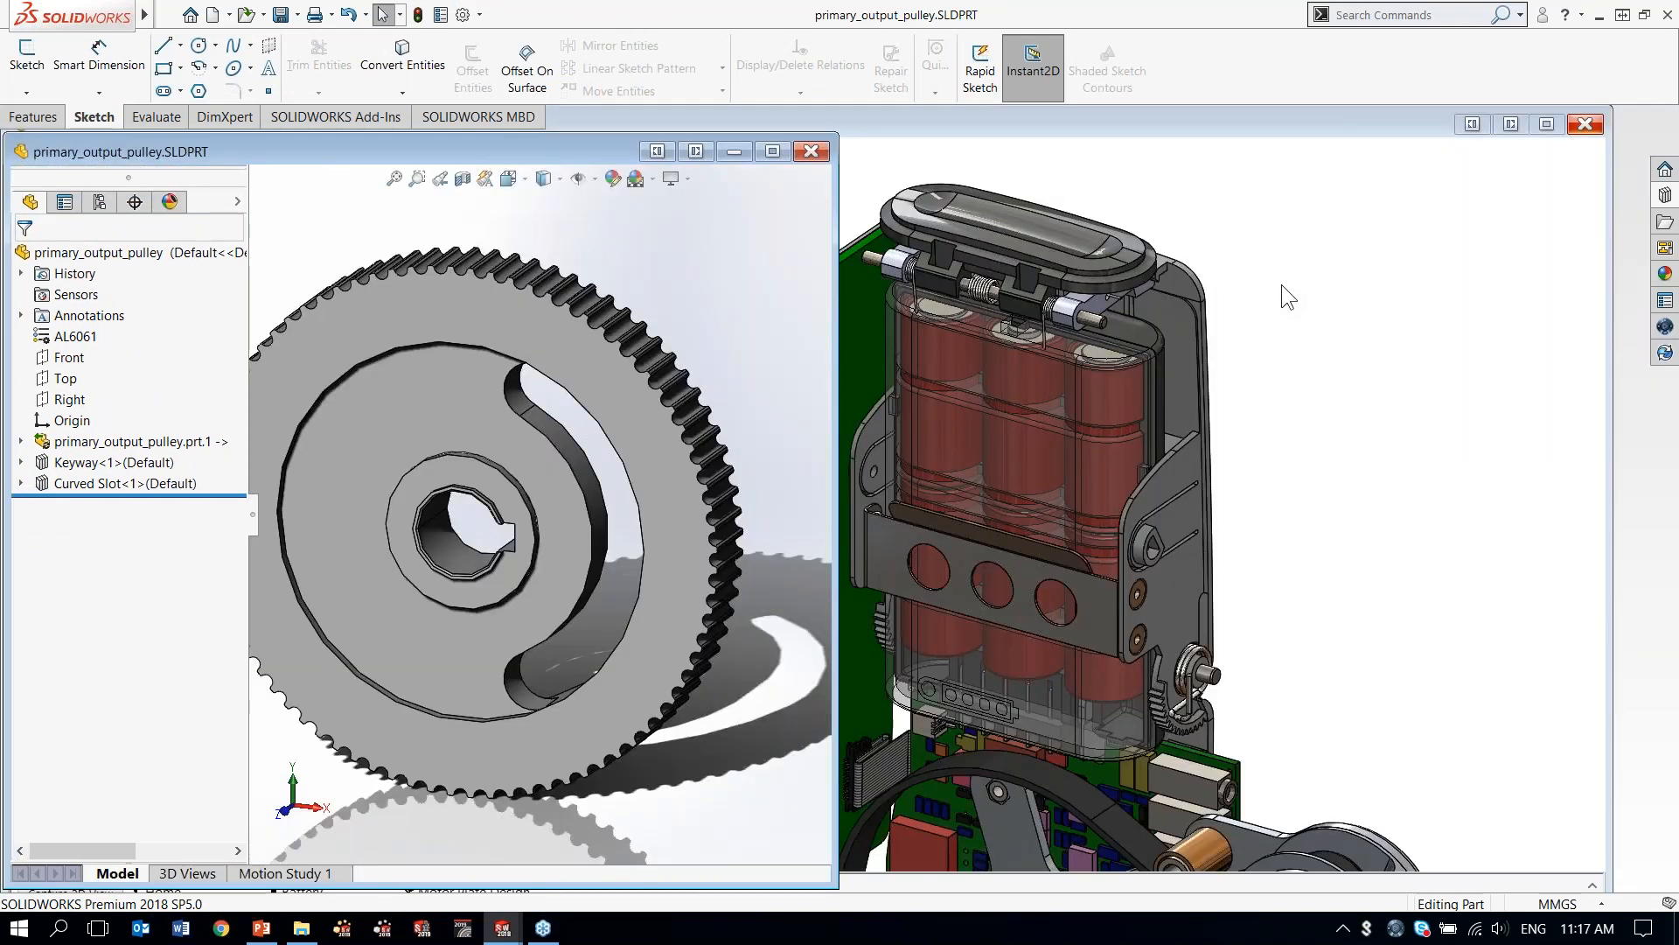
pyautogui.click(1272, 214)
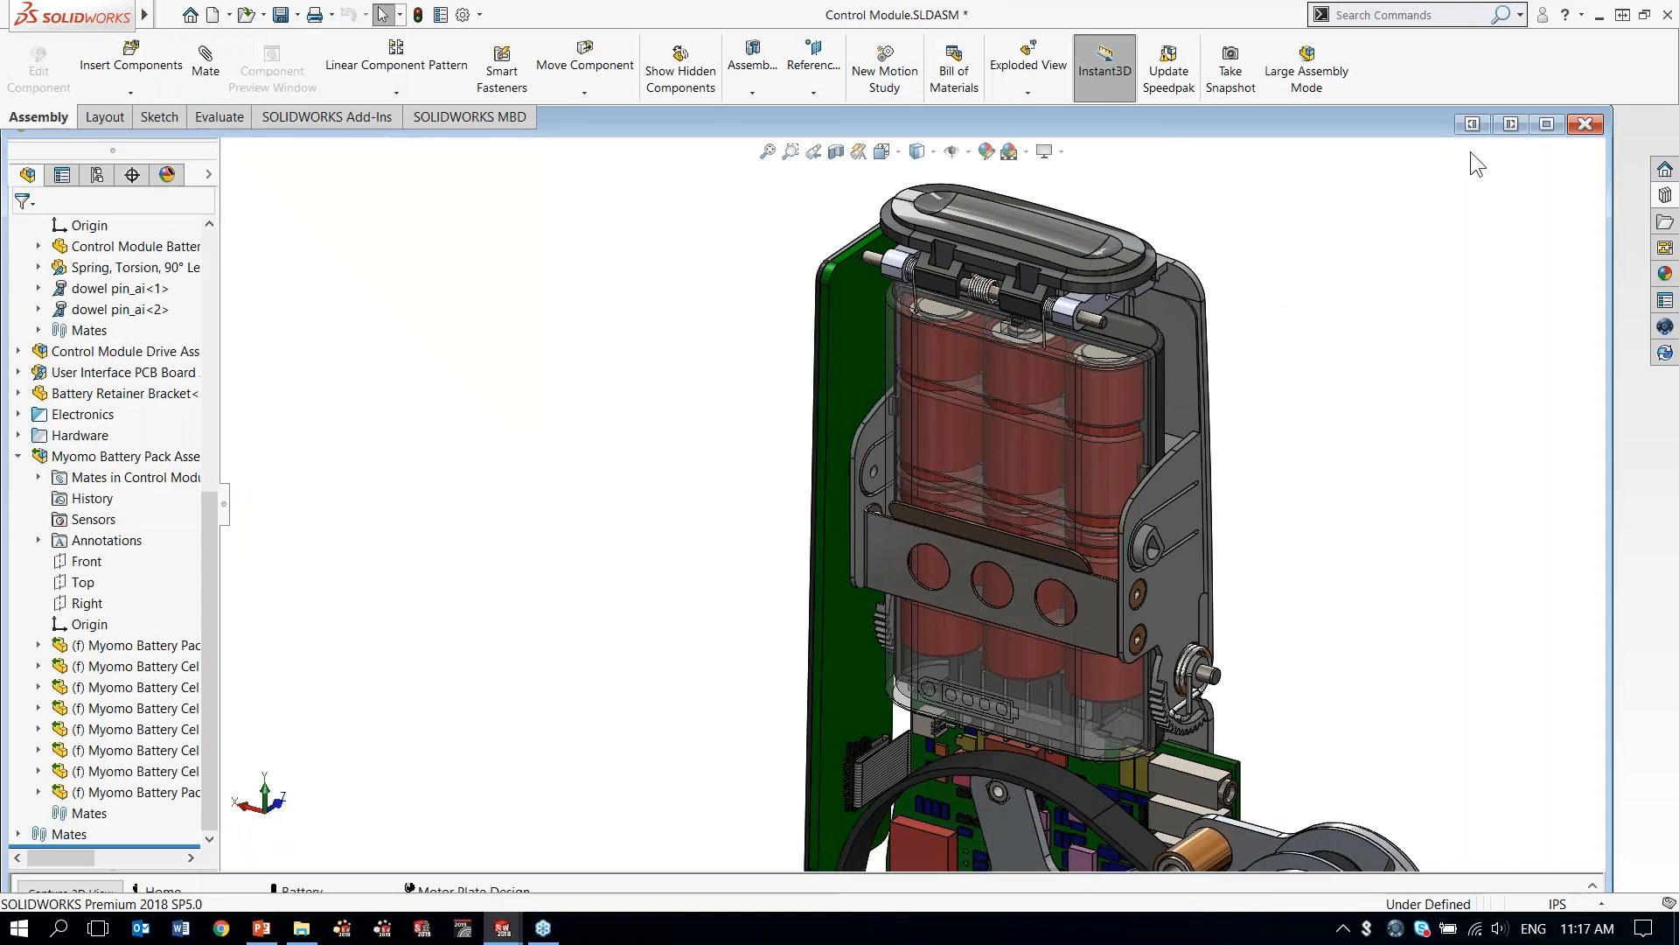
pyautogui.click(1513, 123)
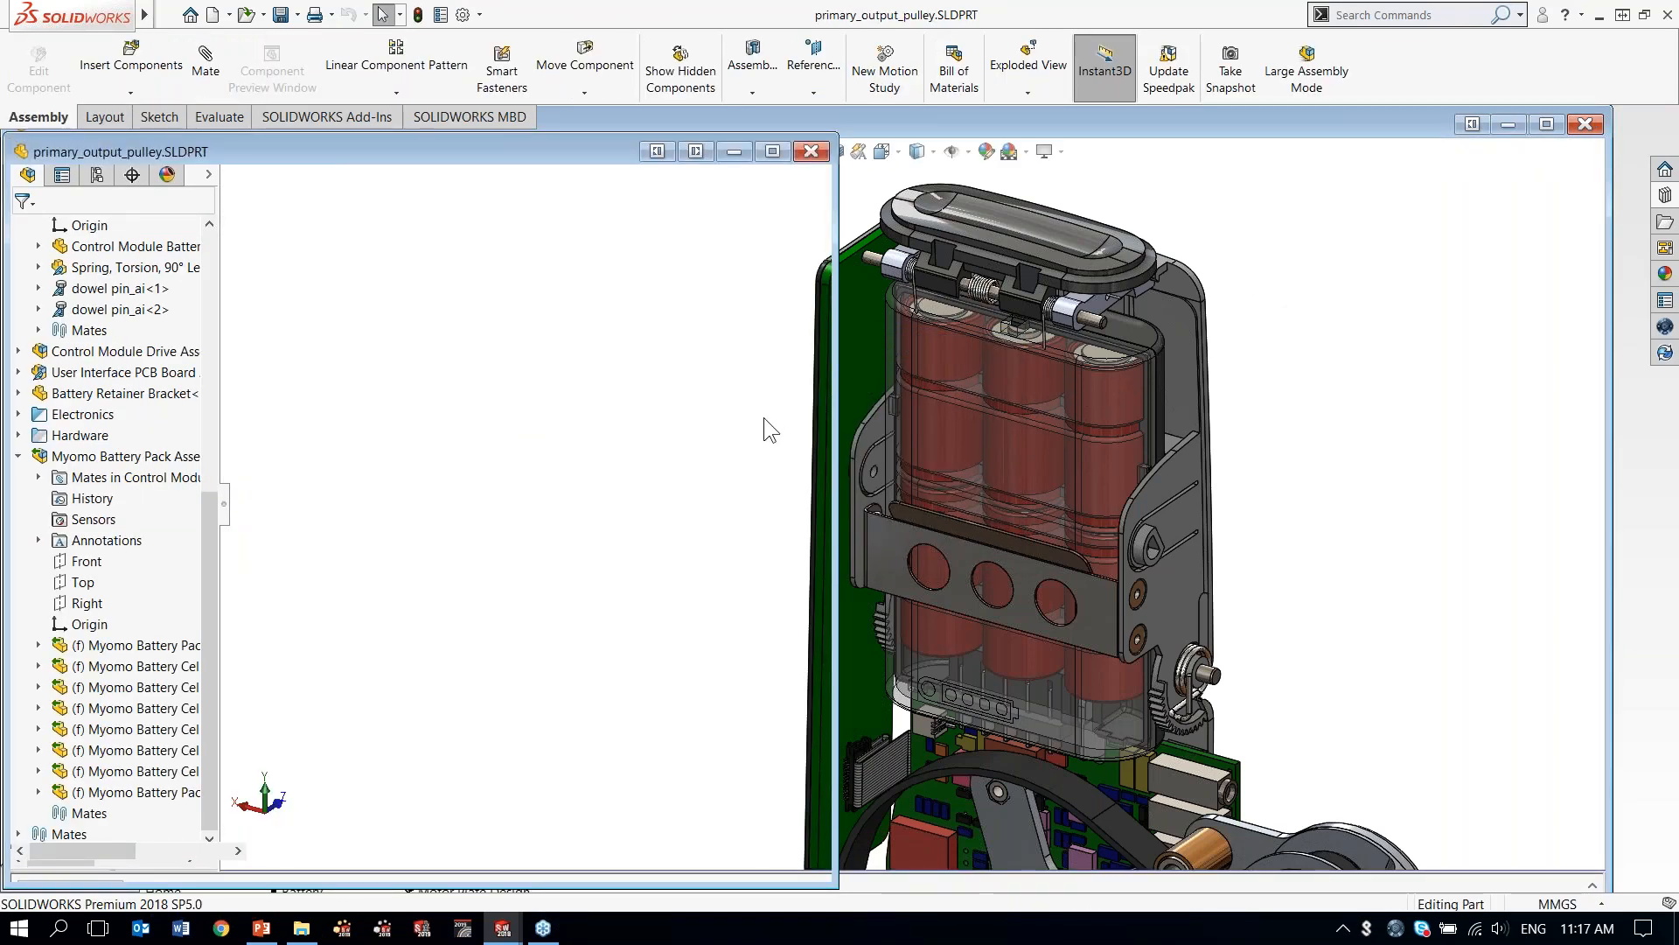
pyautogui.click(658, 423)
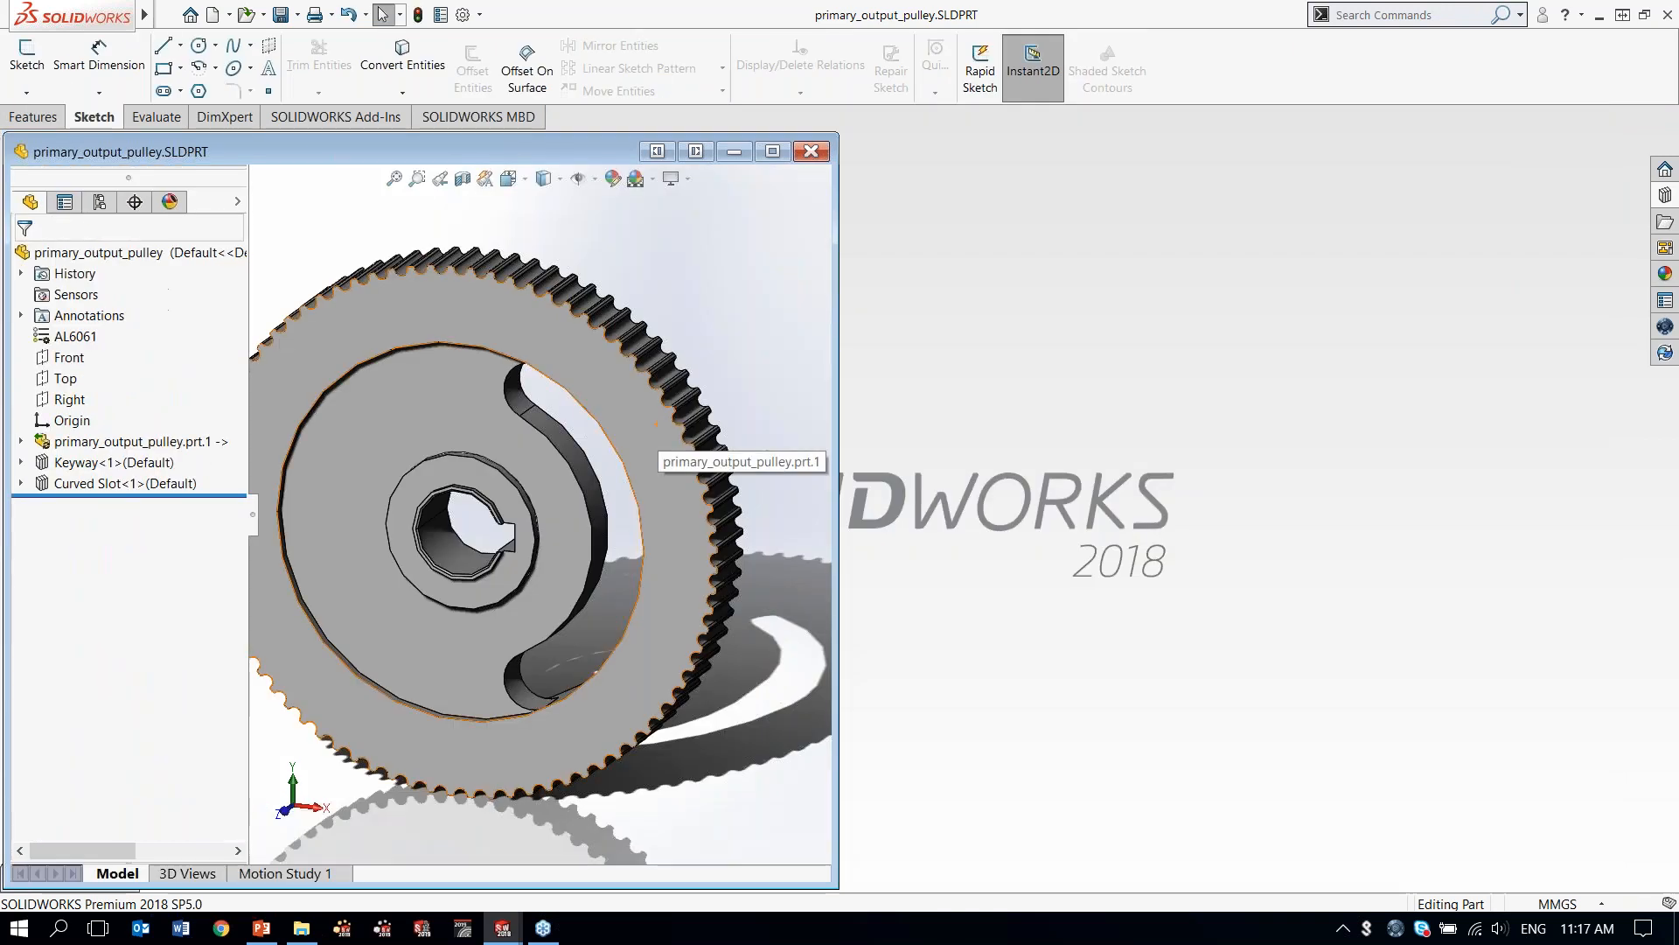
pyautogui.hotkey('ctrl', 'Tab')
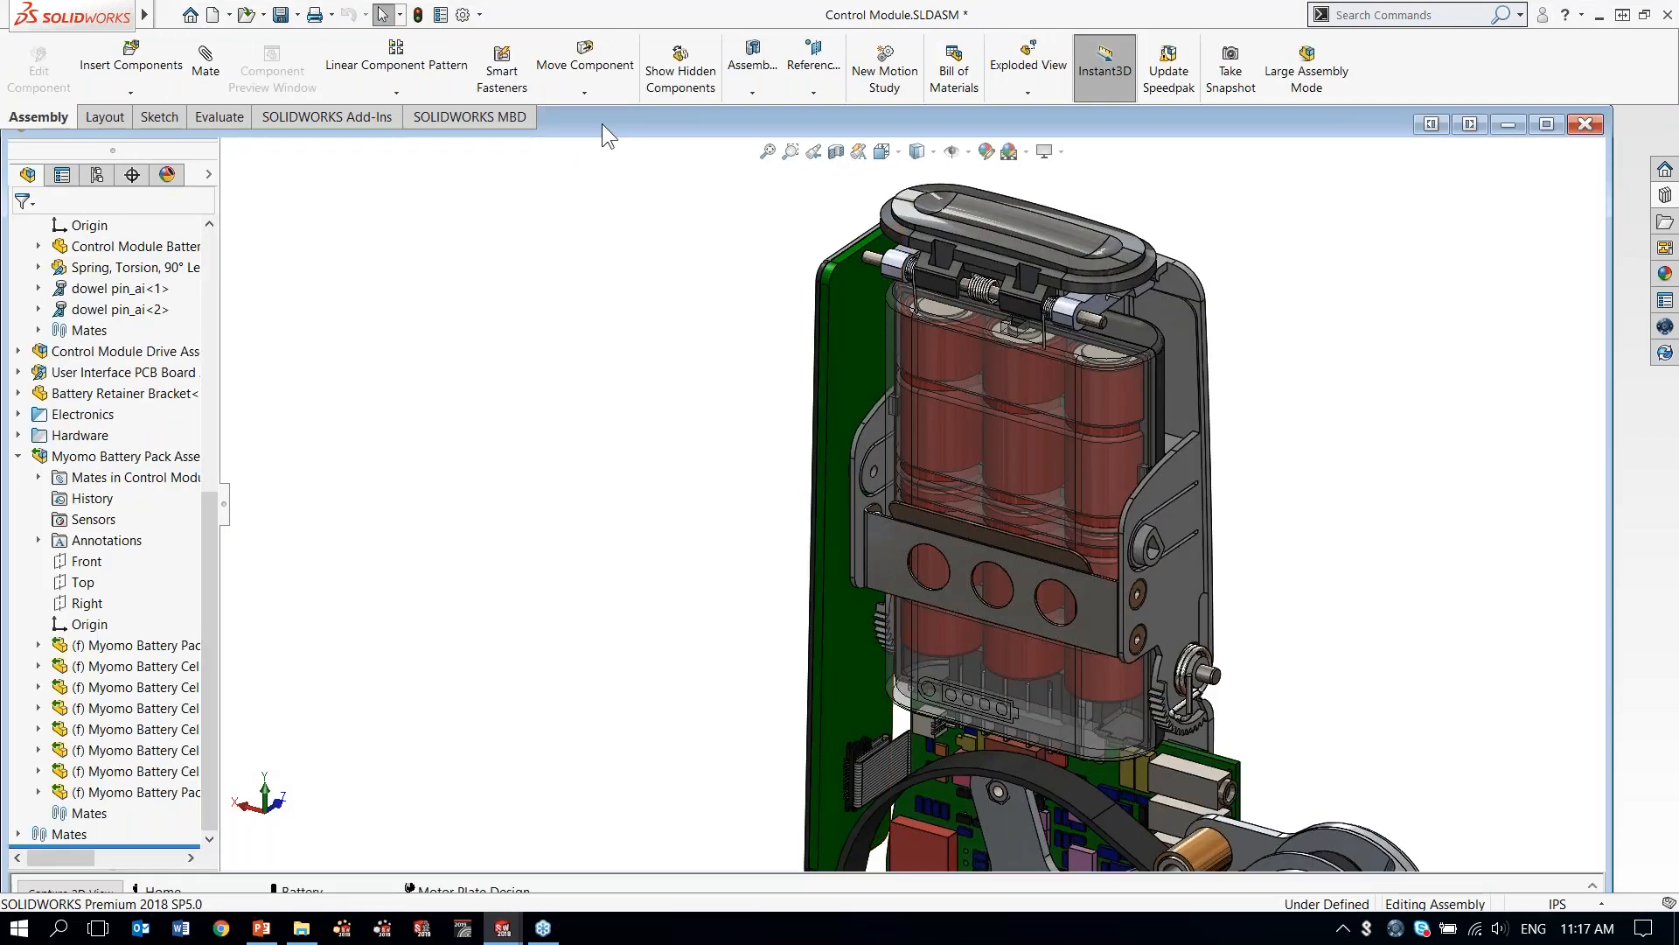
pyautogui.moveTo(605, 123); pyautogui.dragTo(691, 118)
pyautogui.moveTo(91, 391); pyautogui.dragTo(853, 382)
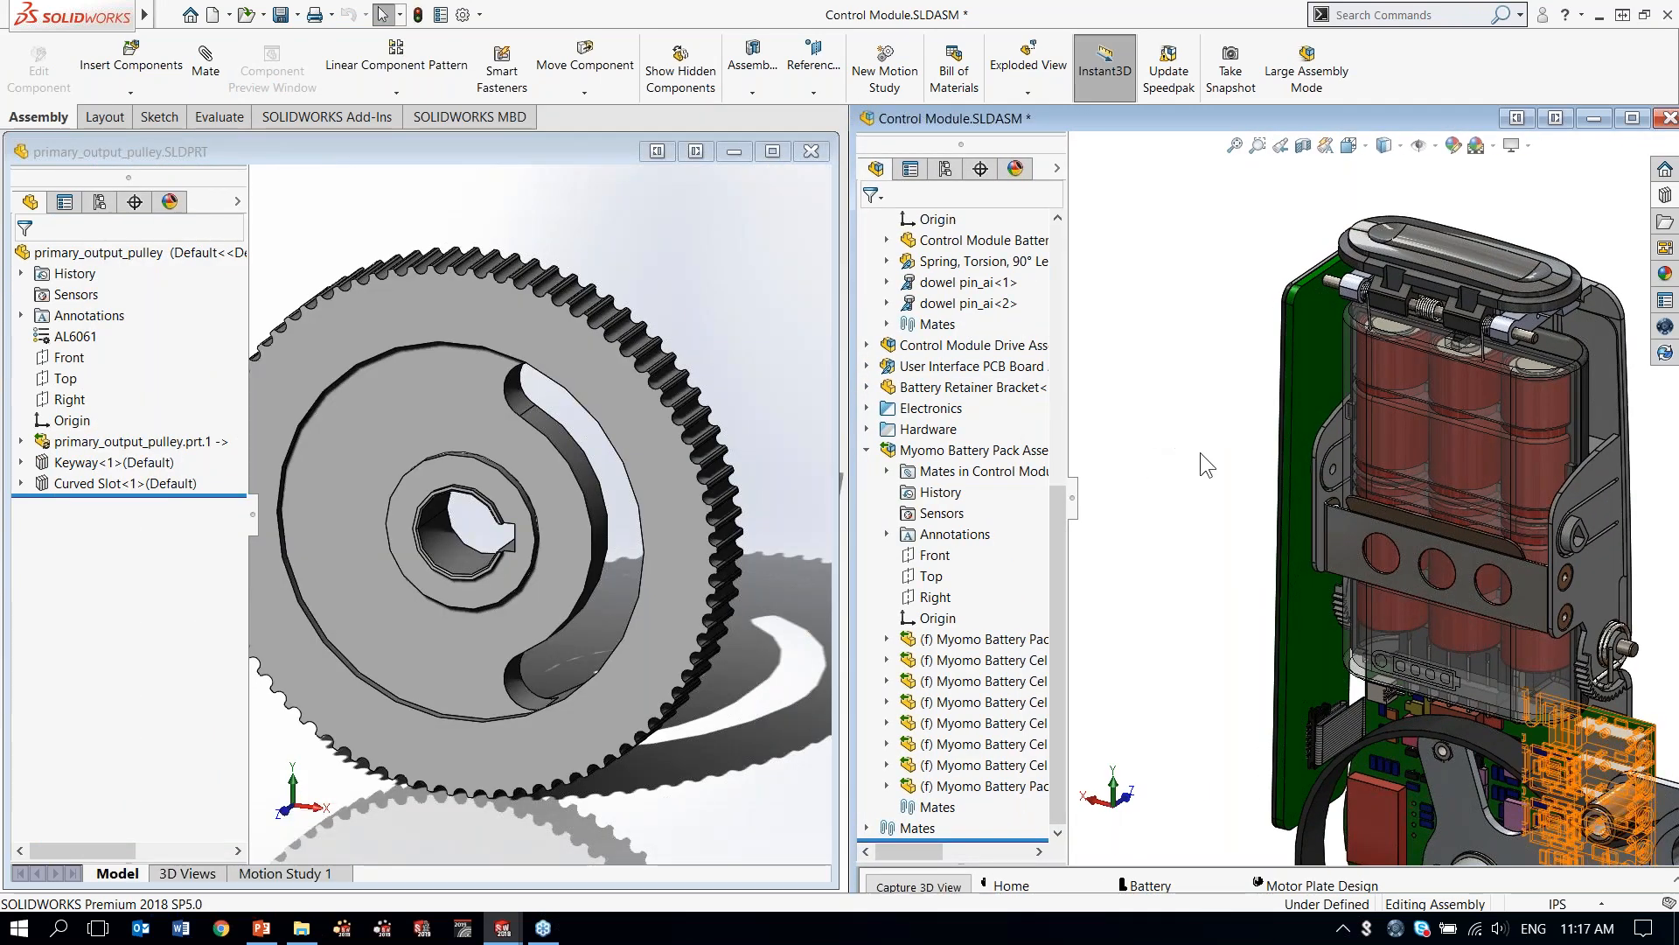
# Insert the pulley into the Control Module assembly by its bore edge, placing it on the output shaft inside the belt.
pyautogui.keyDown('ctrl'); pyautogui.moveTo(1309, 470); pyautogui.dragTo(1191, 134, button='middle'); pyautogui.keyUp('ctrl')
pyautogui.scroll(-4, 1323, 561)
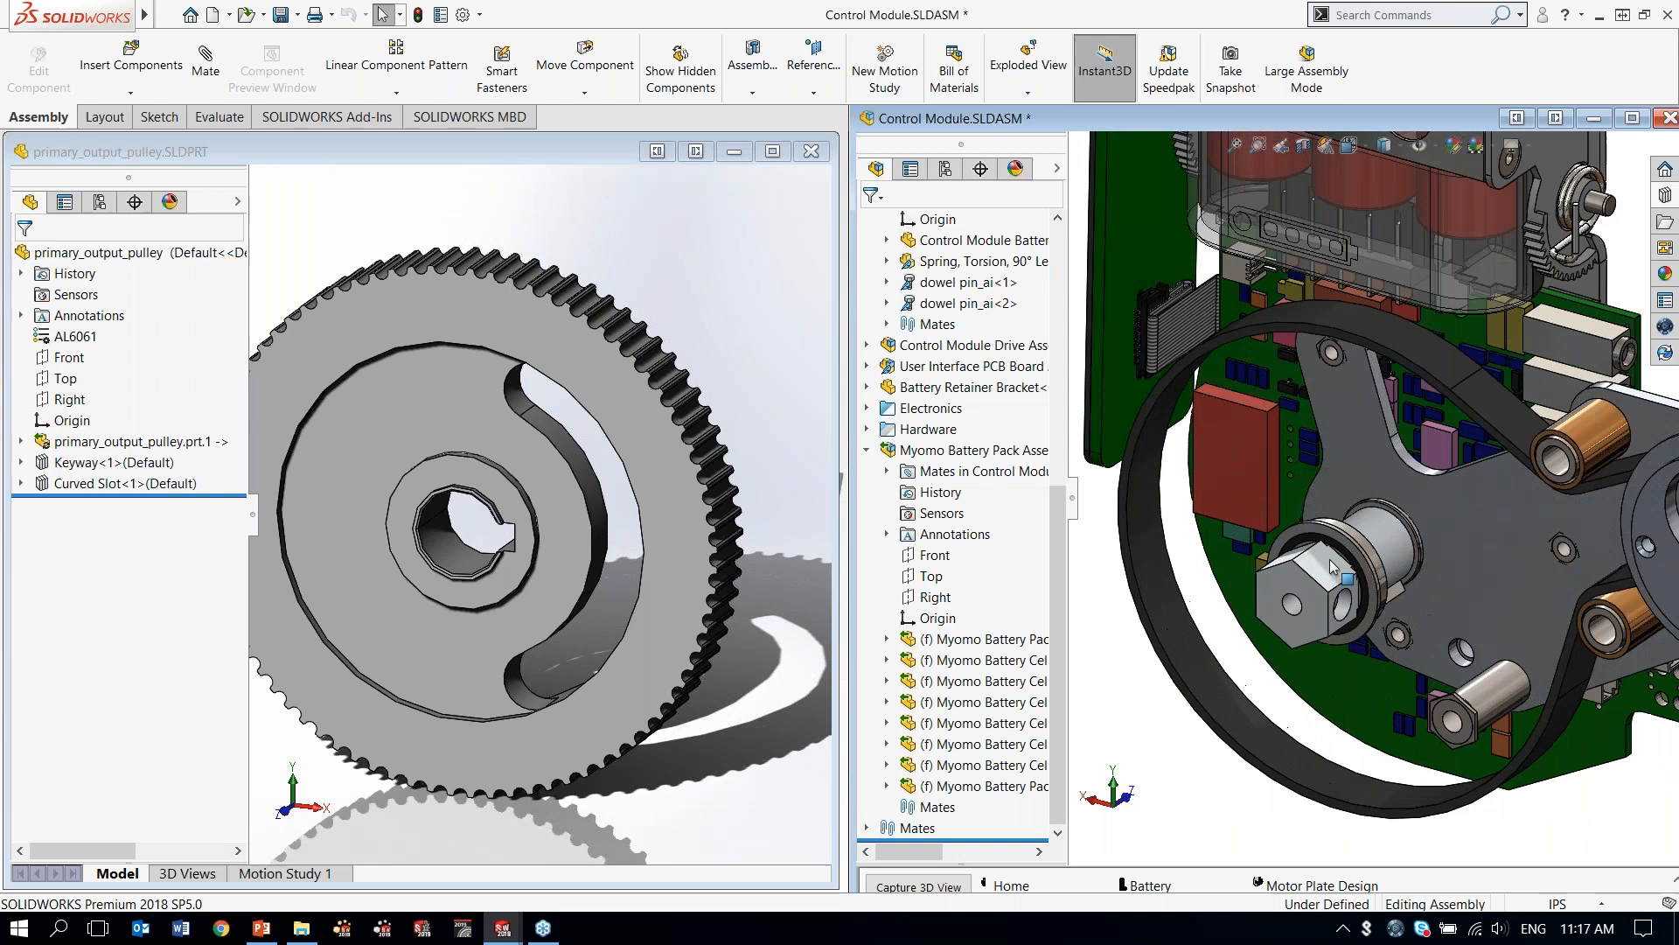
pyautogui.scroll(3, 1448, 533)
pyautogui.scroll(2, 1449, 534)
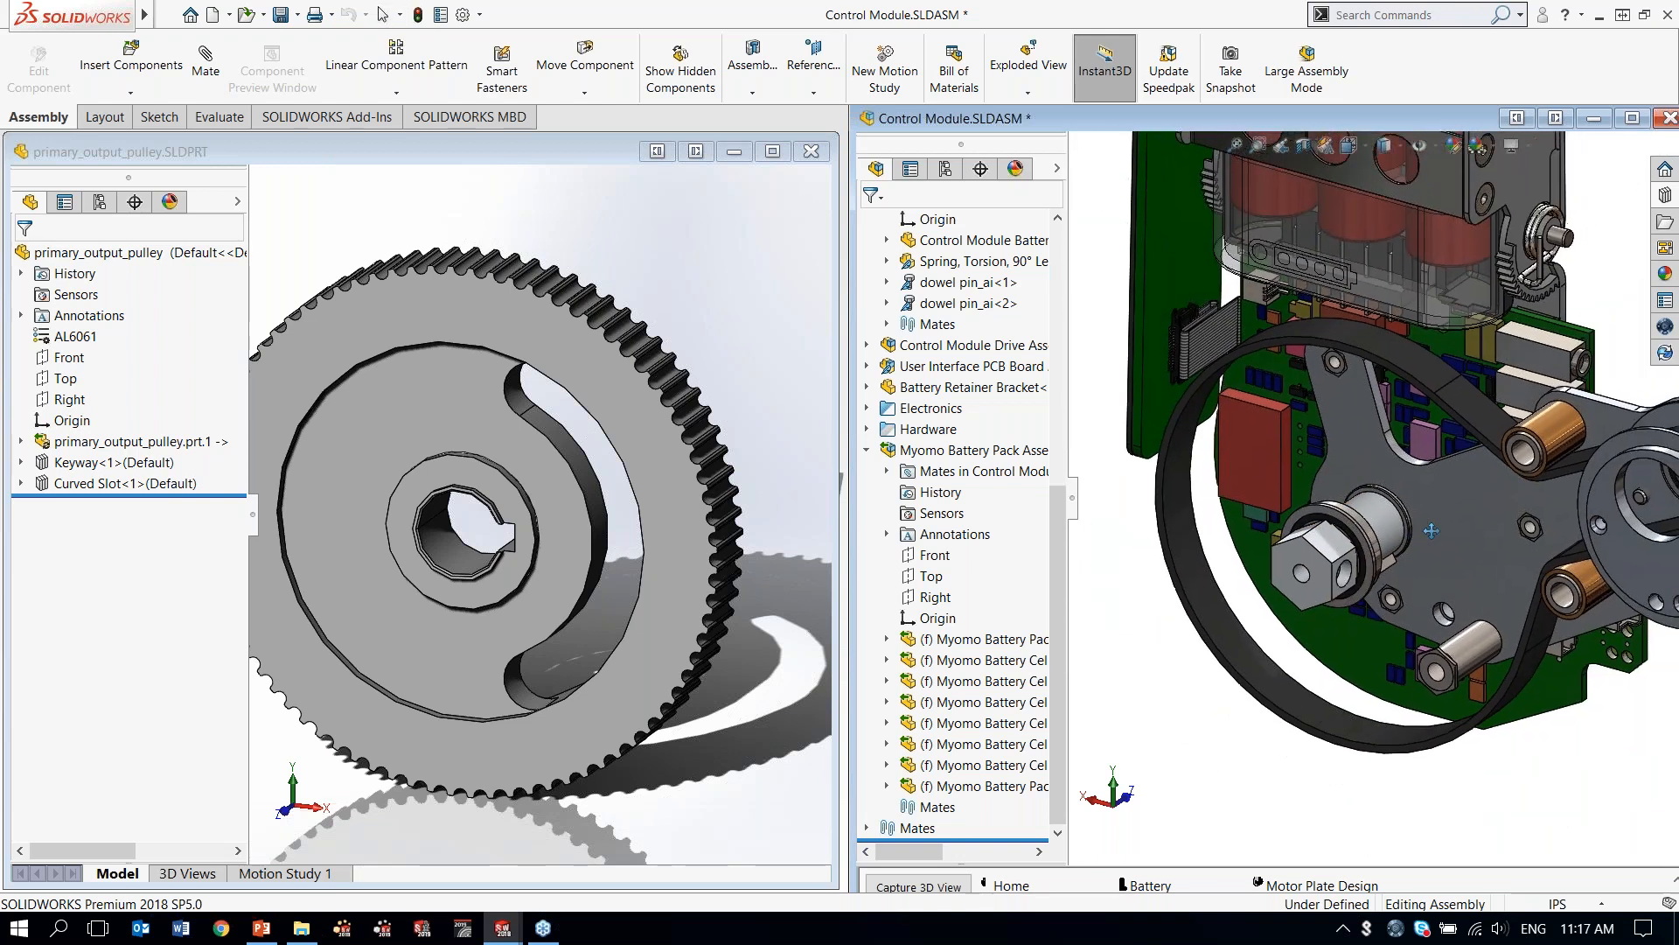
pyautogui.click(640, 253)
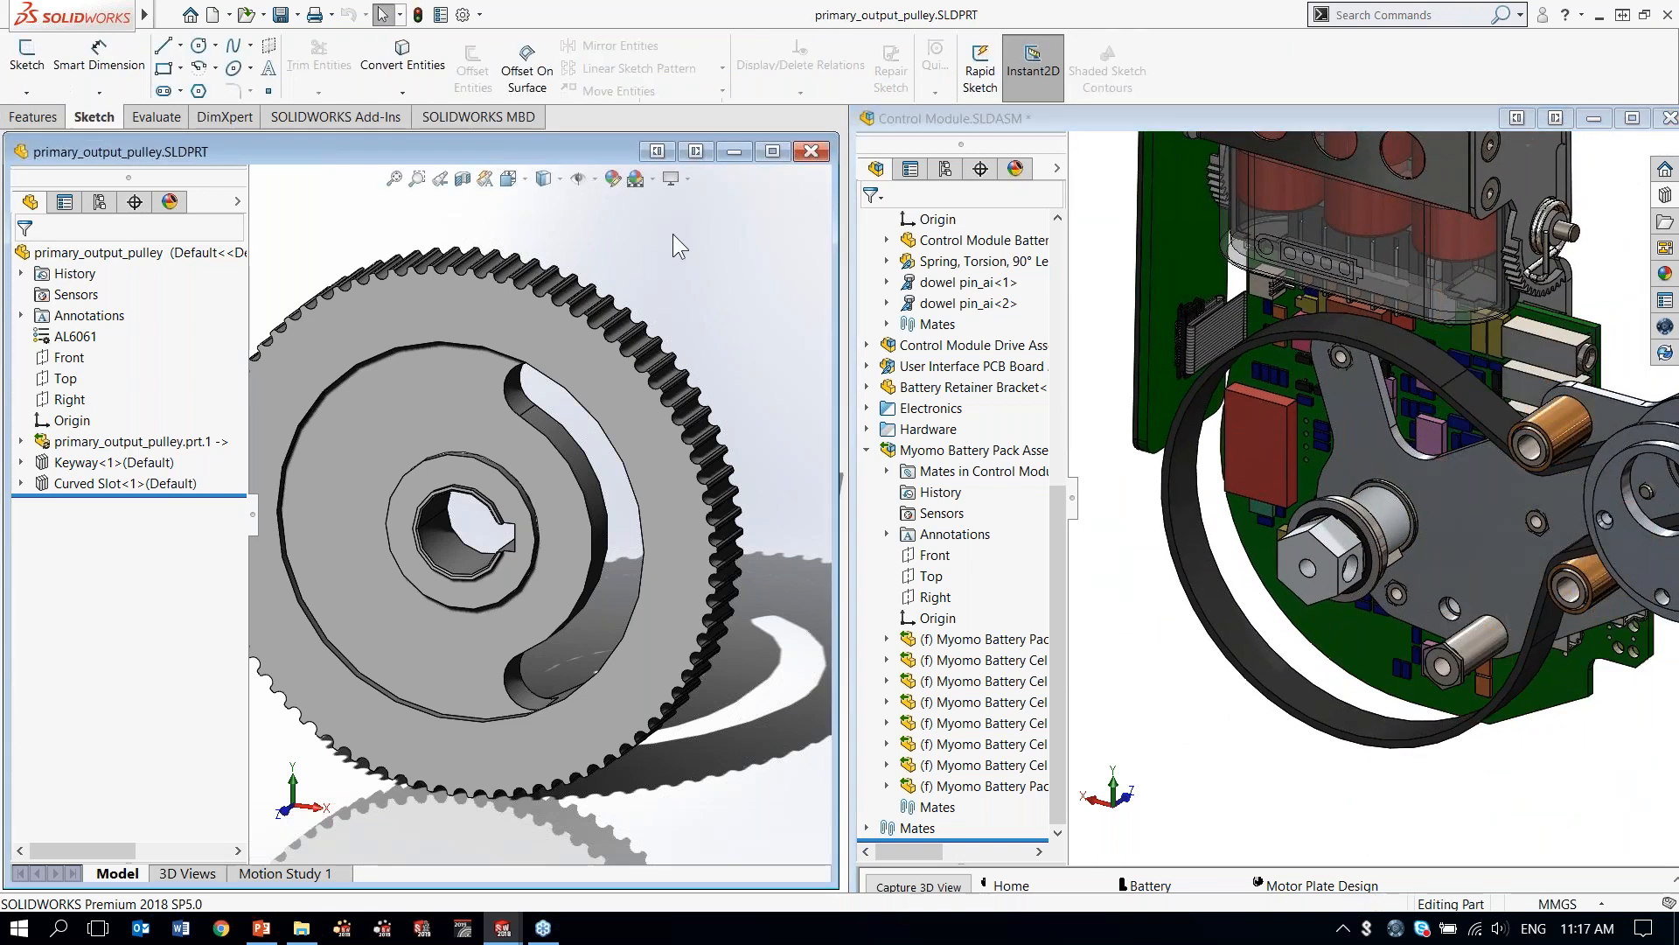
pyautogui.click(466, 495)
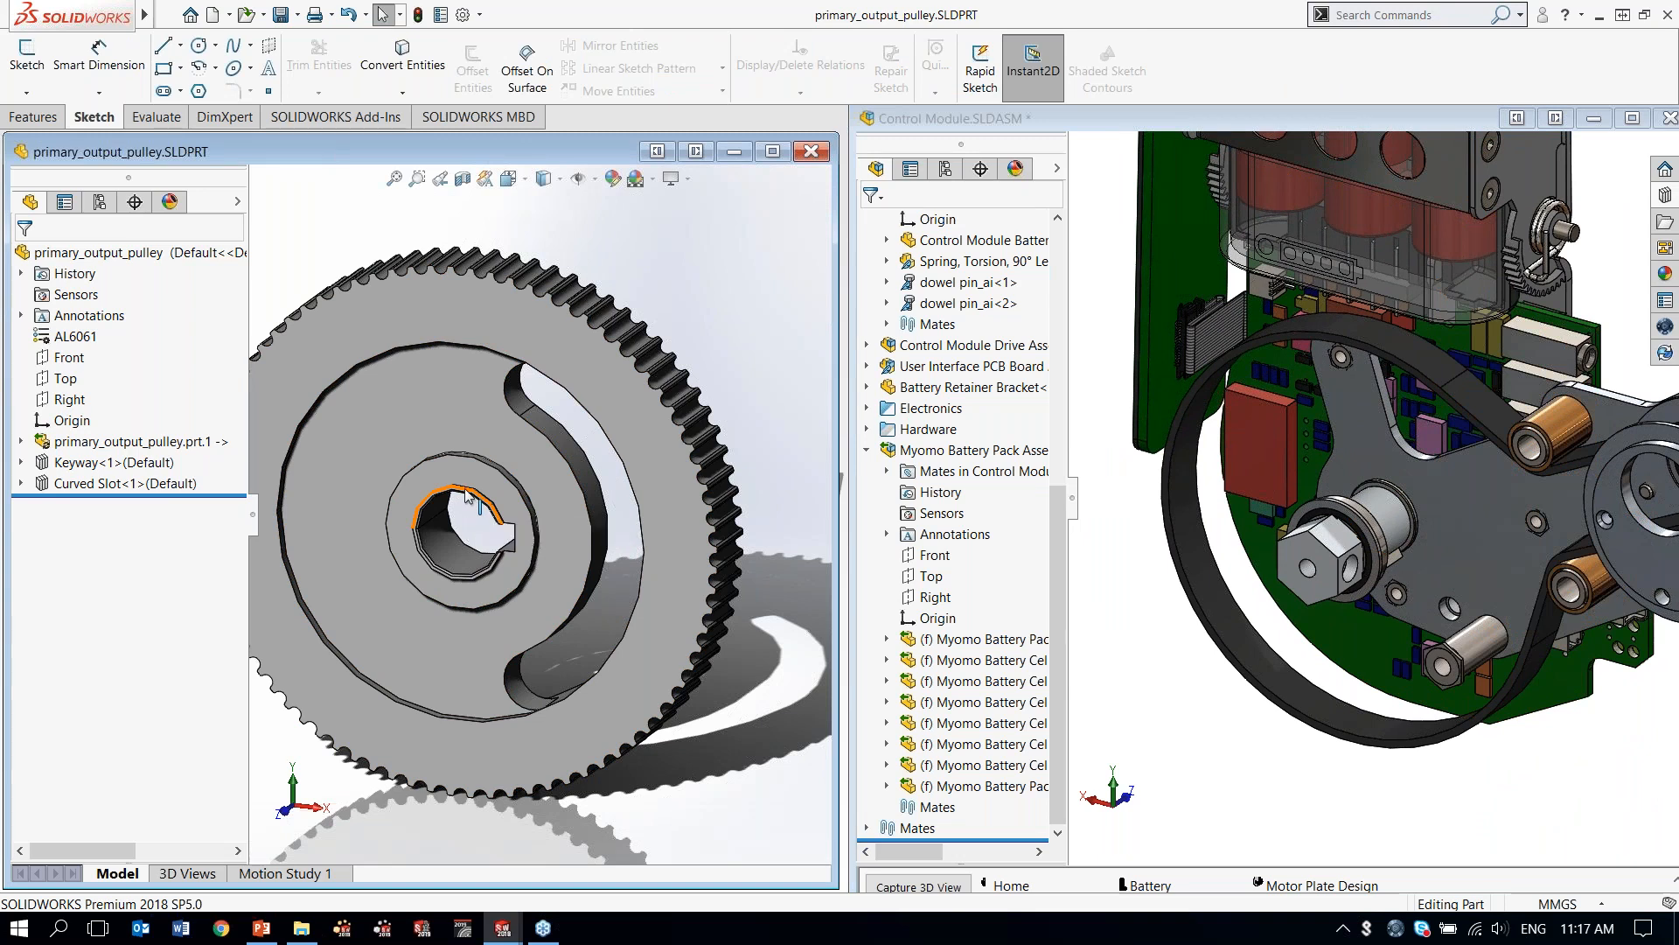
pyautogui.moveTo(466, 495); pyautogui.dragTo(1394, 523)
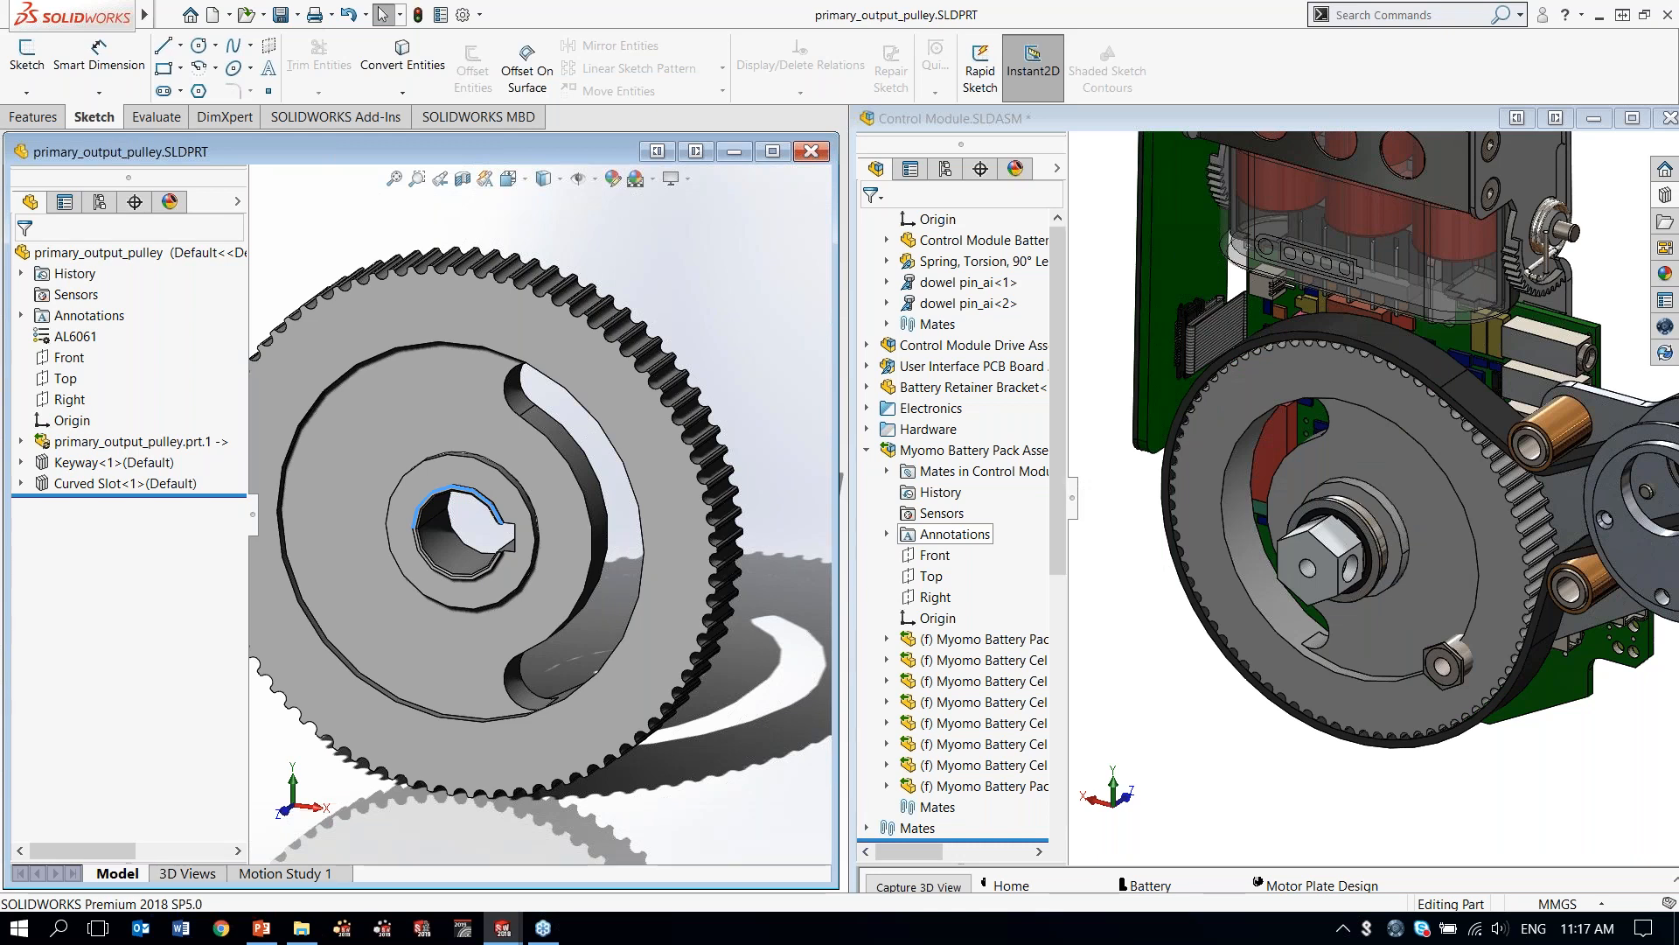
# Maximize the assembly window and rotate the pulley about its shaft so the curved slot faces the motor side.
pyautogui.click(1633, 119)
pyautogui.scroll(-3, 979, 565)
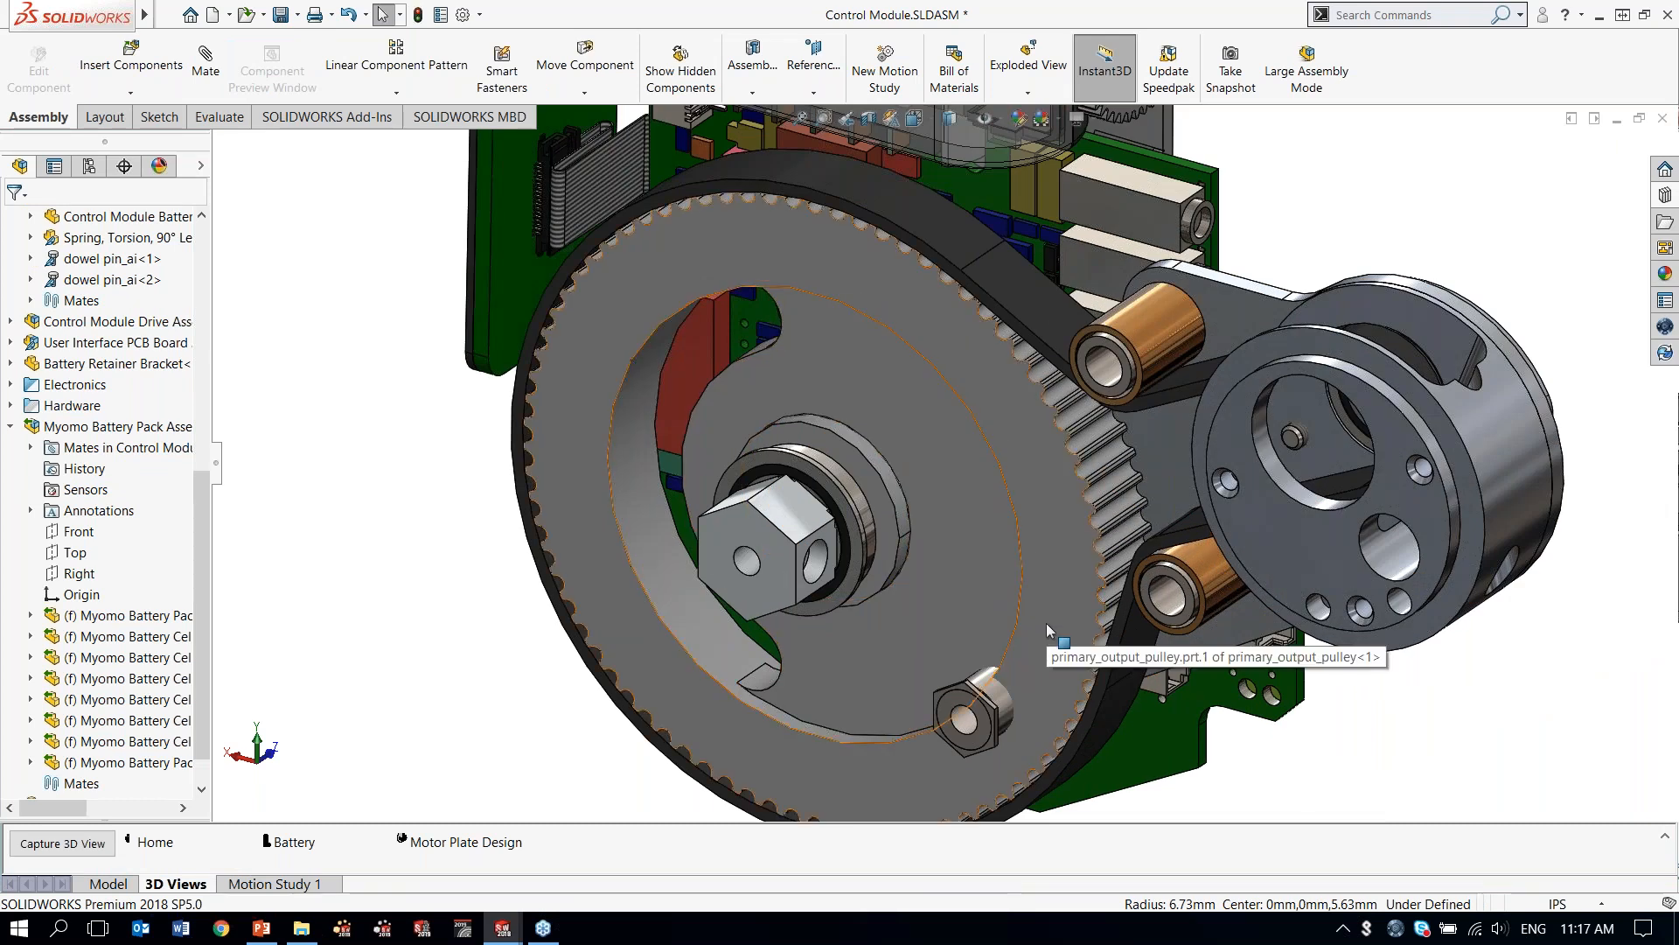
pyautogui.moveTo(1047, 623); pyautogui.dragTo(686, 262)
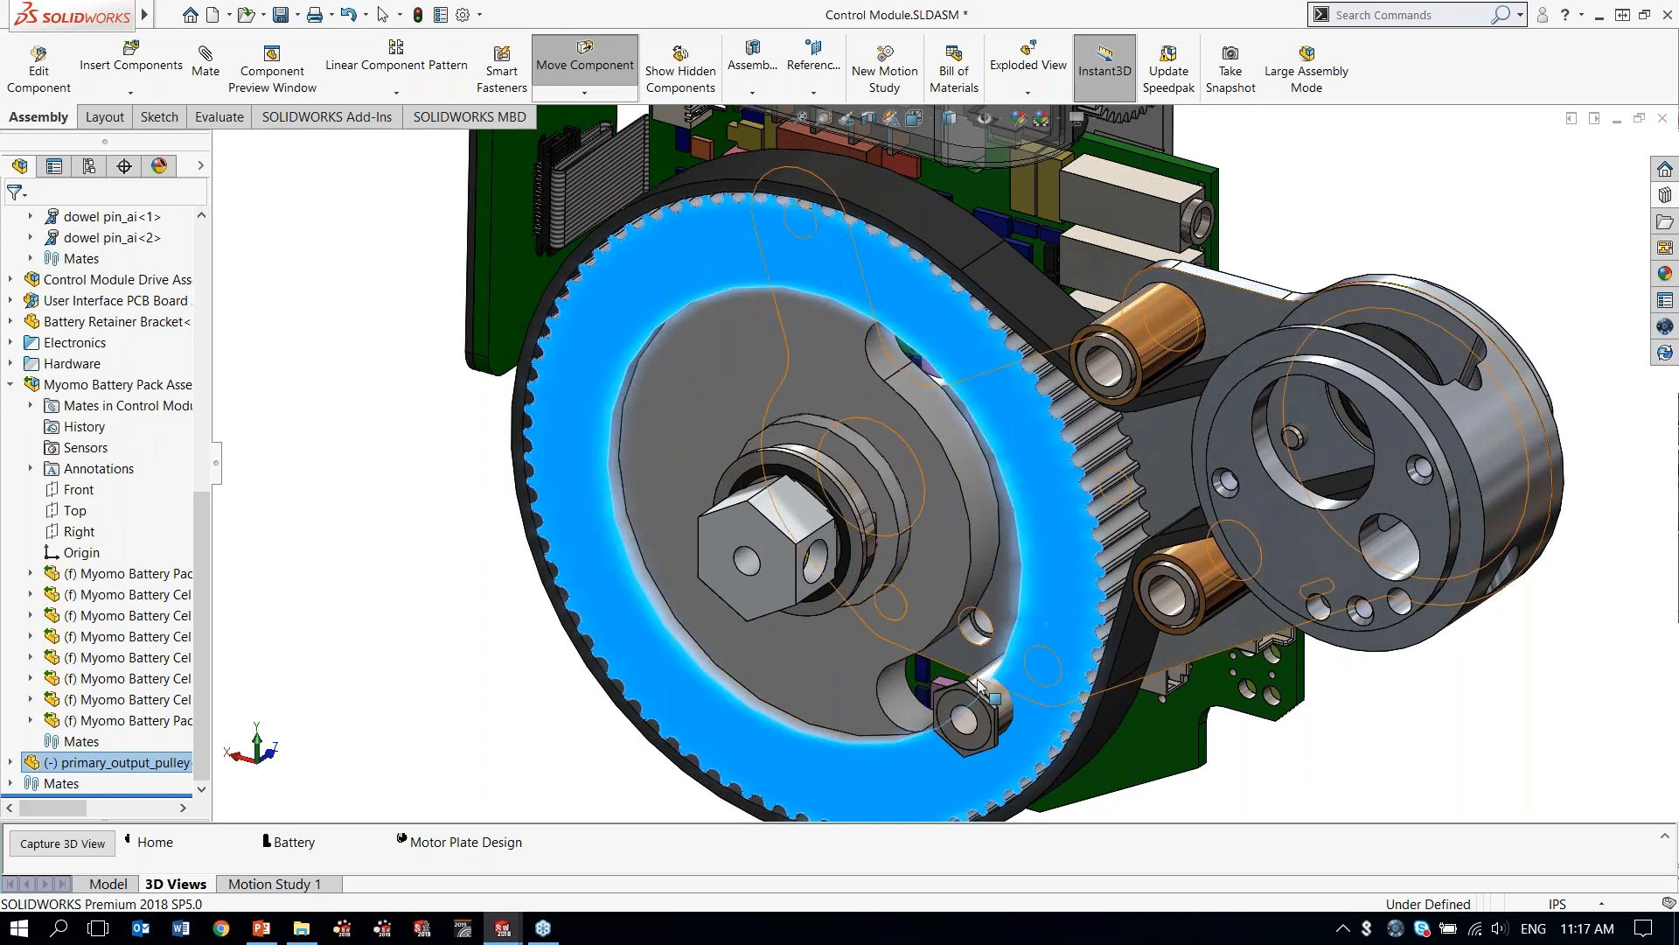
pyautogui.keyDown('ctrl'); pyautogui.moveTo(978, 643); pyautogui.dragTo(995, 503, button='middle'); pyautogui.keyUp('ctrl')
pyautogui.scroll(2, 999, 648)
pyautogui.click(999, 650)
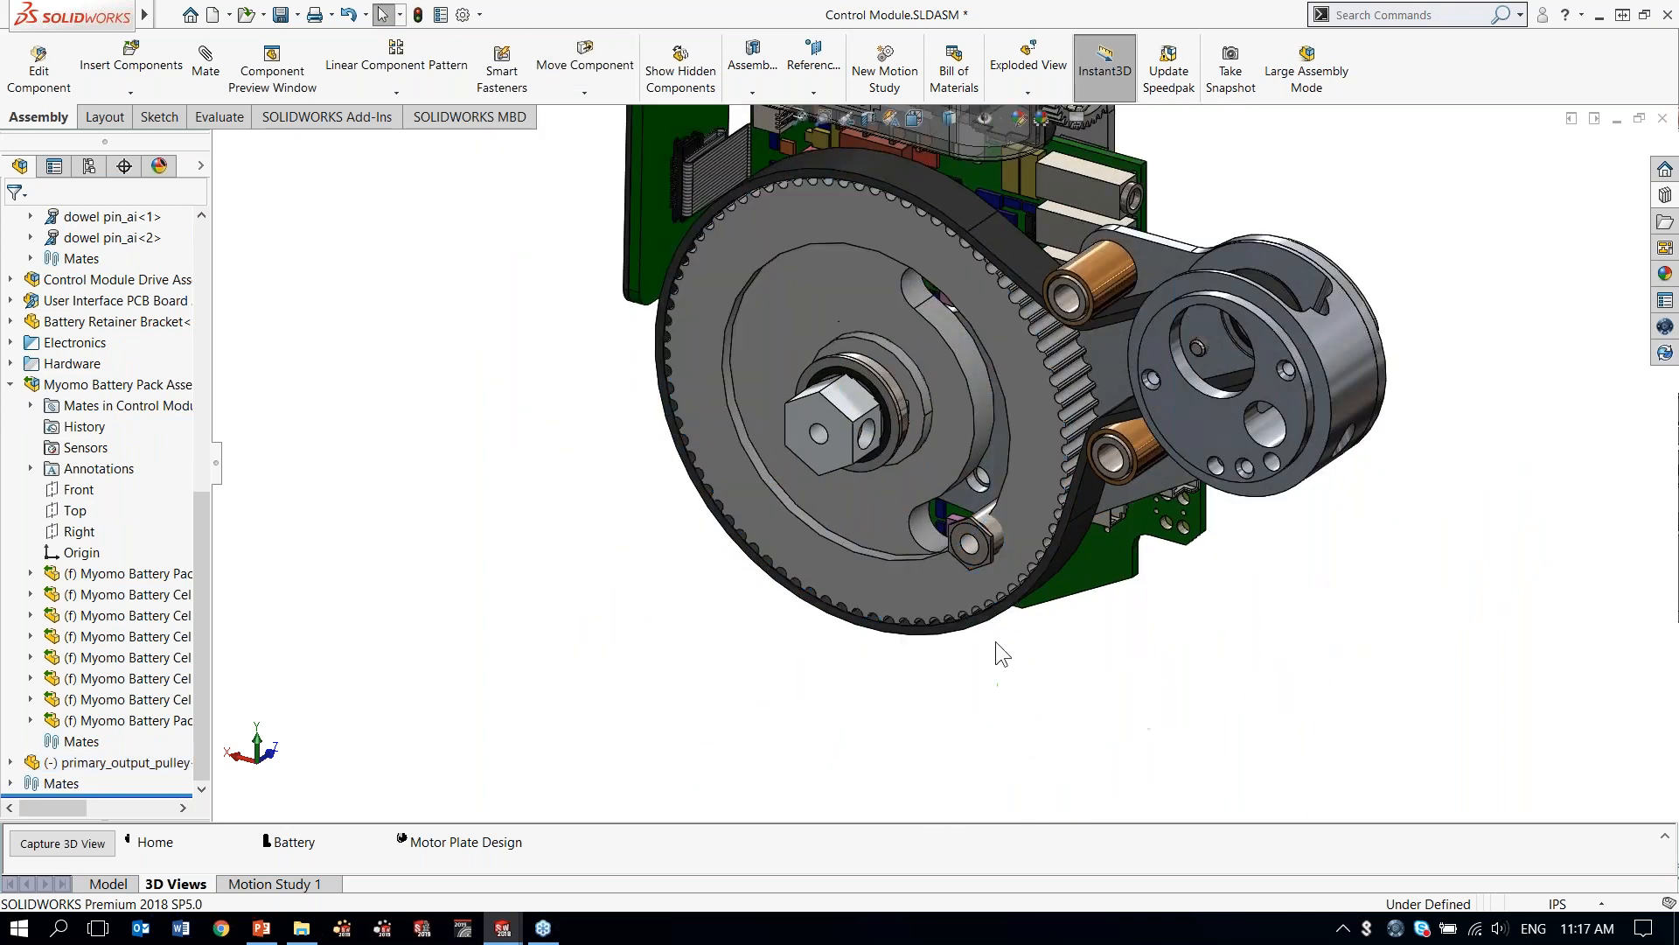
pyautogui.scroll(-2, 980, 595)
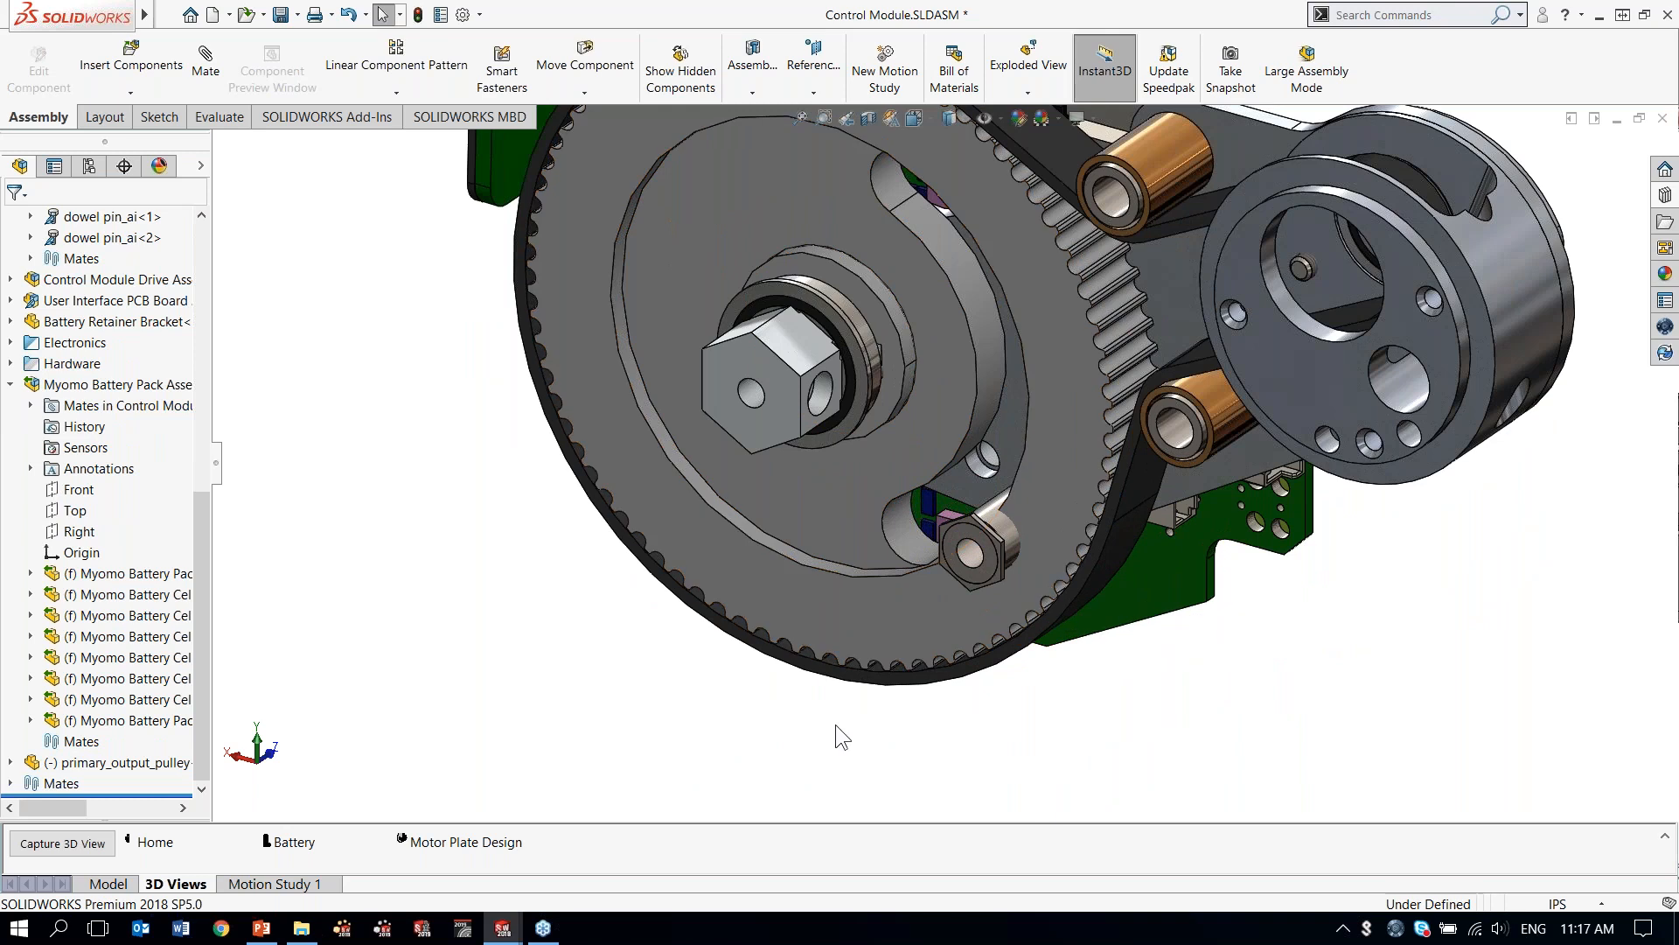
pyautogui.keyDown('ctrl'); pyautogui.moveTo(822, 687); pyautogui.dragTo(867, 771, button='middle'); pyautogui.keyUp('ctrl')
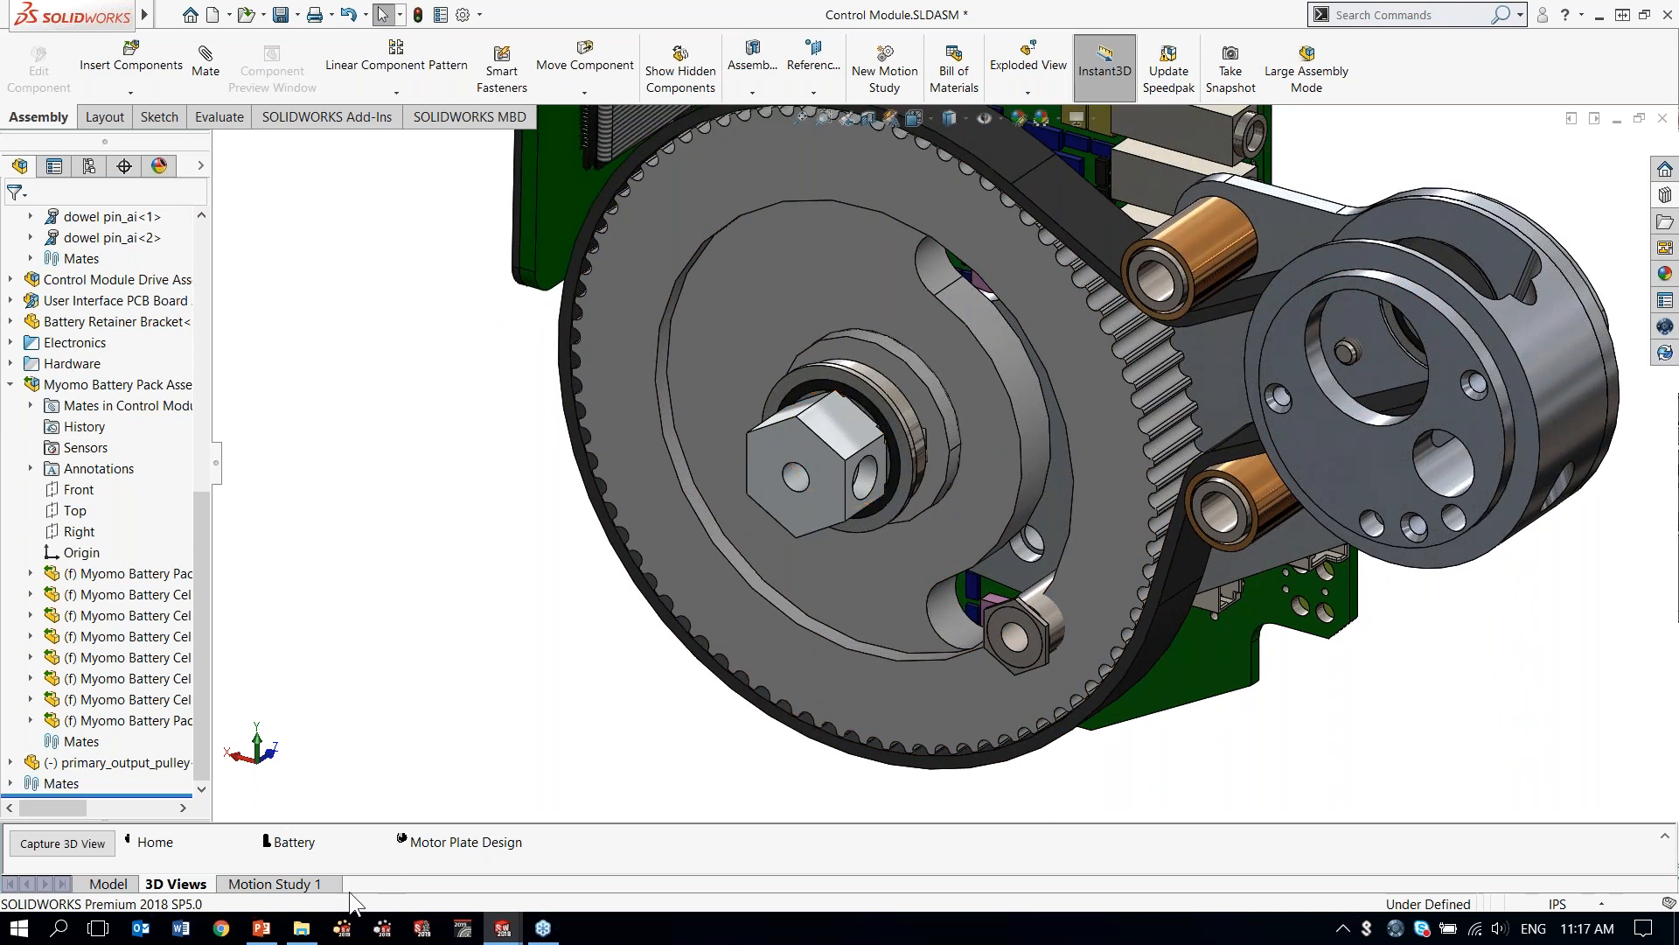
# Switch to the PowerPoint slide show and advance from the Base Part slide through Understands Creo Versions.
pyautogui.click(266, 931)
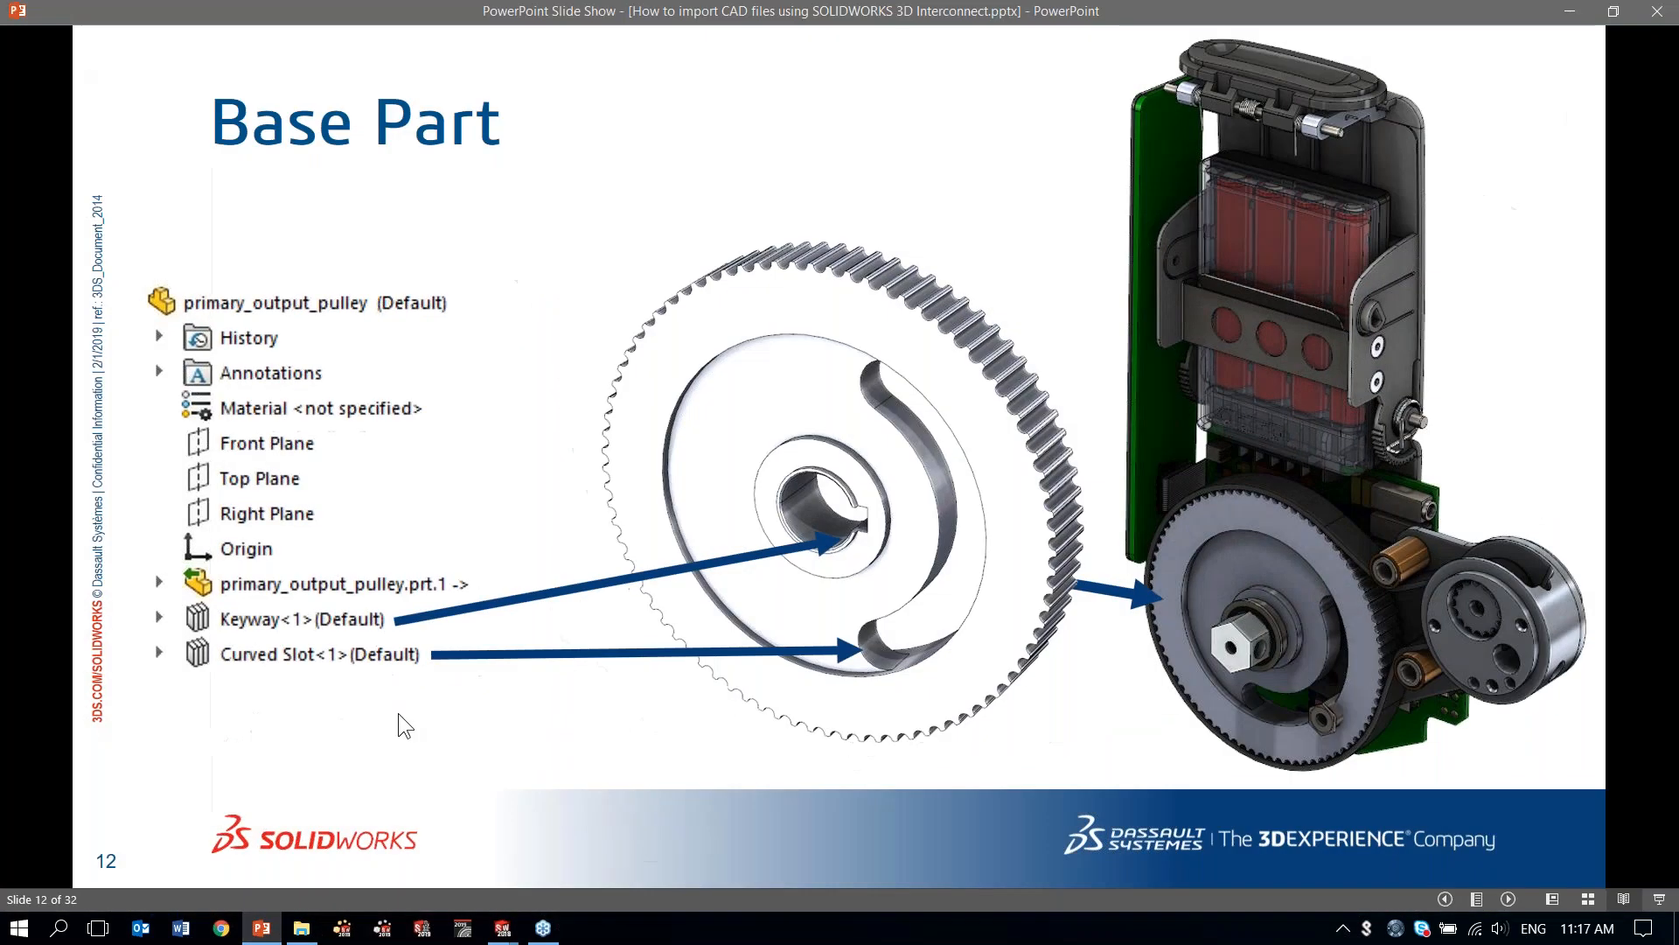
pyautogui.click(398, 715)
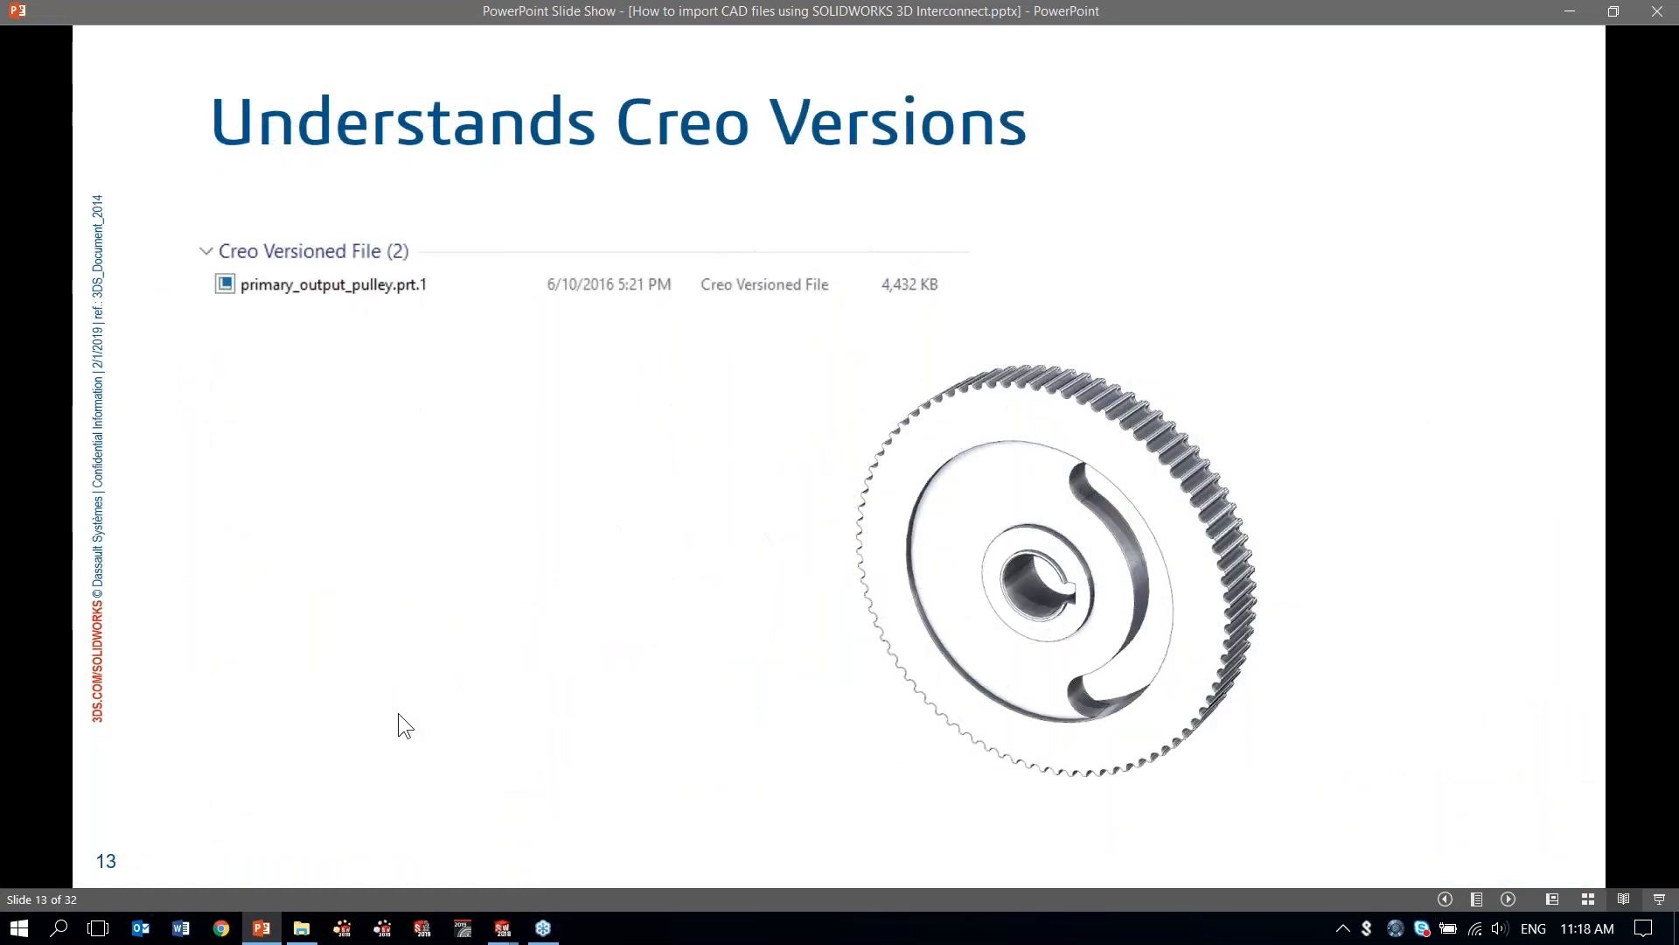
pyautogui.click(398, 715)
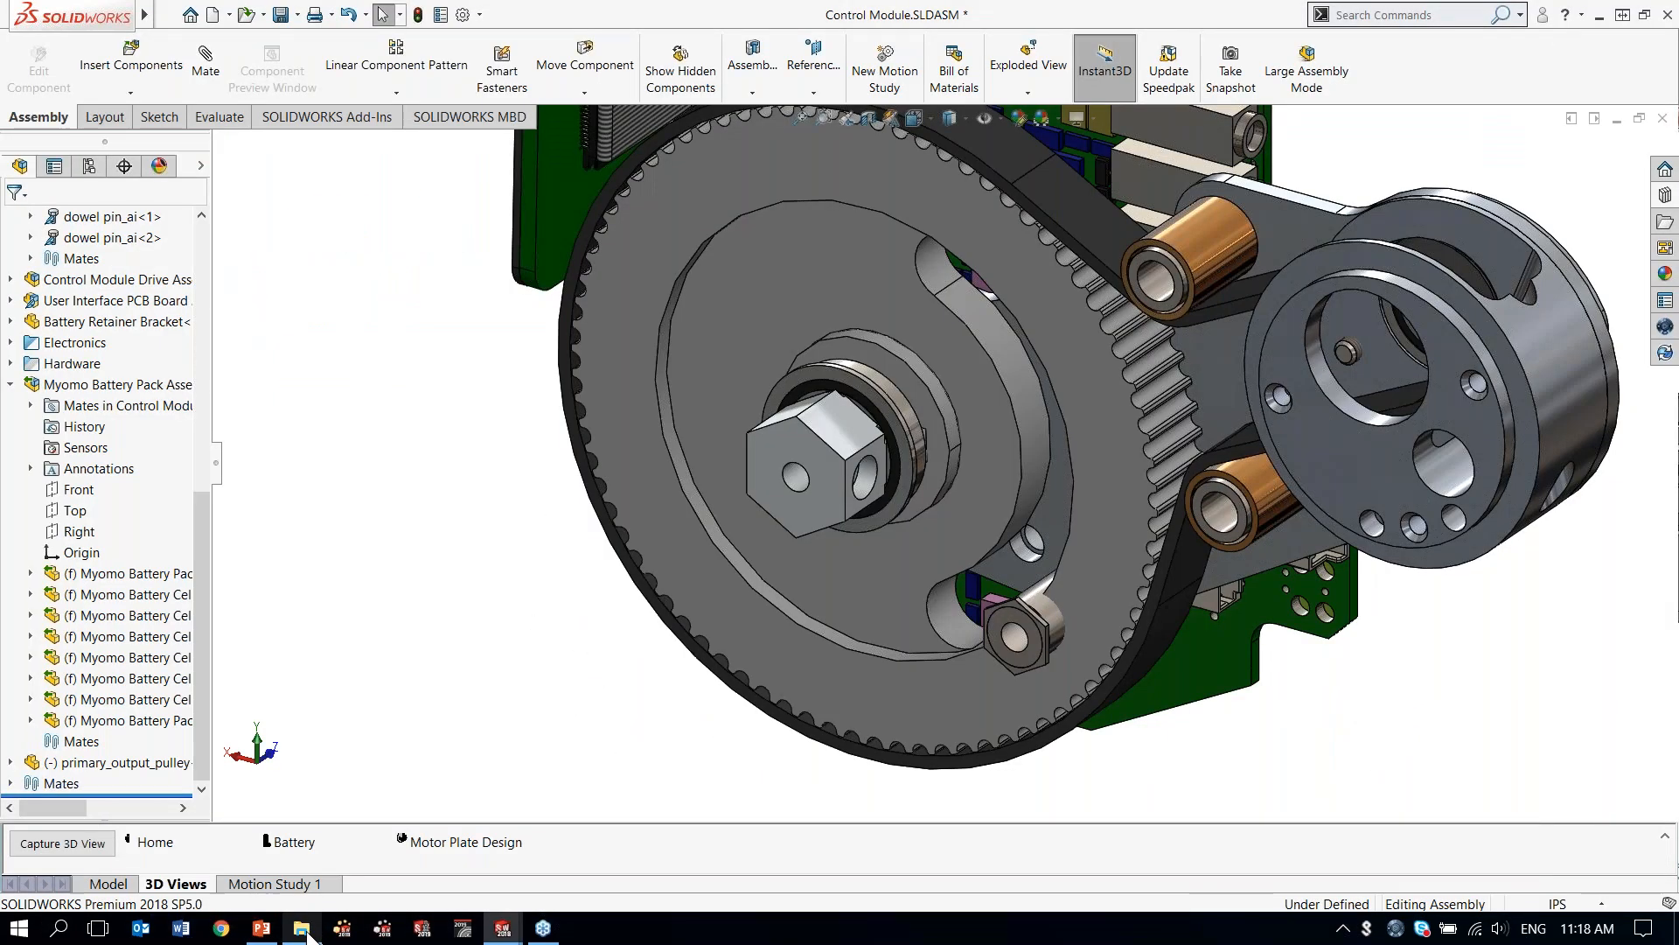
# Switch to File Explorer, view the Creo folder under Supplier Parts, and return to the assembly.
pyautogui.click(301, 929)
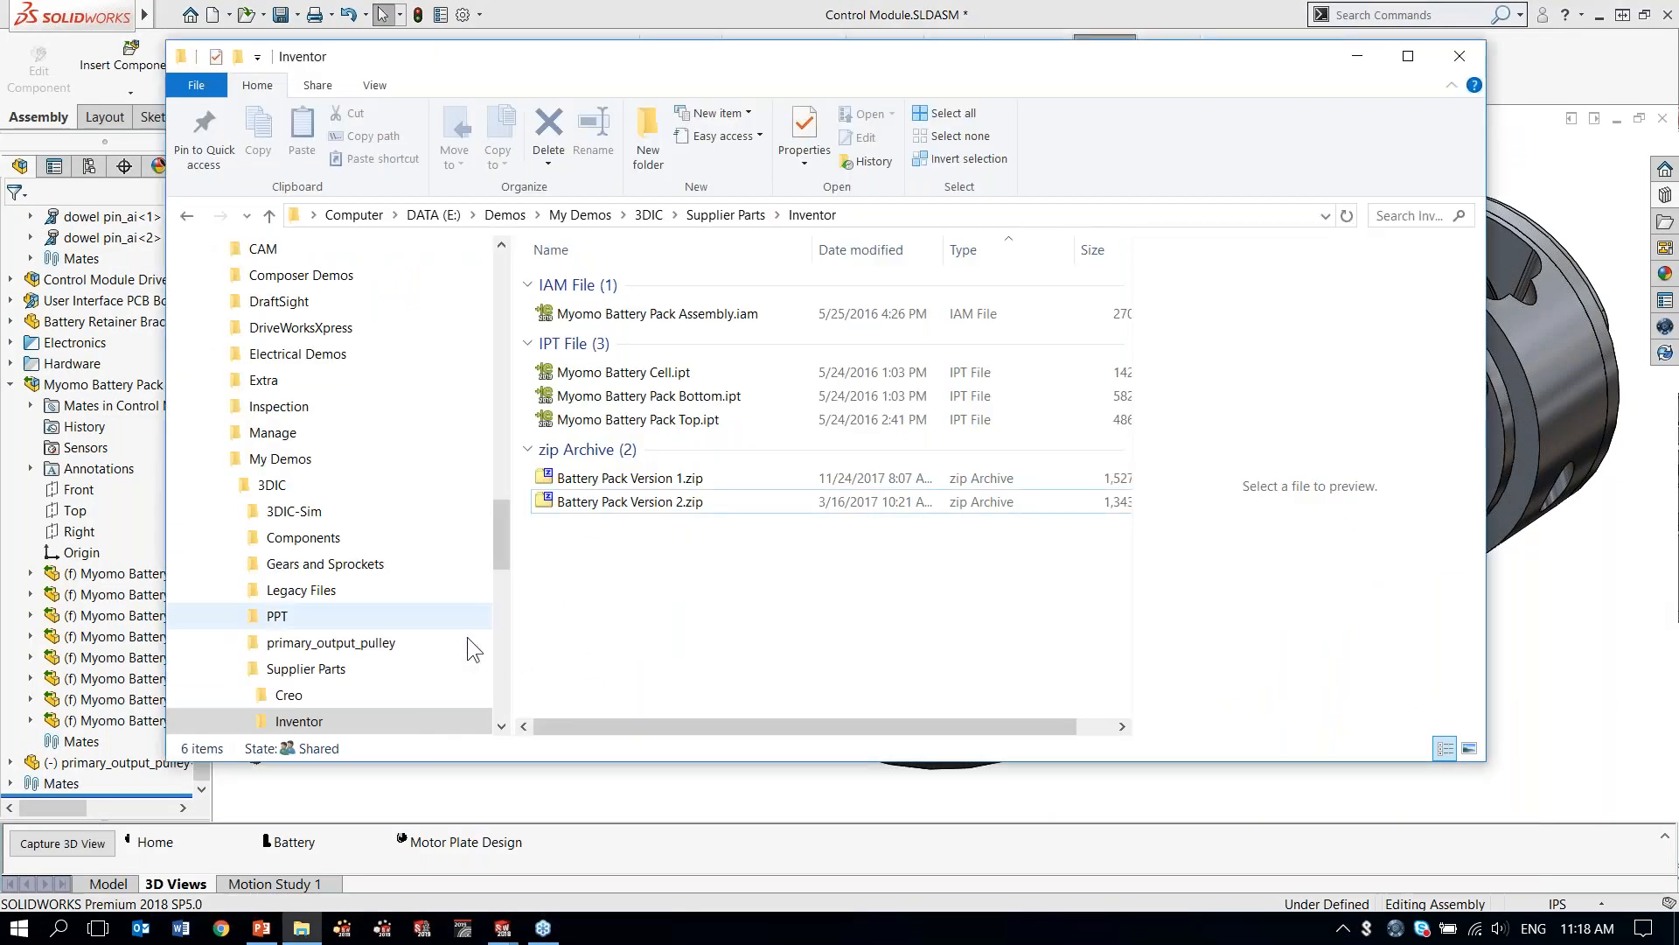
pyautogui.click(297, 617)
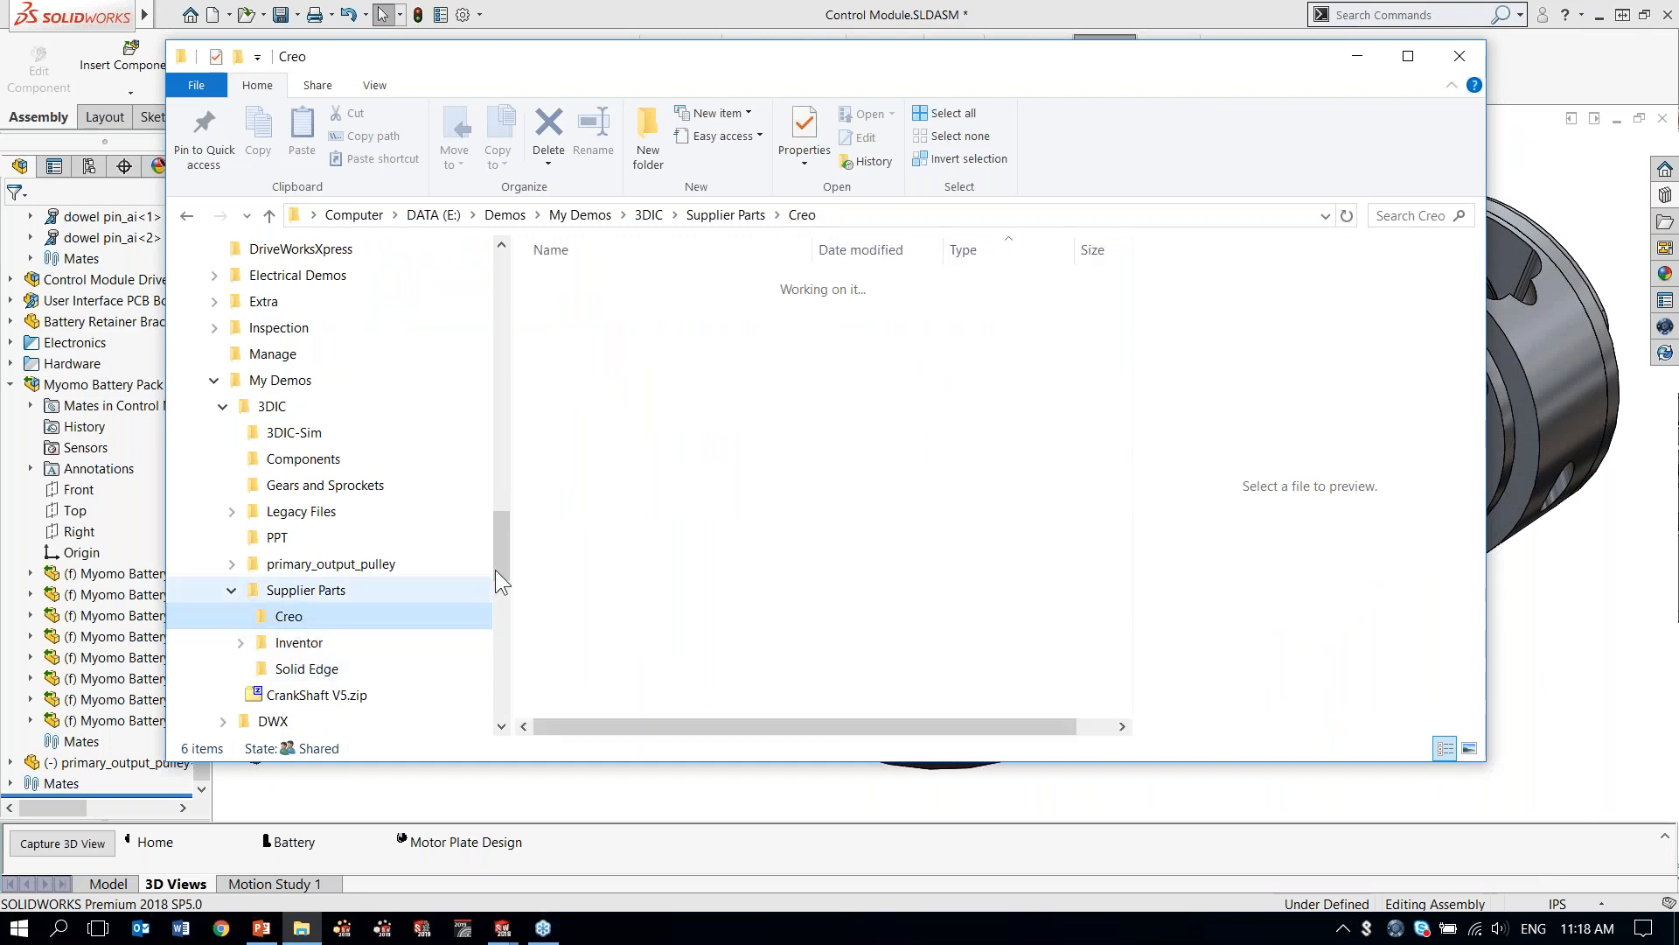
pyautogui.click(1358, 52)
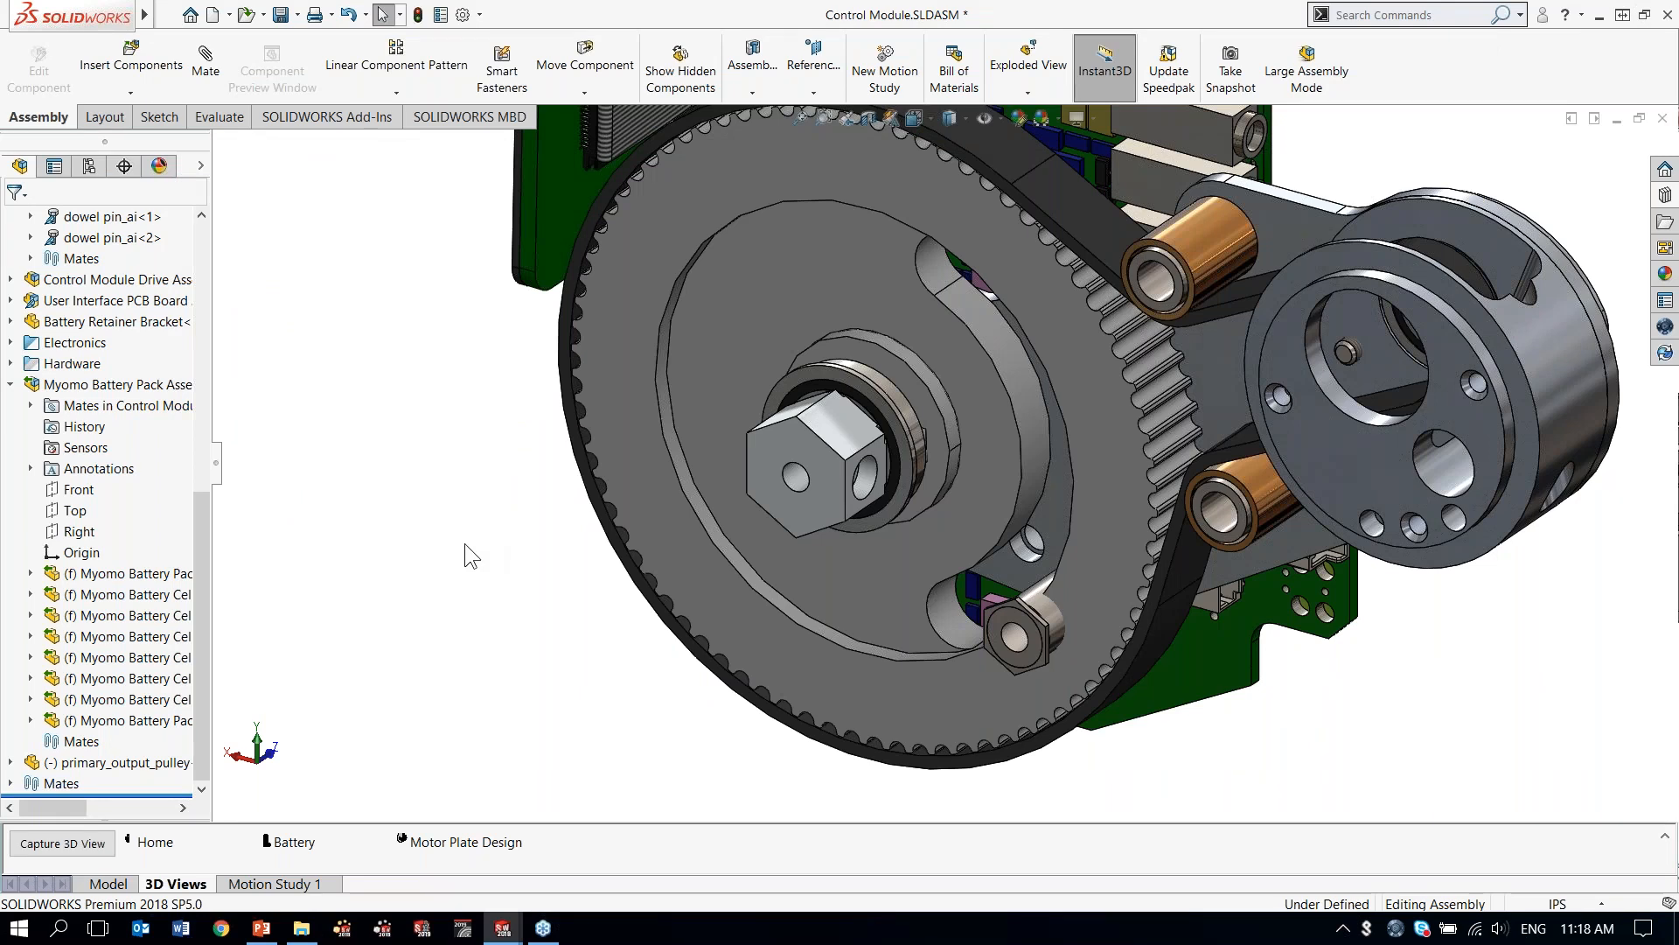
# Switch to the primary_output_pulley part and update its linked Creo model from the revised source file.
pyautogui.hotkey('ctrl', 'Tab')
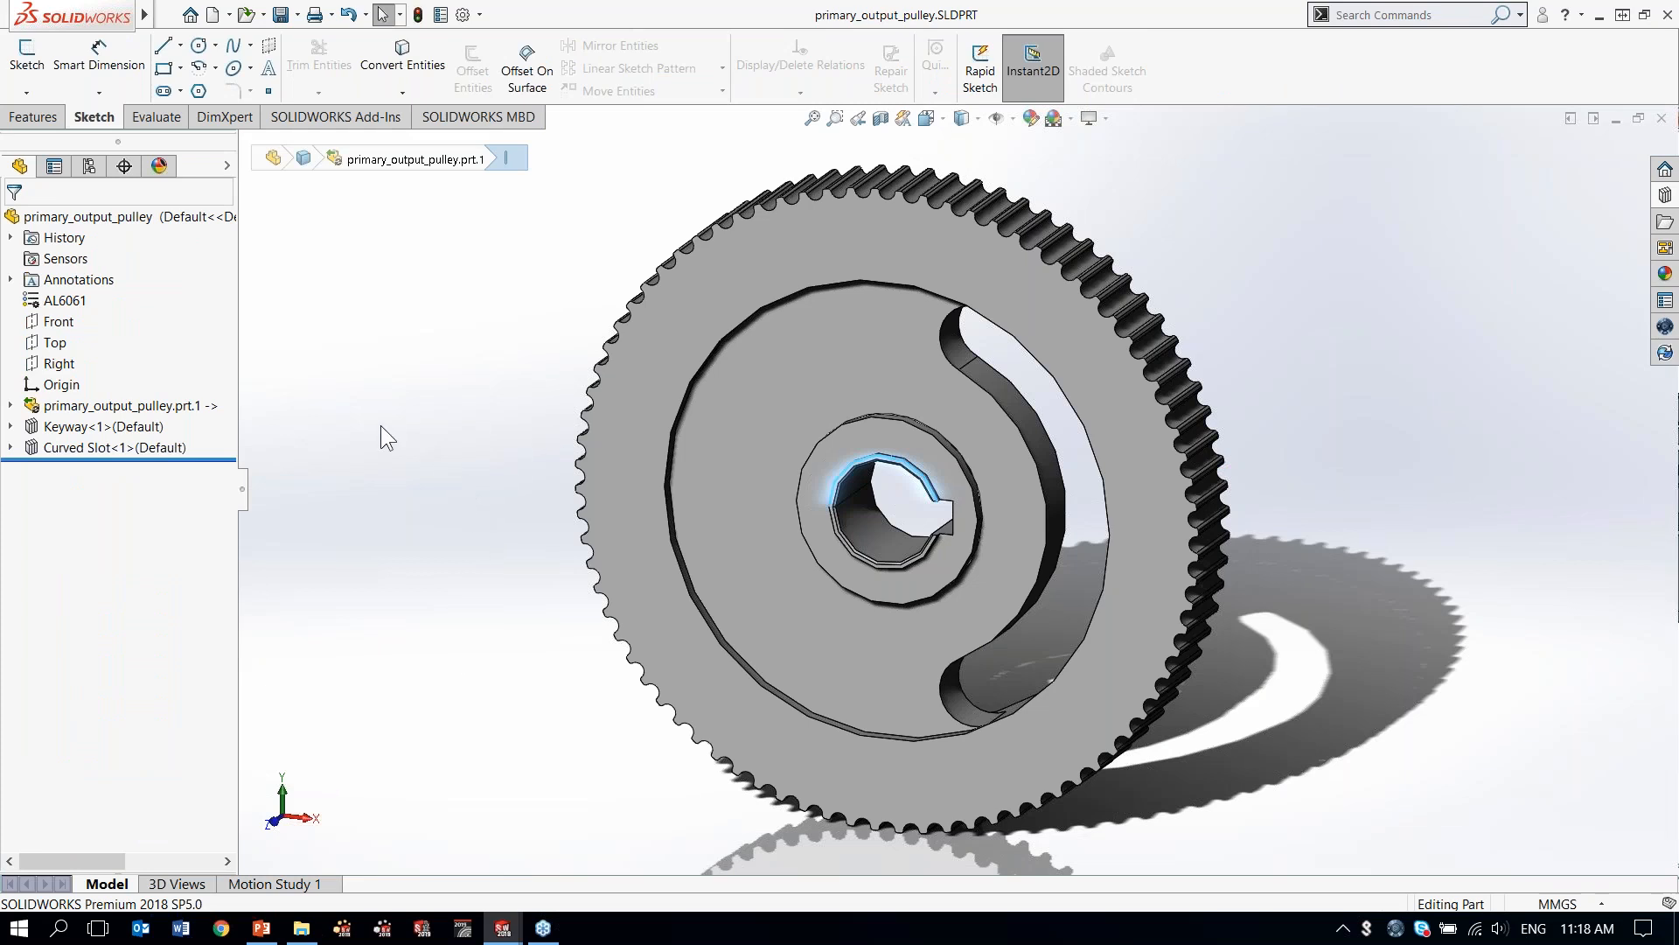
pyautogui.rightClick(124, 411)
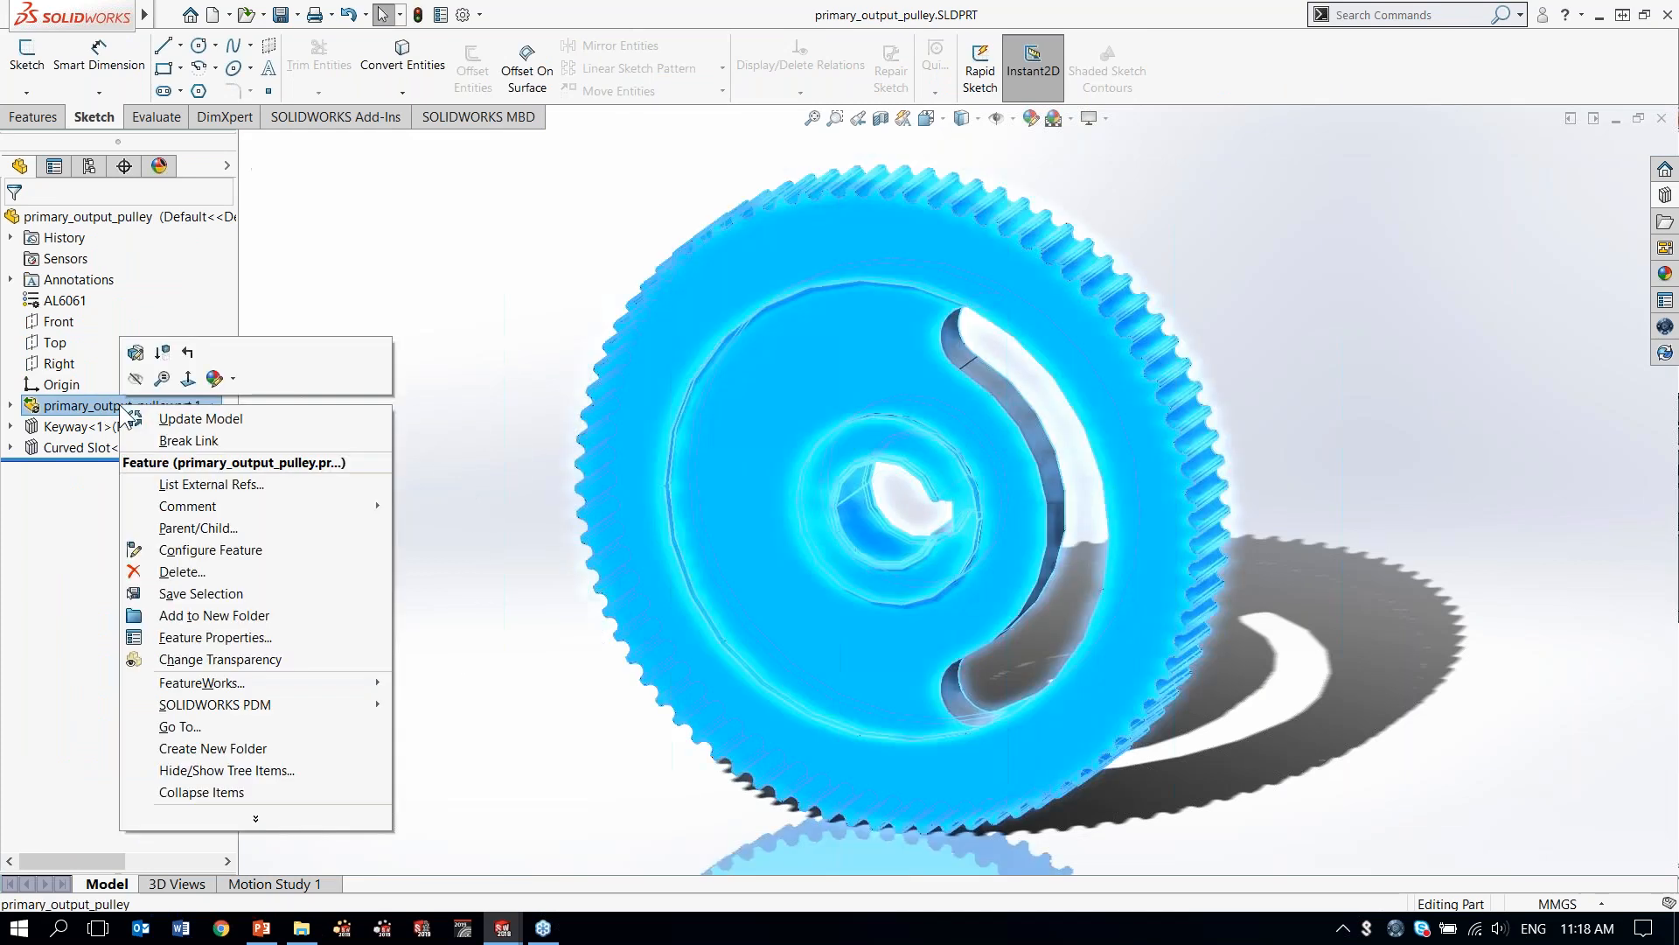
pyautogui.click(259, 418)
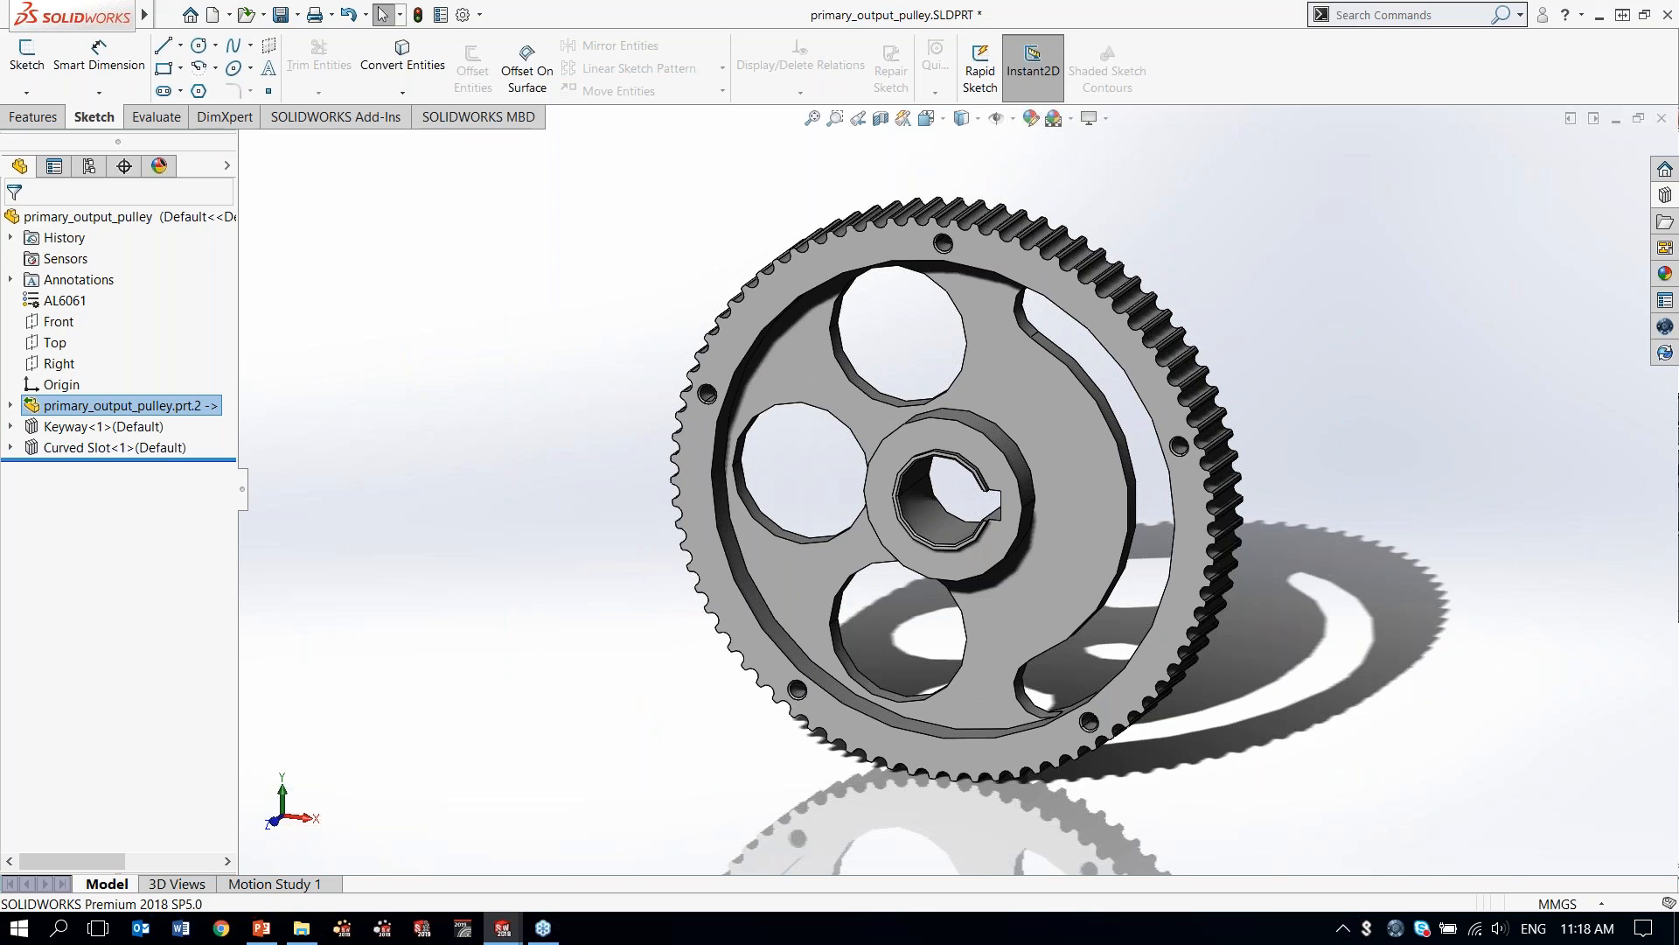
# Expand the Keyway and Curved Slot library features and check their cuts on the updated pulley.
pyautogui.click(77, 426)
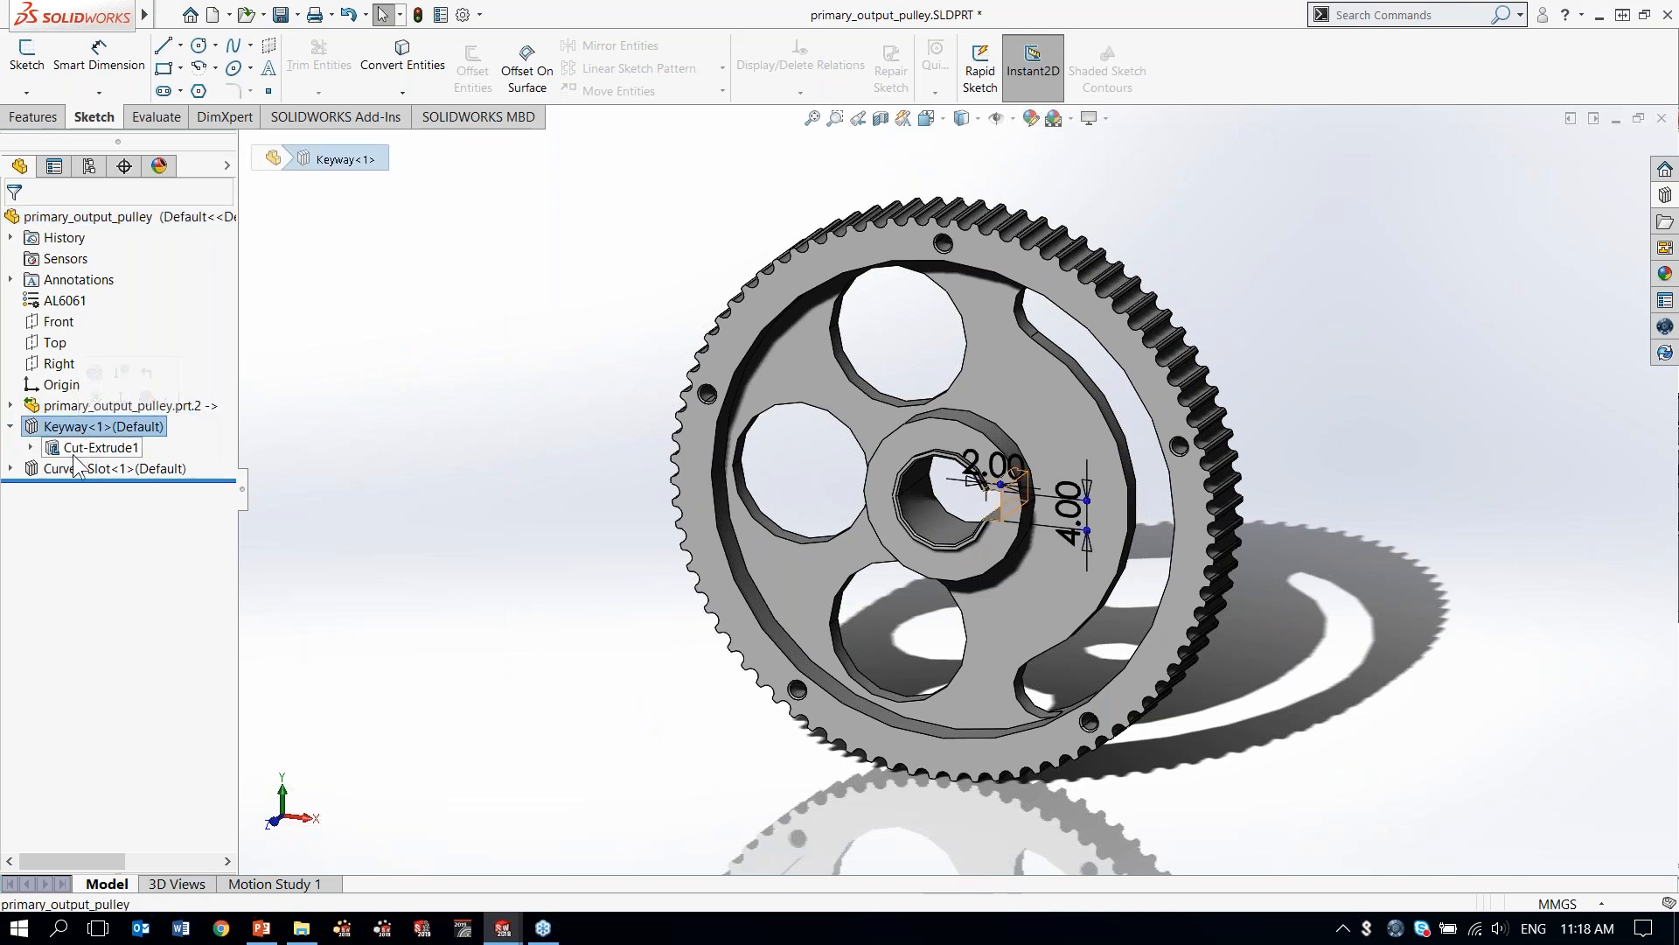
pyautogui.click(74, 449)
pyautogui.click(10, 469)
pyautogui.click(70, 469)
pyautogui.click(422, 418)
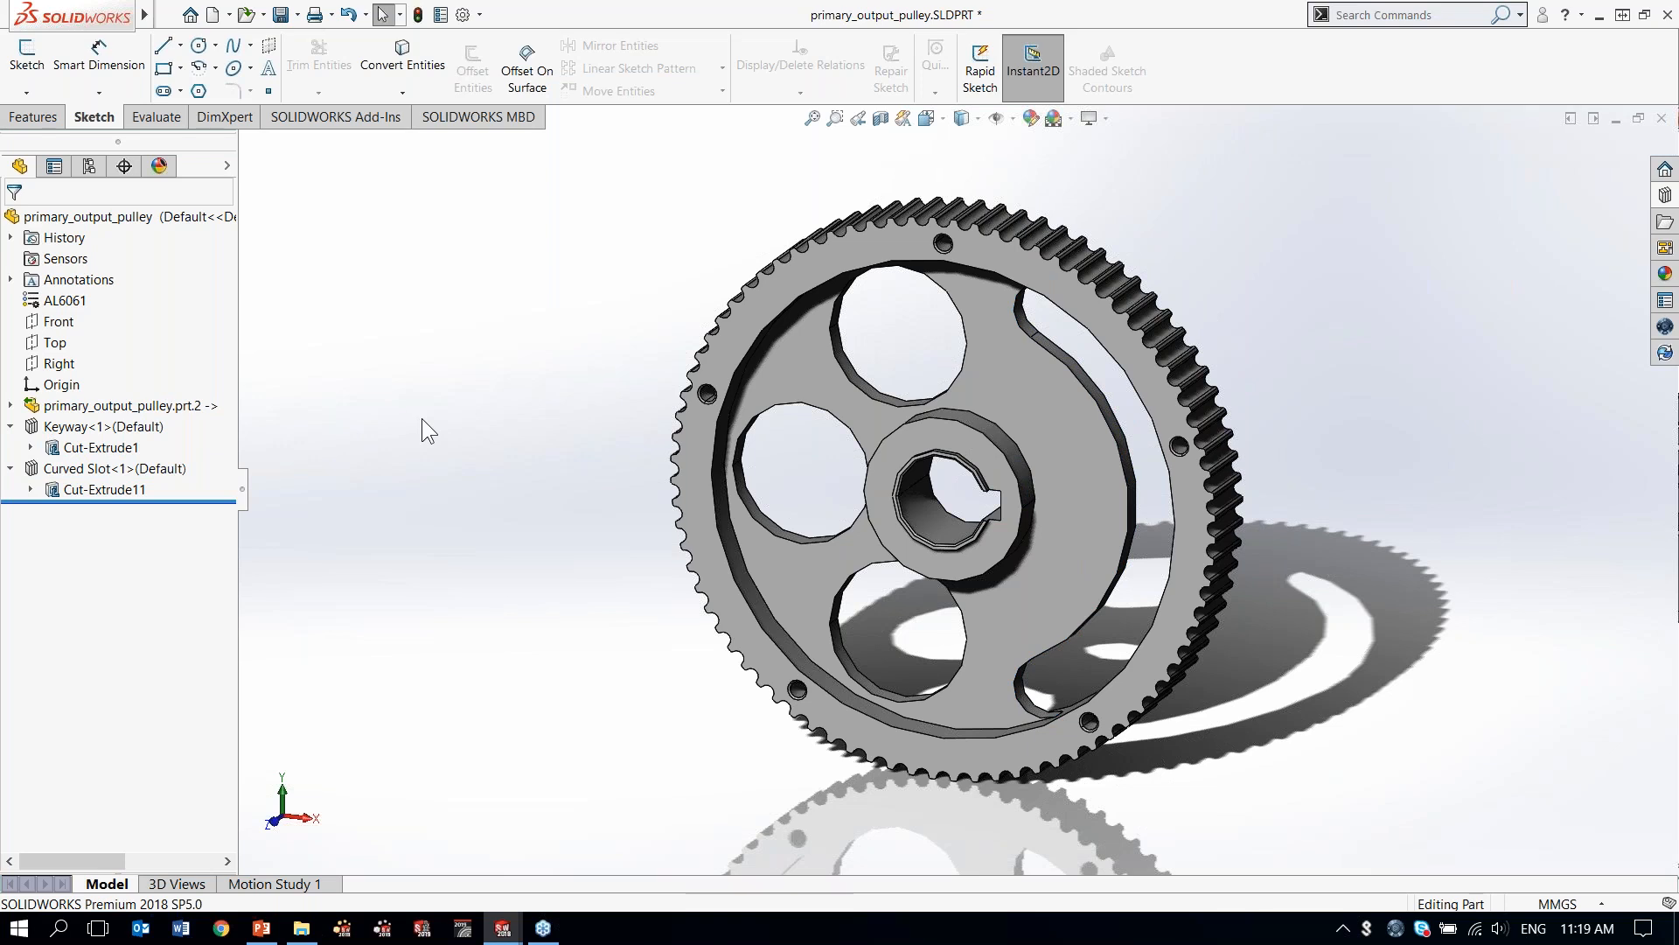
# Return to the Control Module assembly and inspect the updated pulley inside the belt.
pyautogui.hotkey('ctrl', 'Tab')
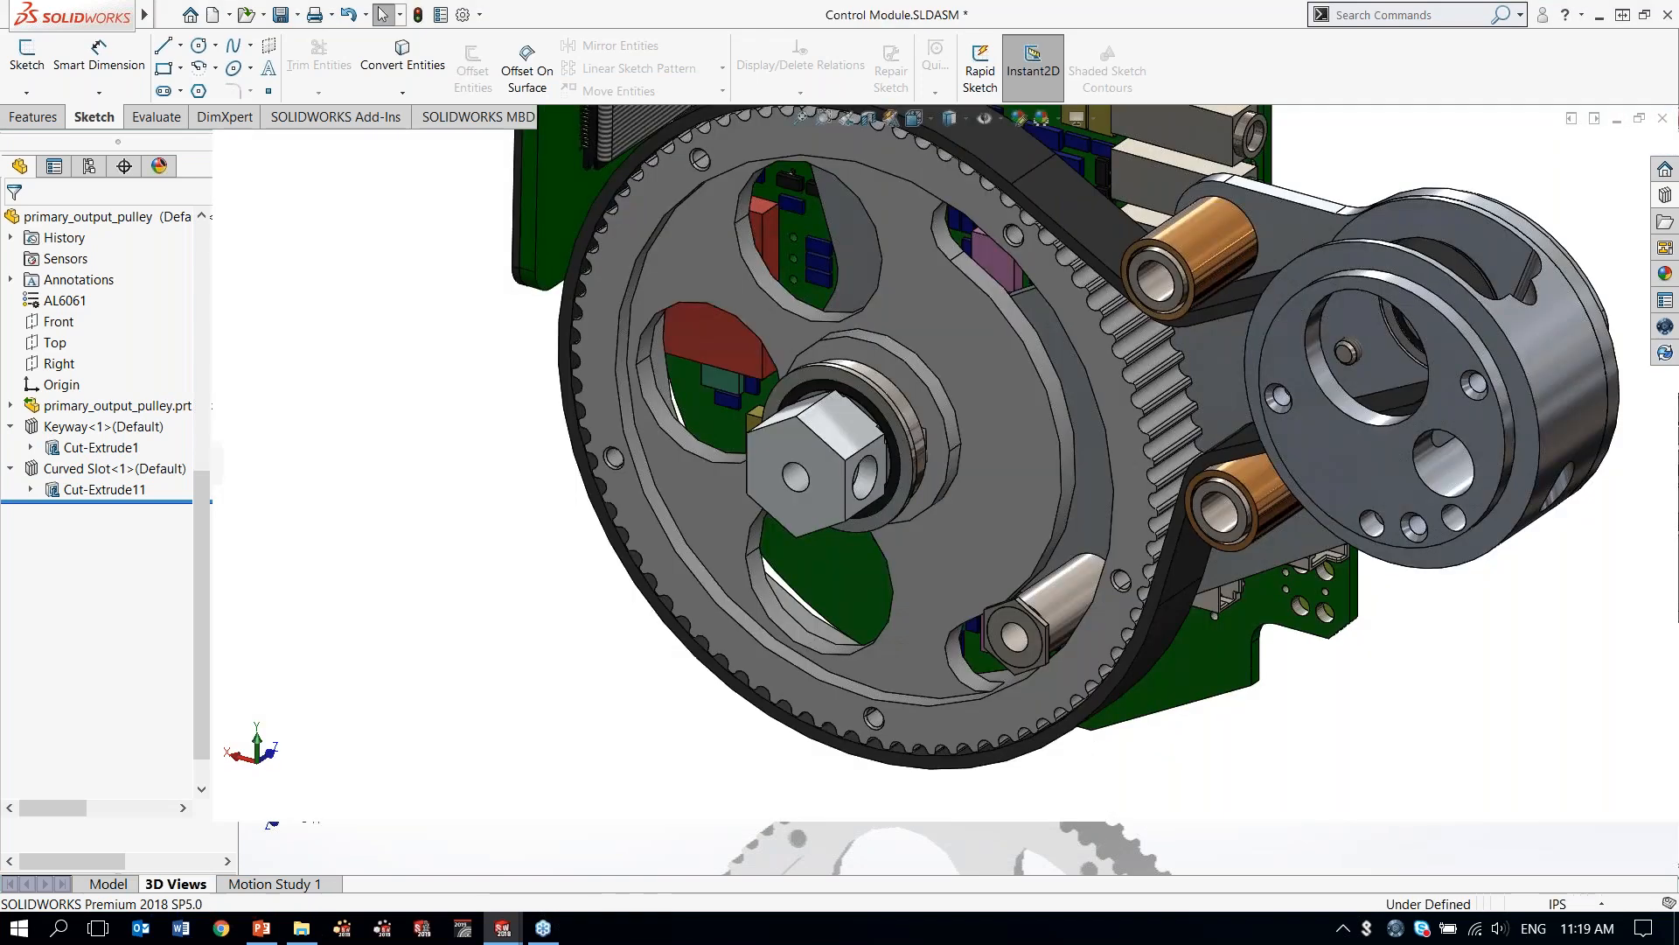
pyautogui.click(984, 331)
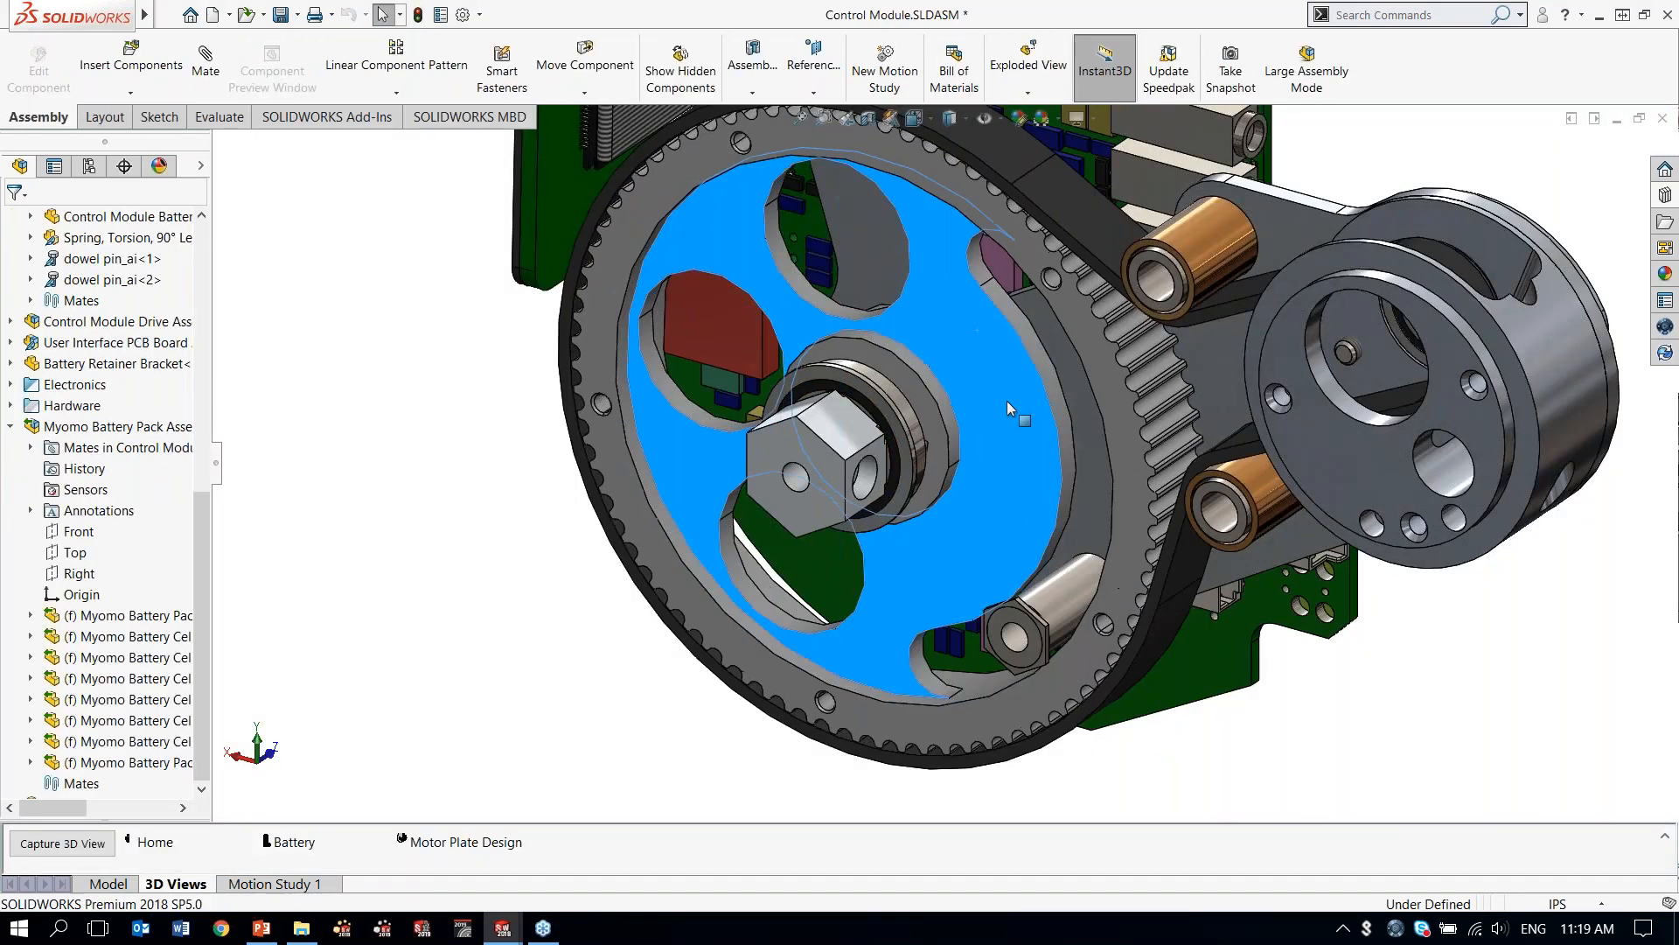
pyautogui.click(488, 523)
pyautogui.scroll(1, 486, 437)
pyautogui.keyDown('ctrl'); pyautogui.moveTo(484, 439); pyautogui.dragTo(456, 464, button='middle'); pyautogui.keyUp('ctrl')
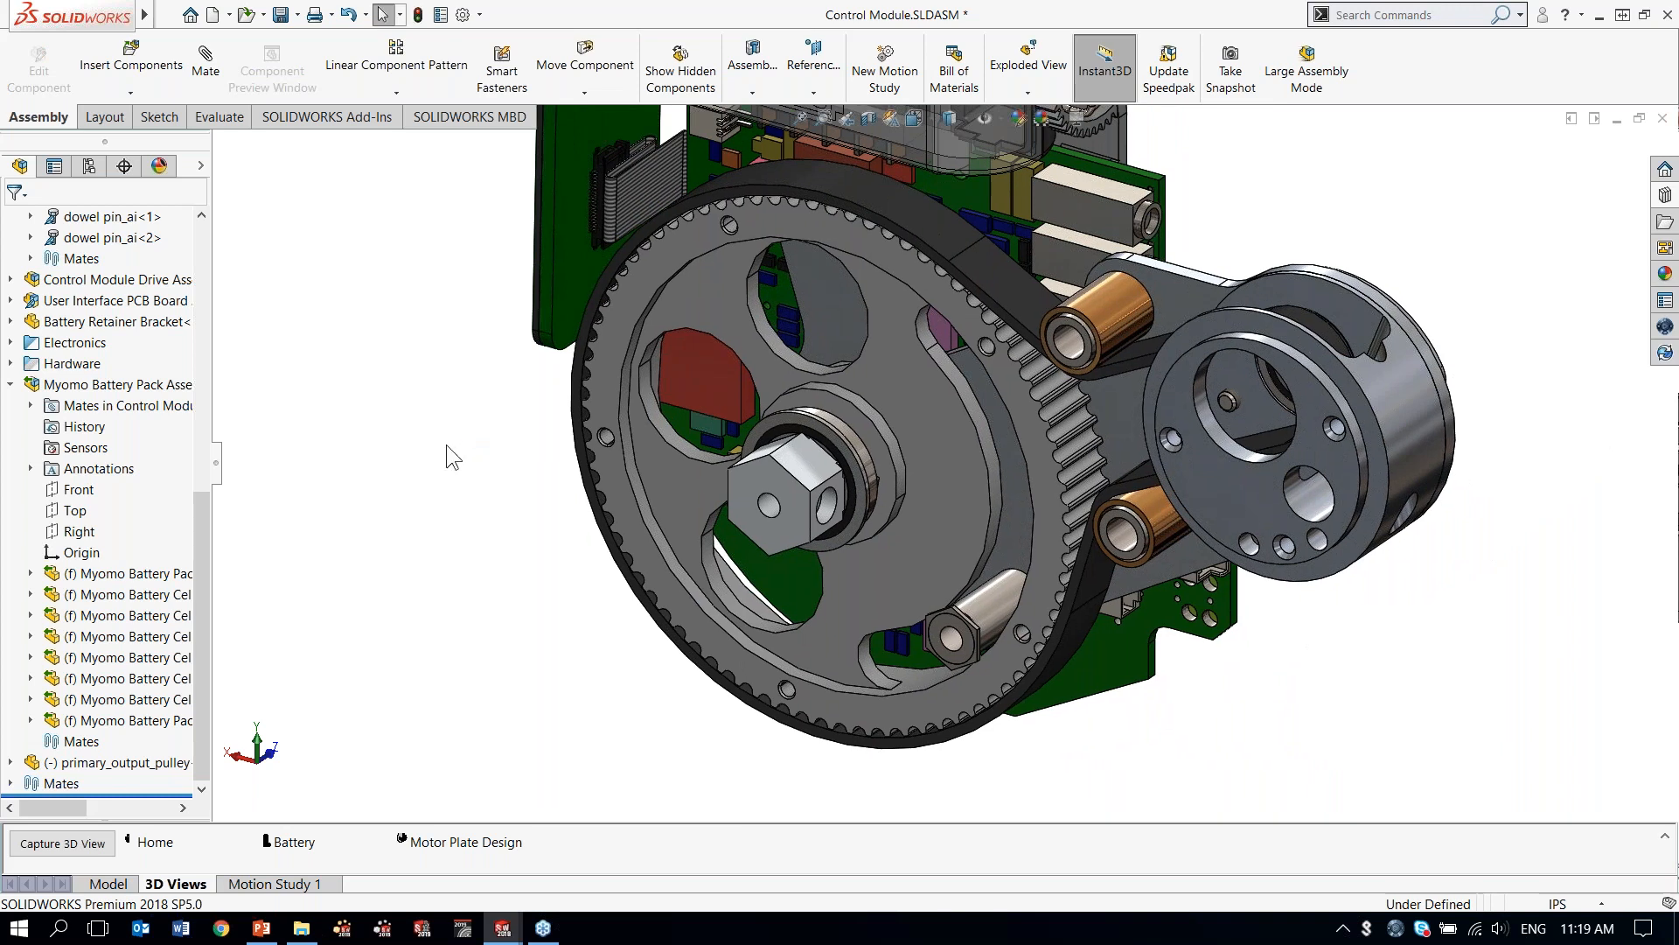
# Switch to the PowerPoint slide show and advance to the Derived Part entry on the 3D Interconnect slide.
pyautogui.click(273, 936)
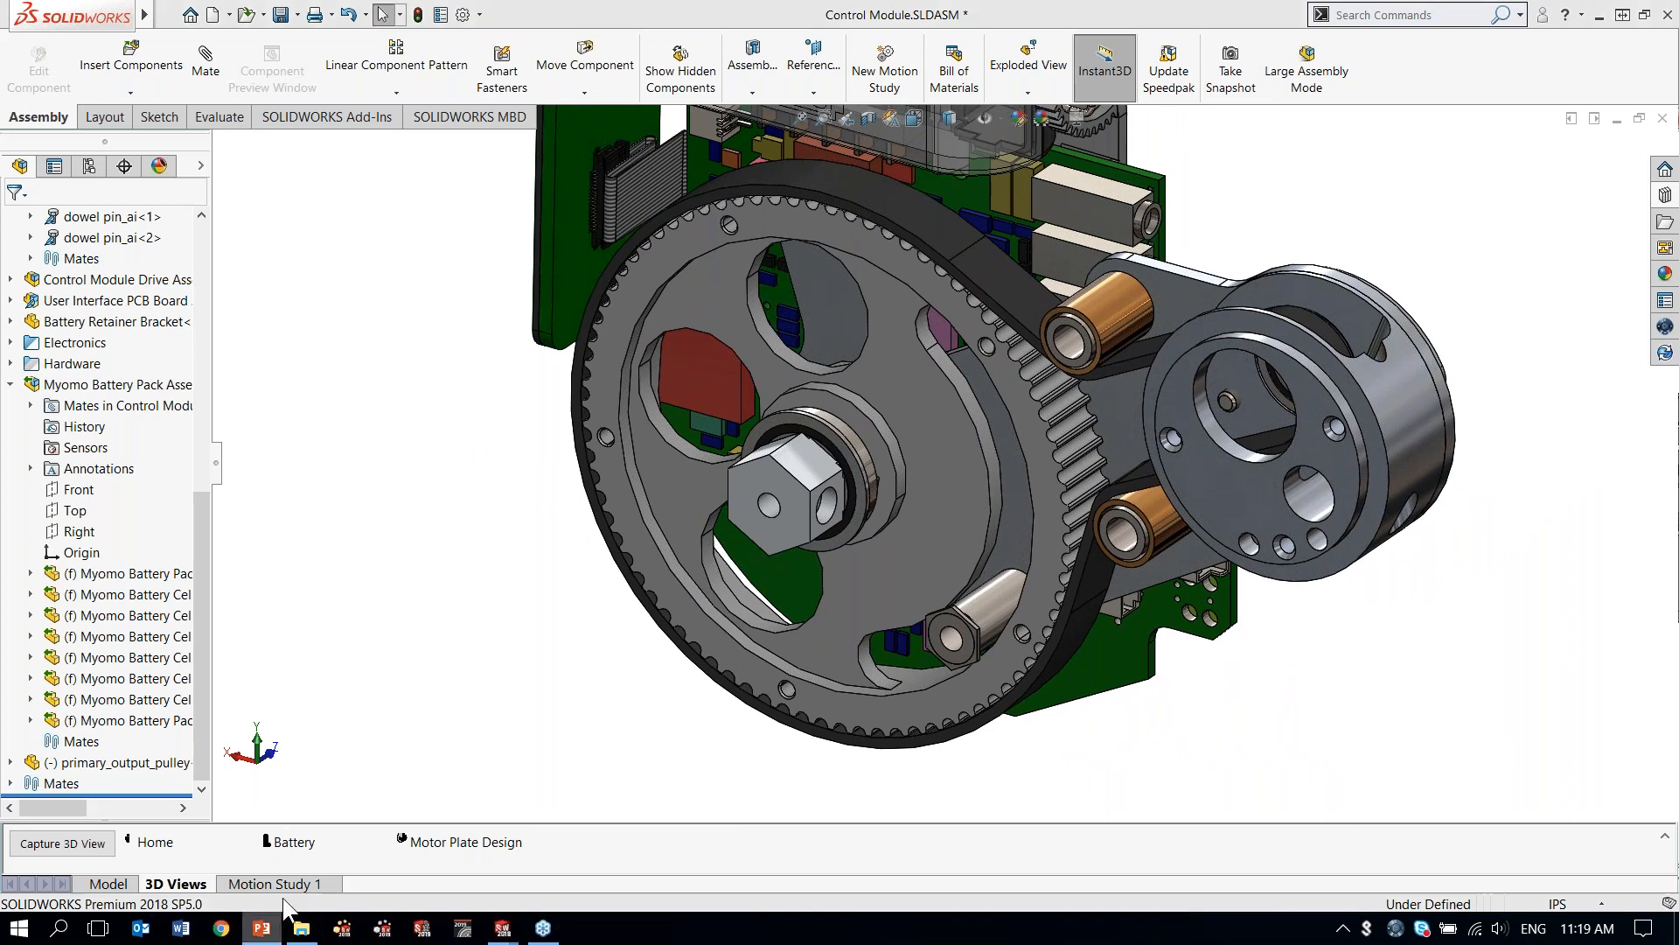
pyautogui.click(373, 607)
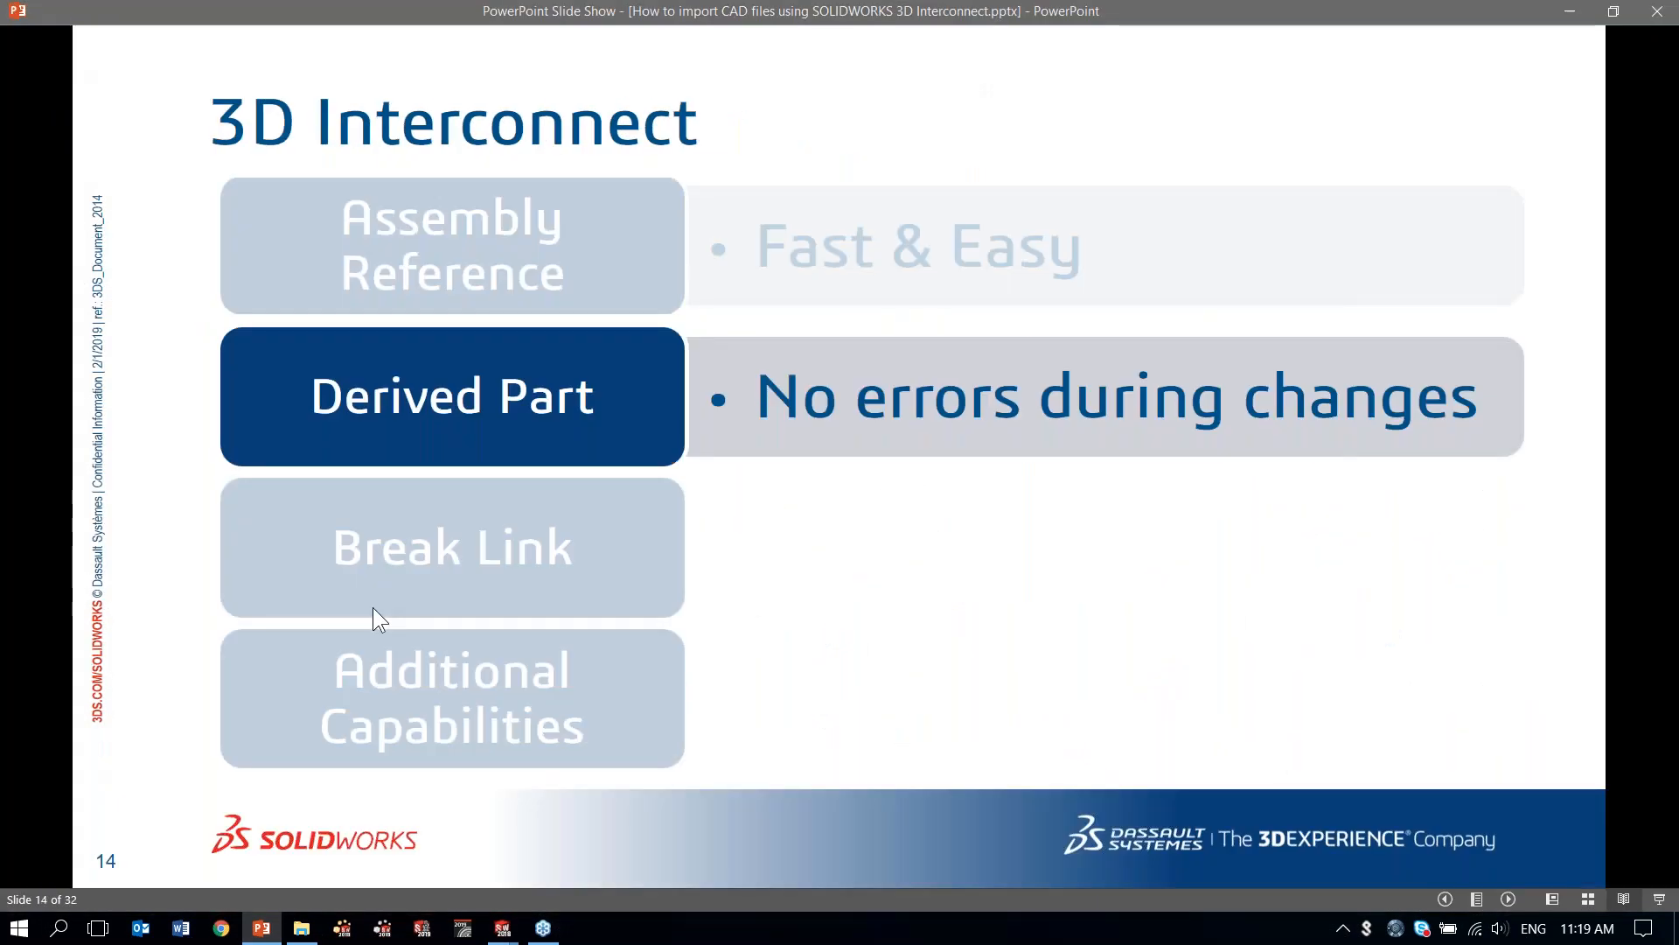
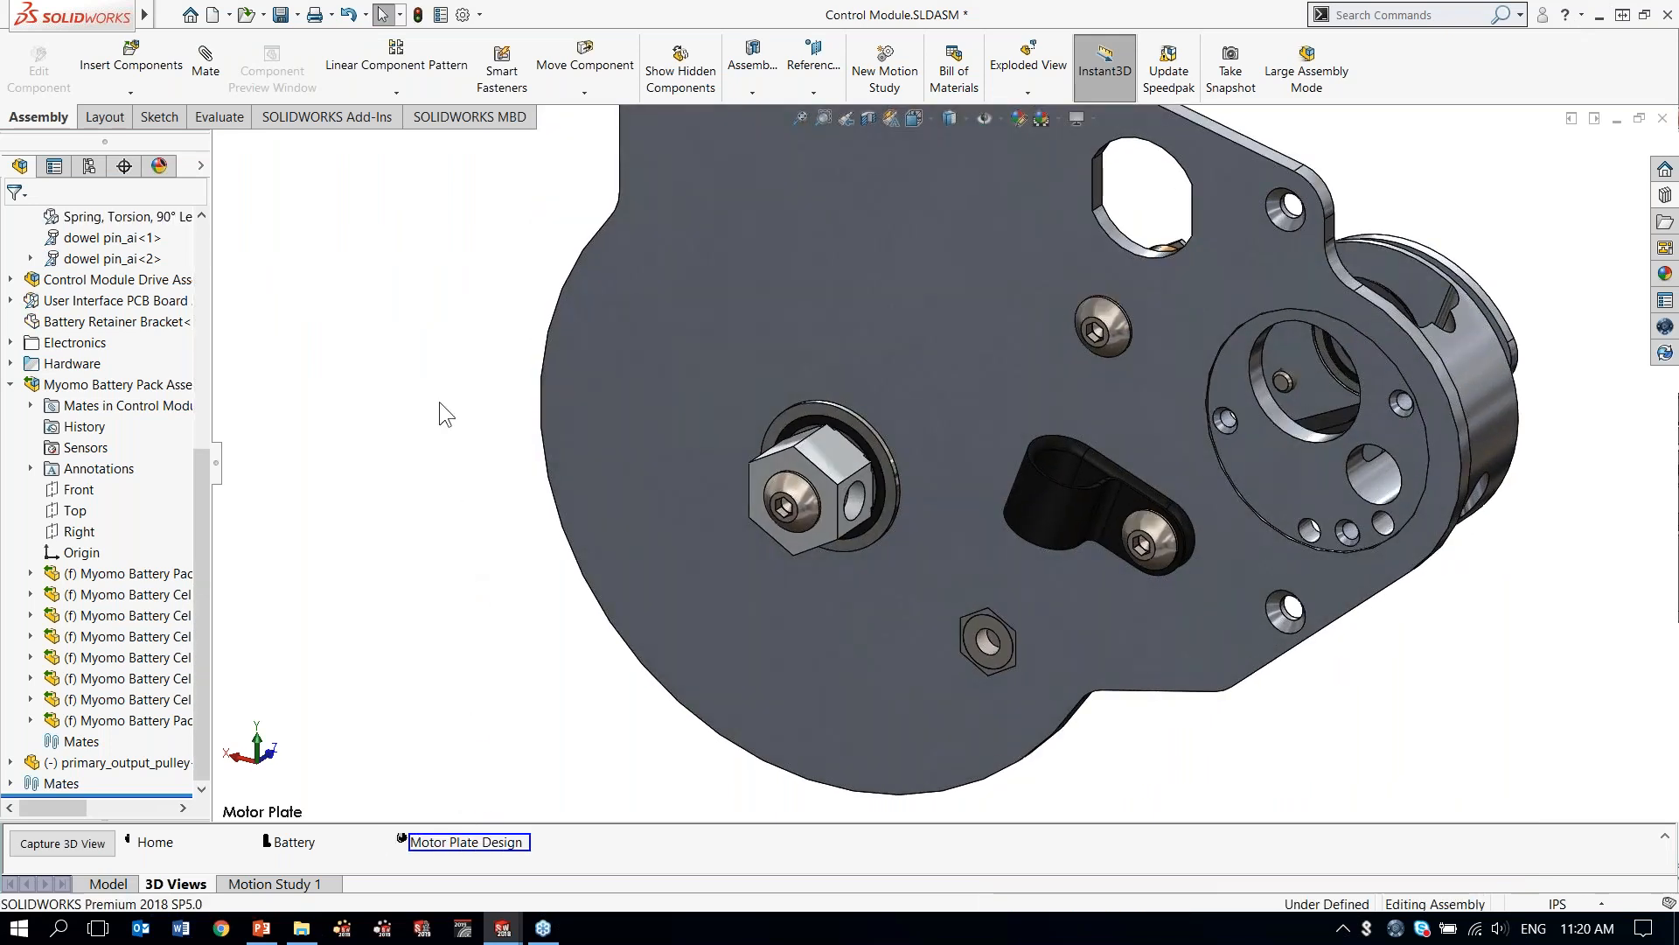
# Insert the Solid Edge Drive Motor Assembly from the Supplier Parts Solid Edge folder, placing it beside the motor plate.
pyautogui.press('s')
pyautogui.click(470, 402)
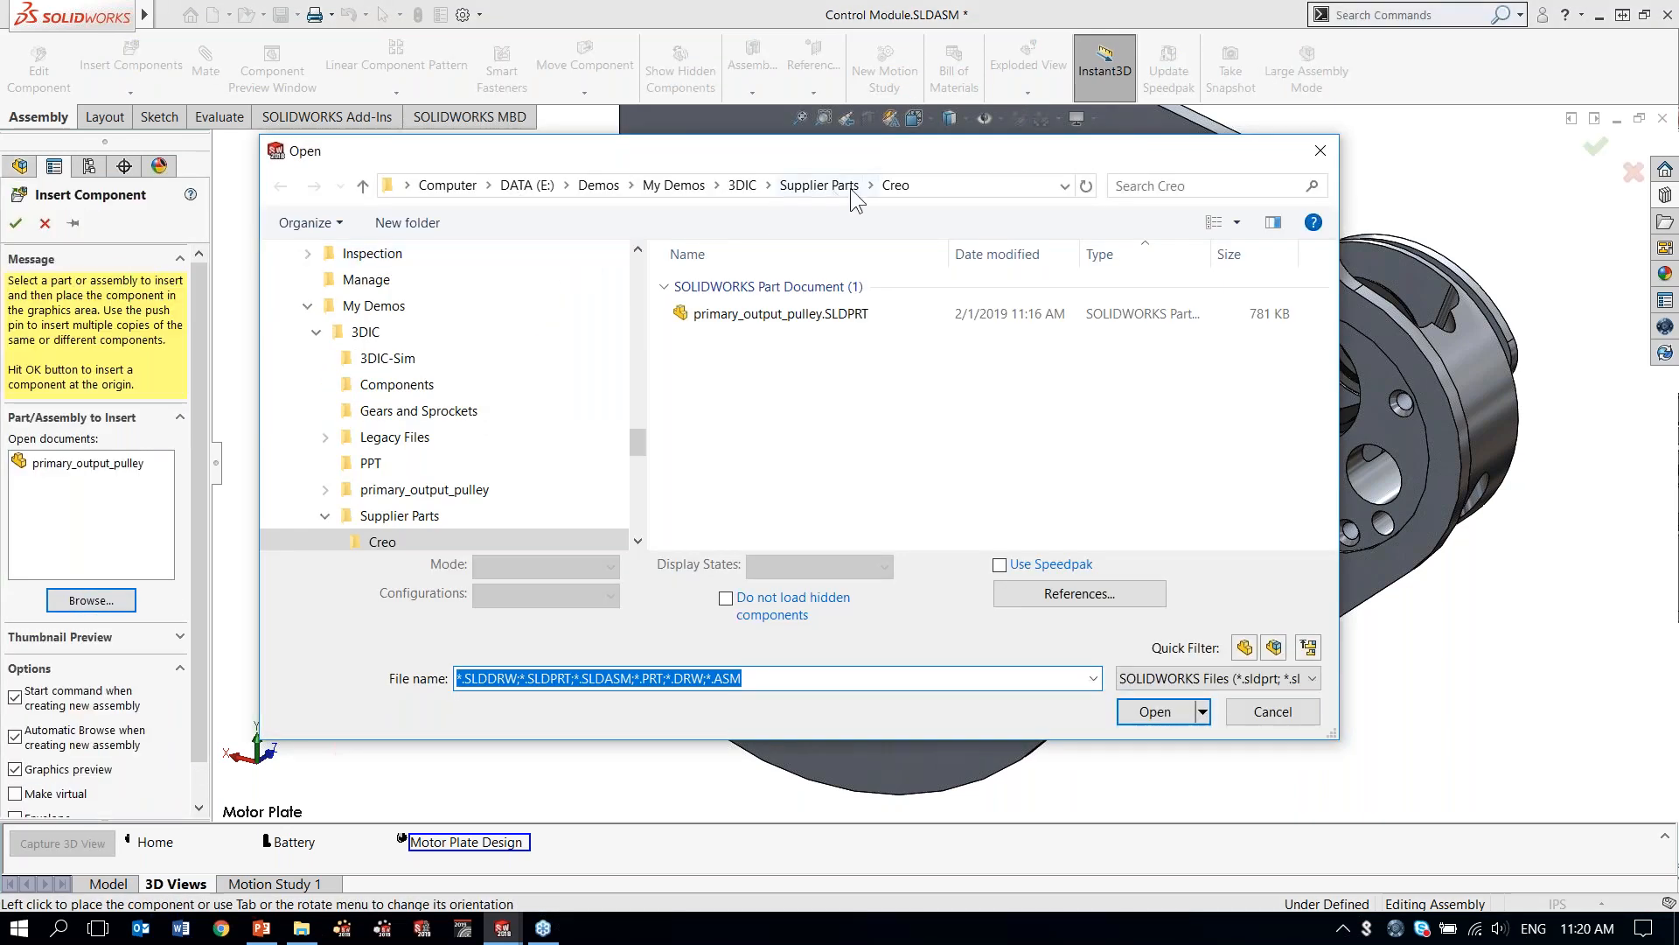
pyautogui.click(872, 185)
pyautogui.click(906, 247)
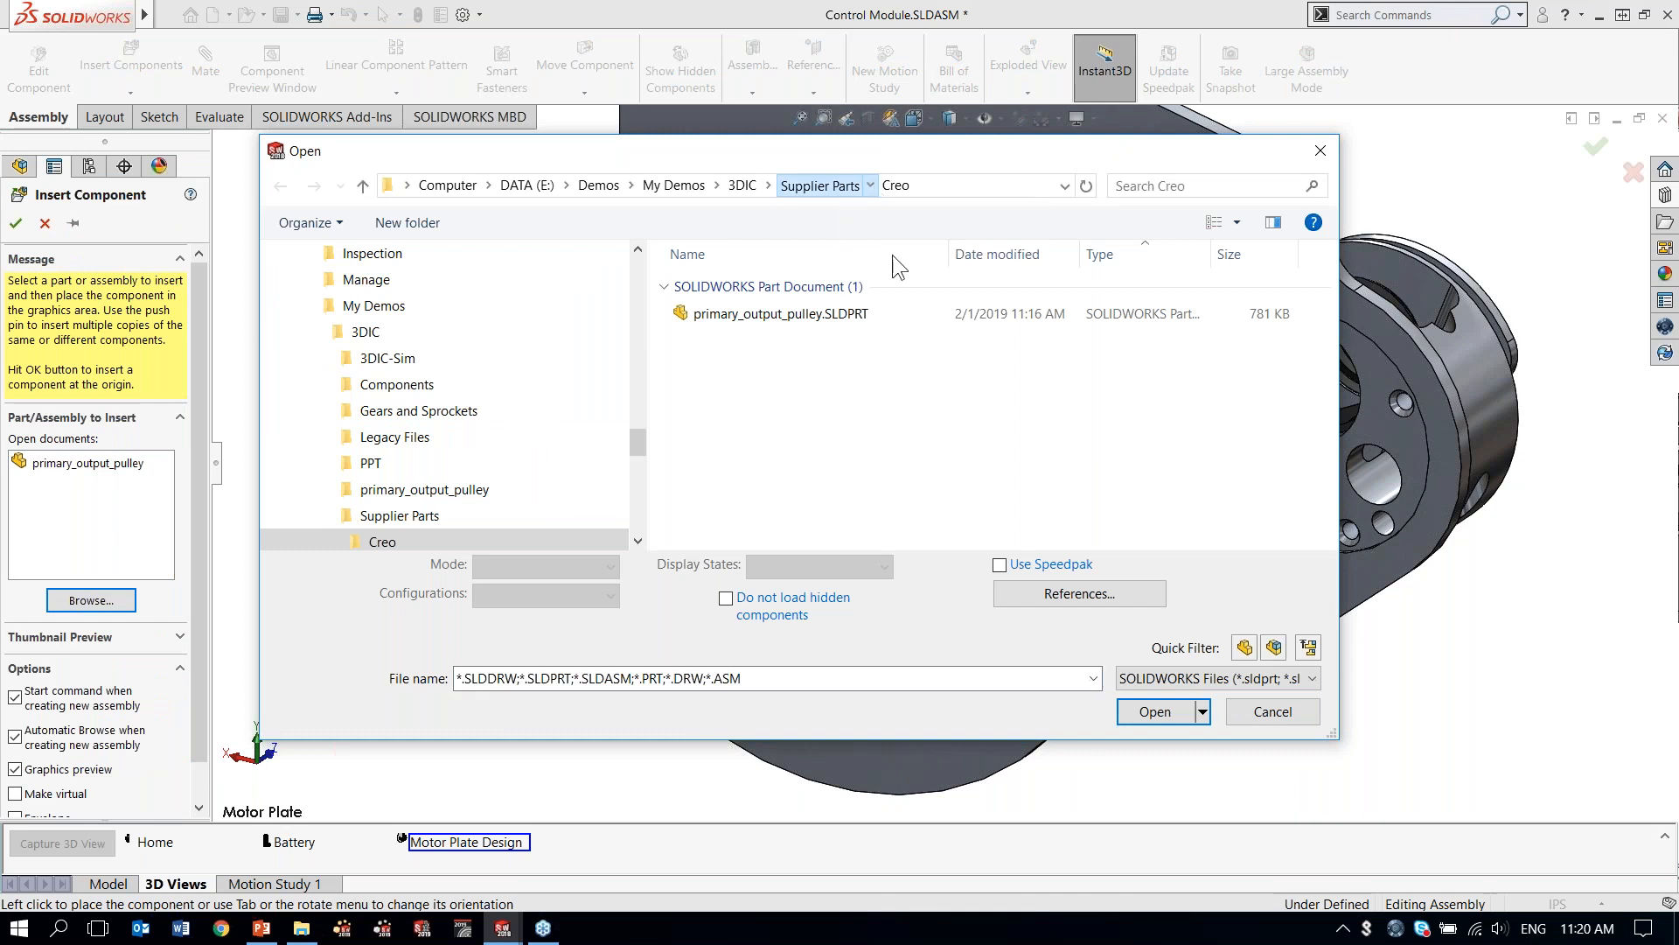
pyautogui.click(1204, 680)
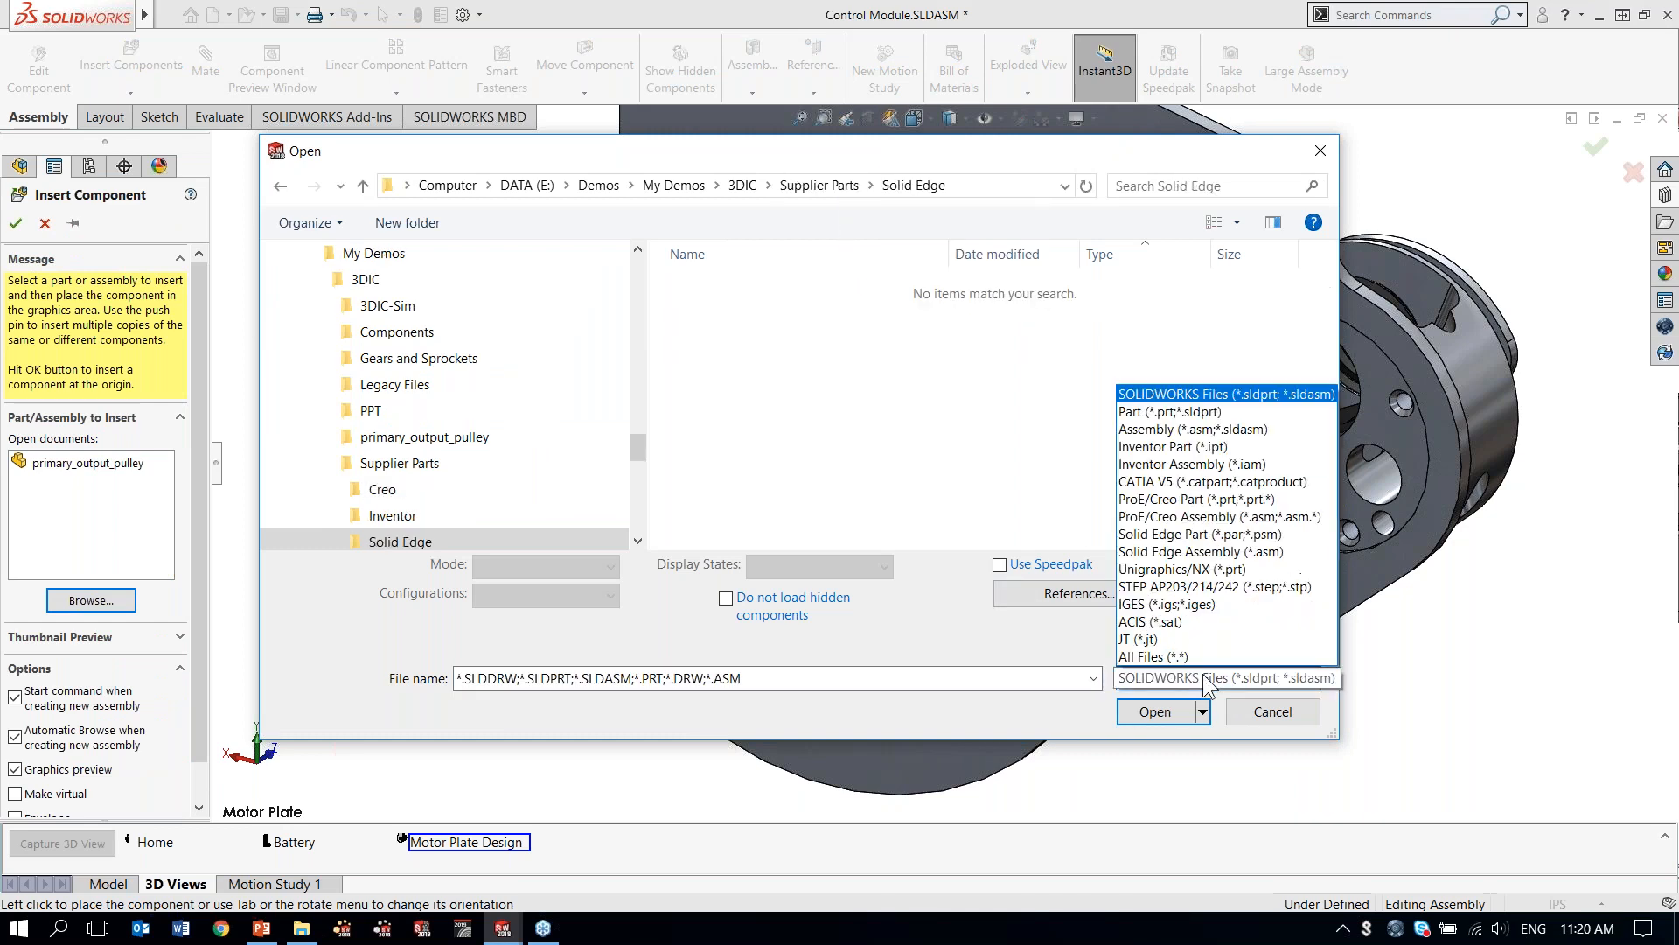
pyautogui.click(1223, 553)
pyautogui.click(758, 316)
pyautogui.click(1145, 735)
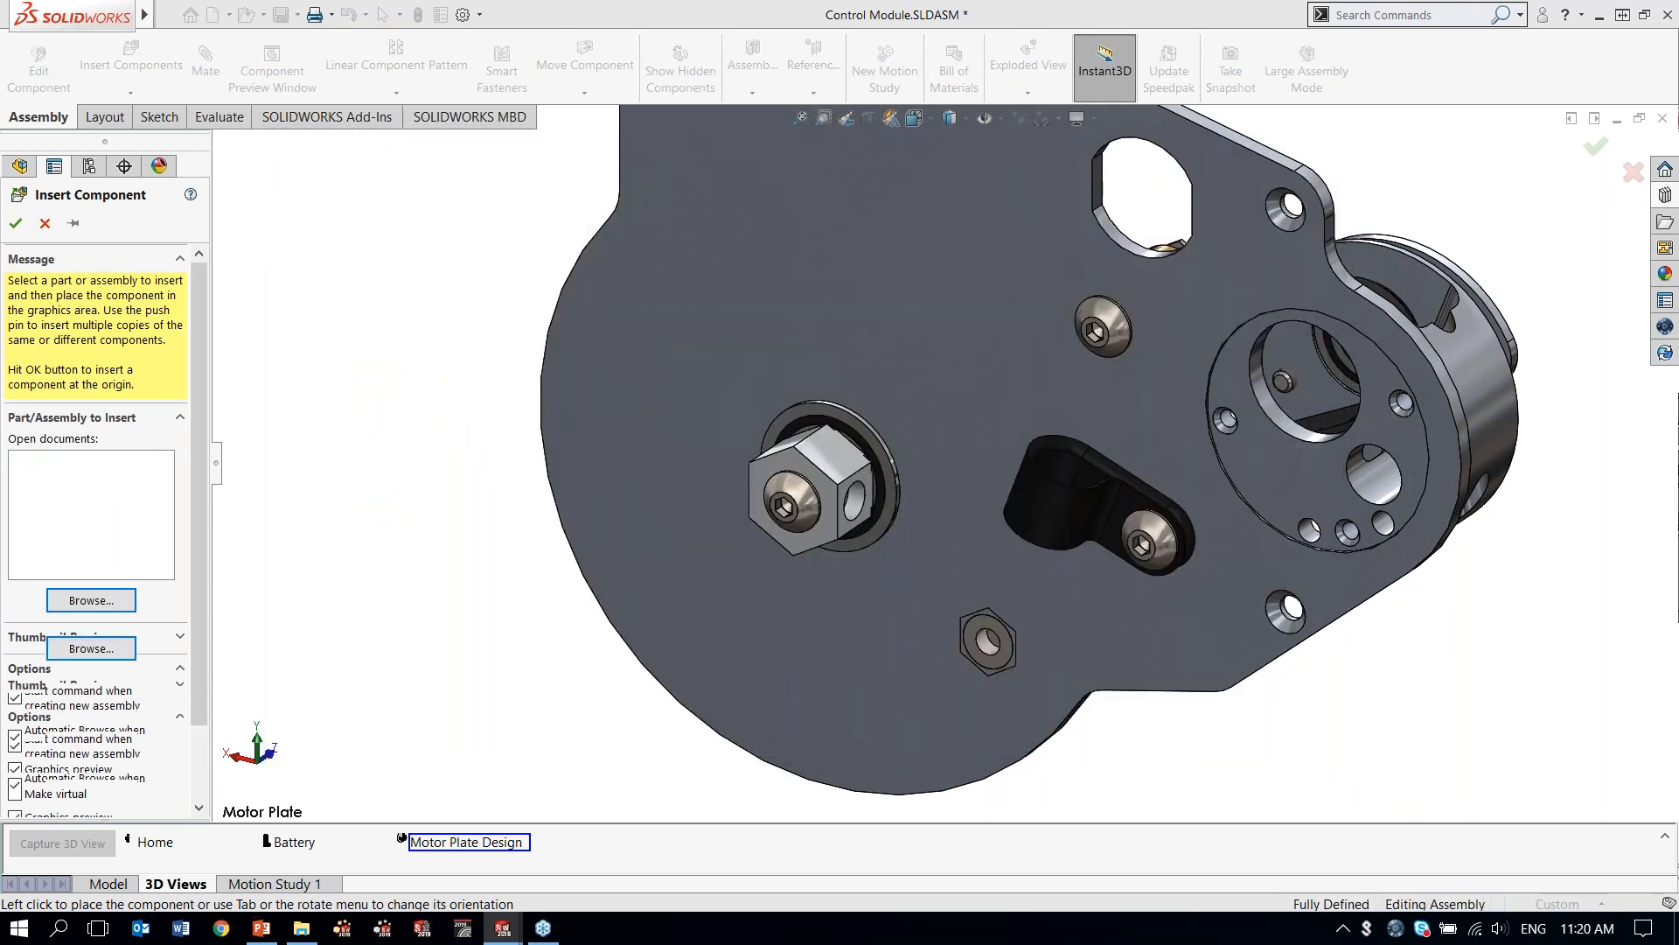
pyautogui.click(367, 434)
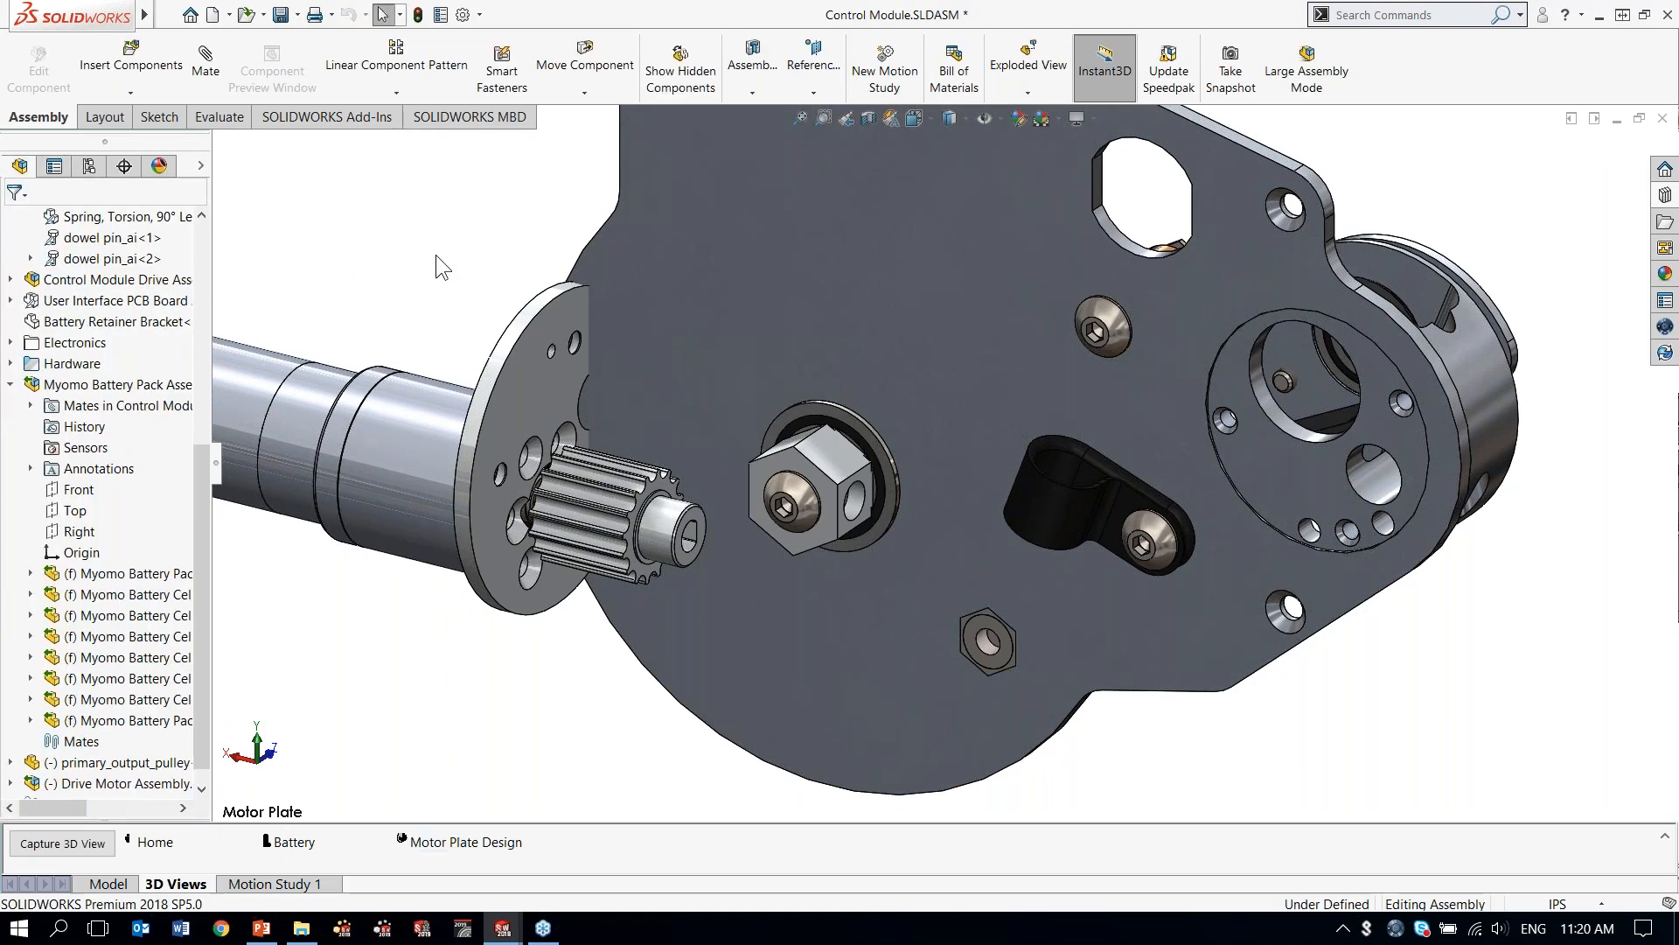
# Move the Drive Motor Assembly across the motor plate so its adapter plate sits at the drive motor input bracket.
pyautogui.scroll(1, 436, 255)
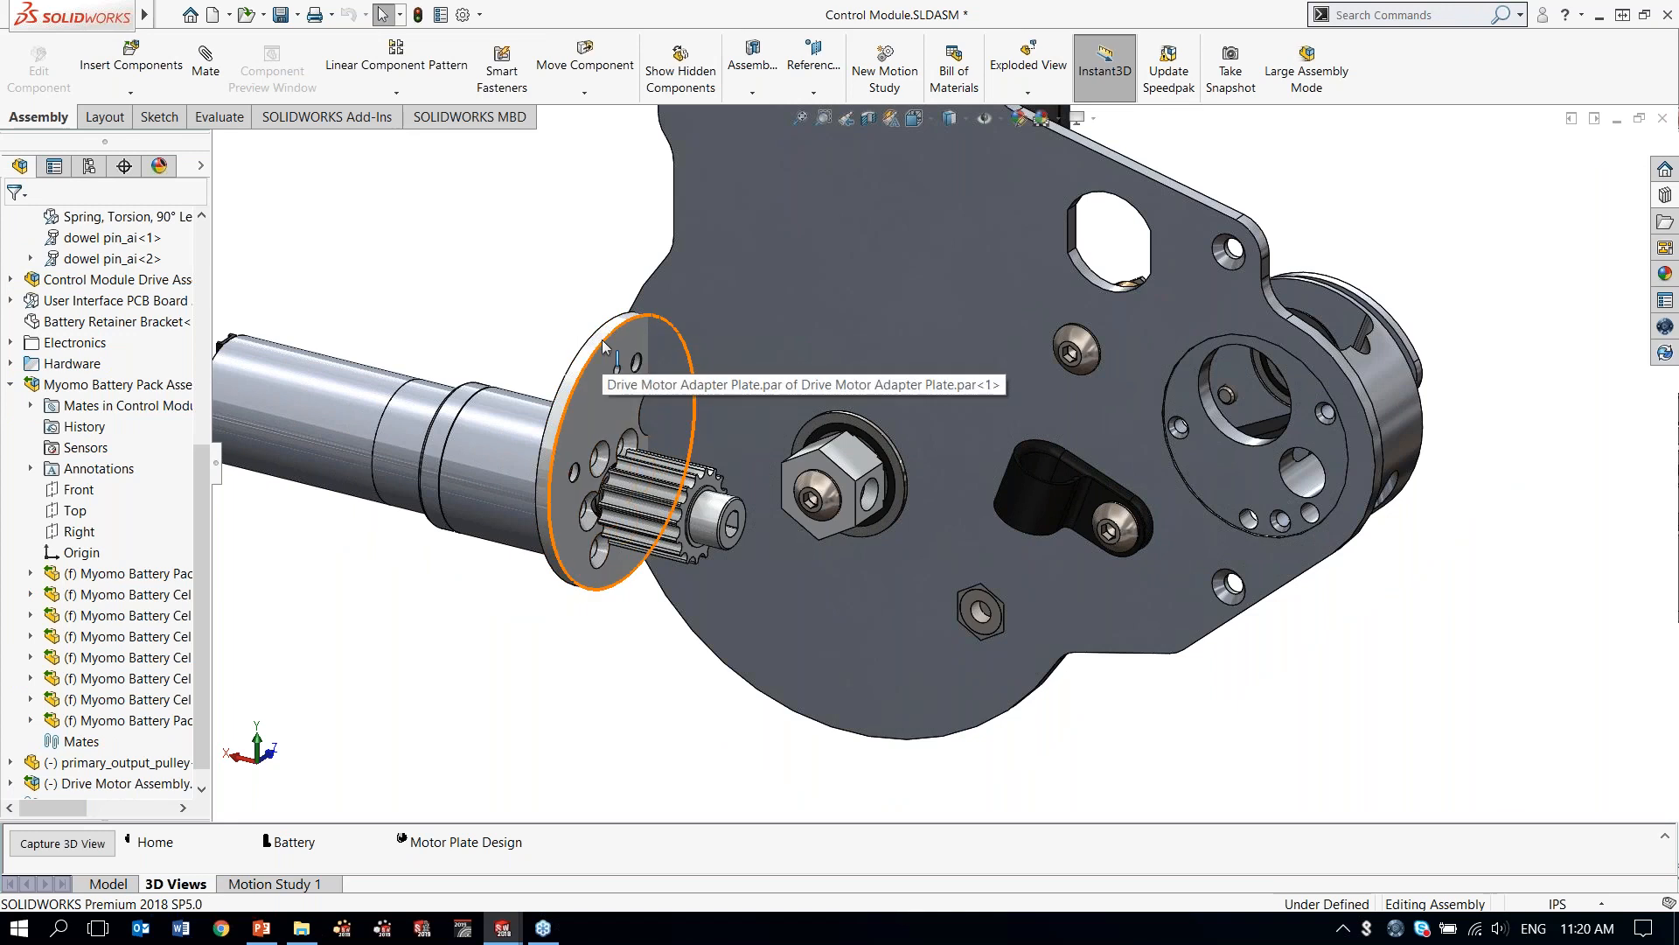
pyautogui.moveTo(604, 350); pyautogui.dragTo(1257, 326)
pyautogui.moveTo(1446, 389); pyautogui.dragTo(1414, 389, button='middle')
pyautogui.keyDown('ctrl'); pyautogui.moveTo(1298, 410); pyautogui.dragTo(989, 510, button='middle'); pyautogui.keyUp('ctrl')
pyautogui.scroll(3, 989, 510)
pyautogui.scroll(-5, 988, 510)
# Mate the drive motor's front cylindrical face concentric with the primary drive belt's curved face inside the input bracket.
pyautogui.click(760, 369)
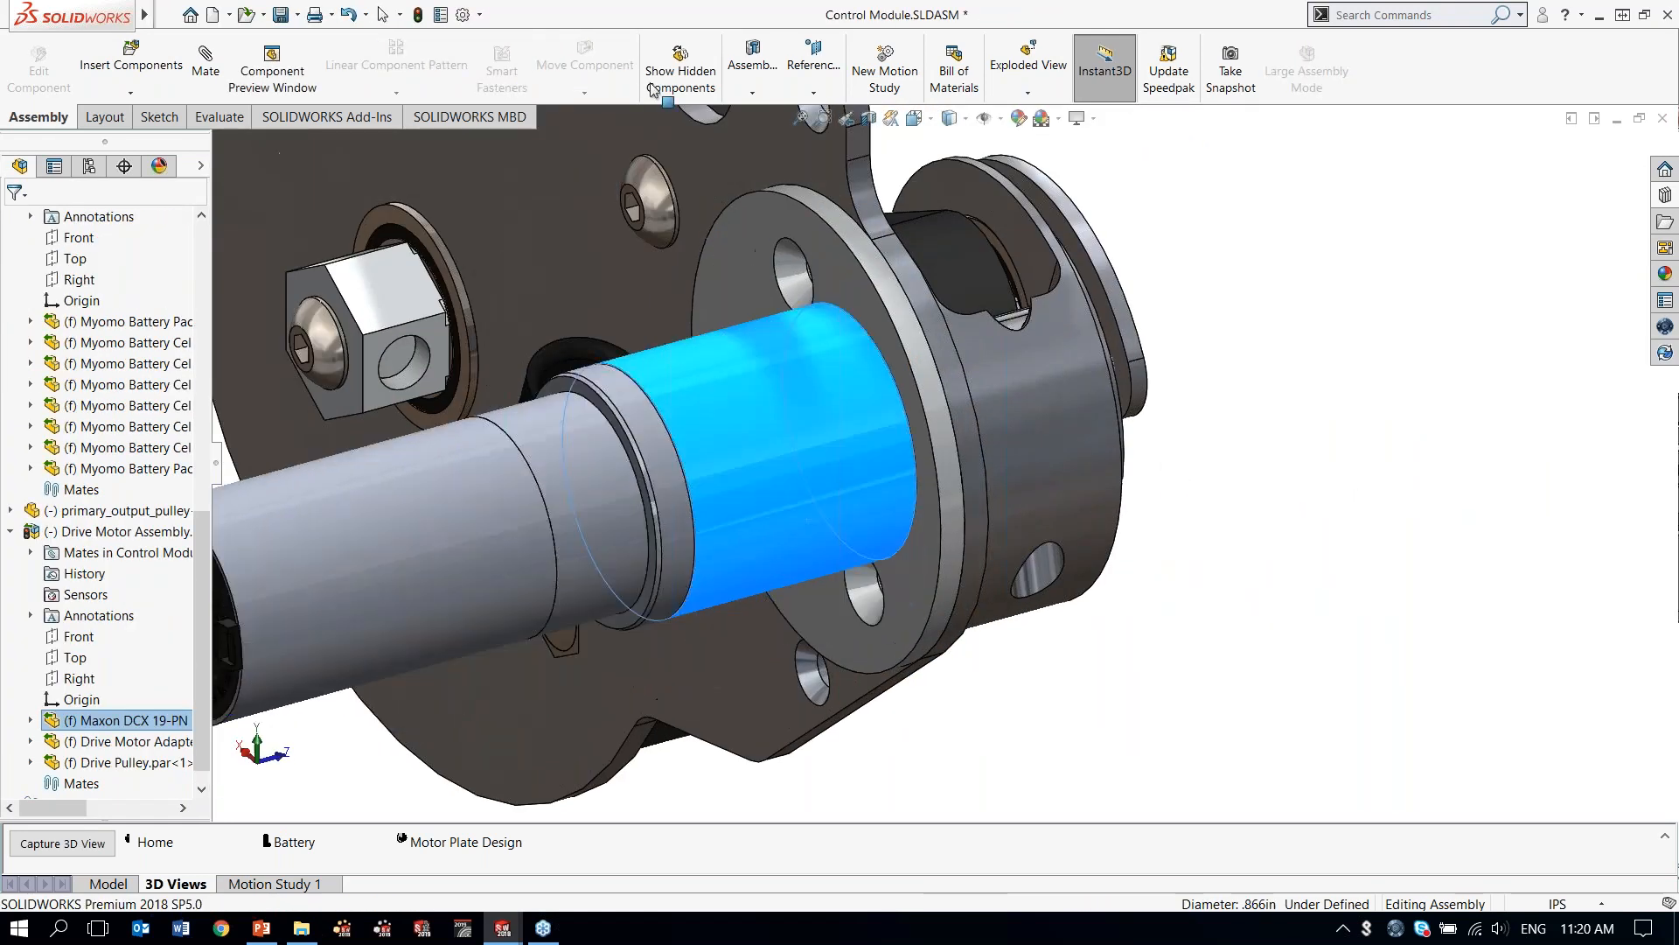
pyautogui.keyDown('ctrl'); pyautogui.click(983, 241); pyautogui.keyUp('ctrl')
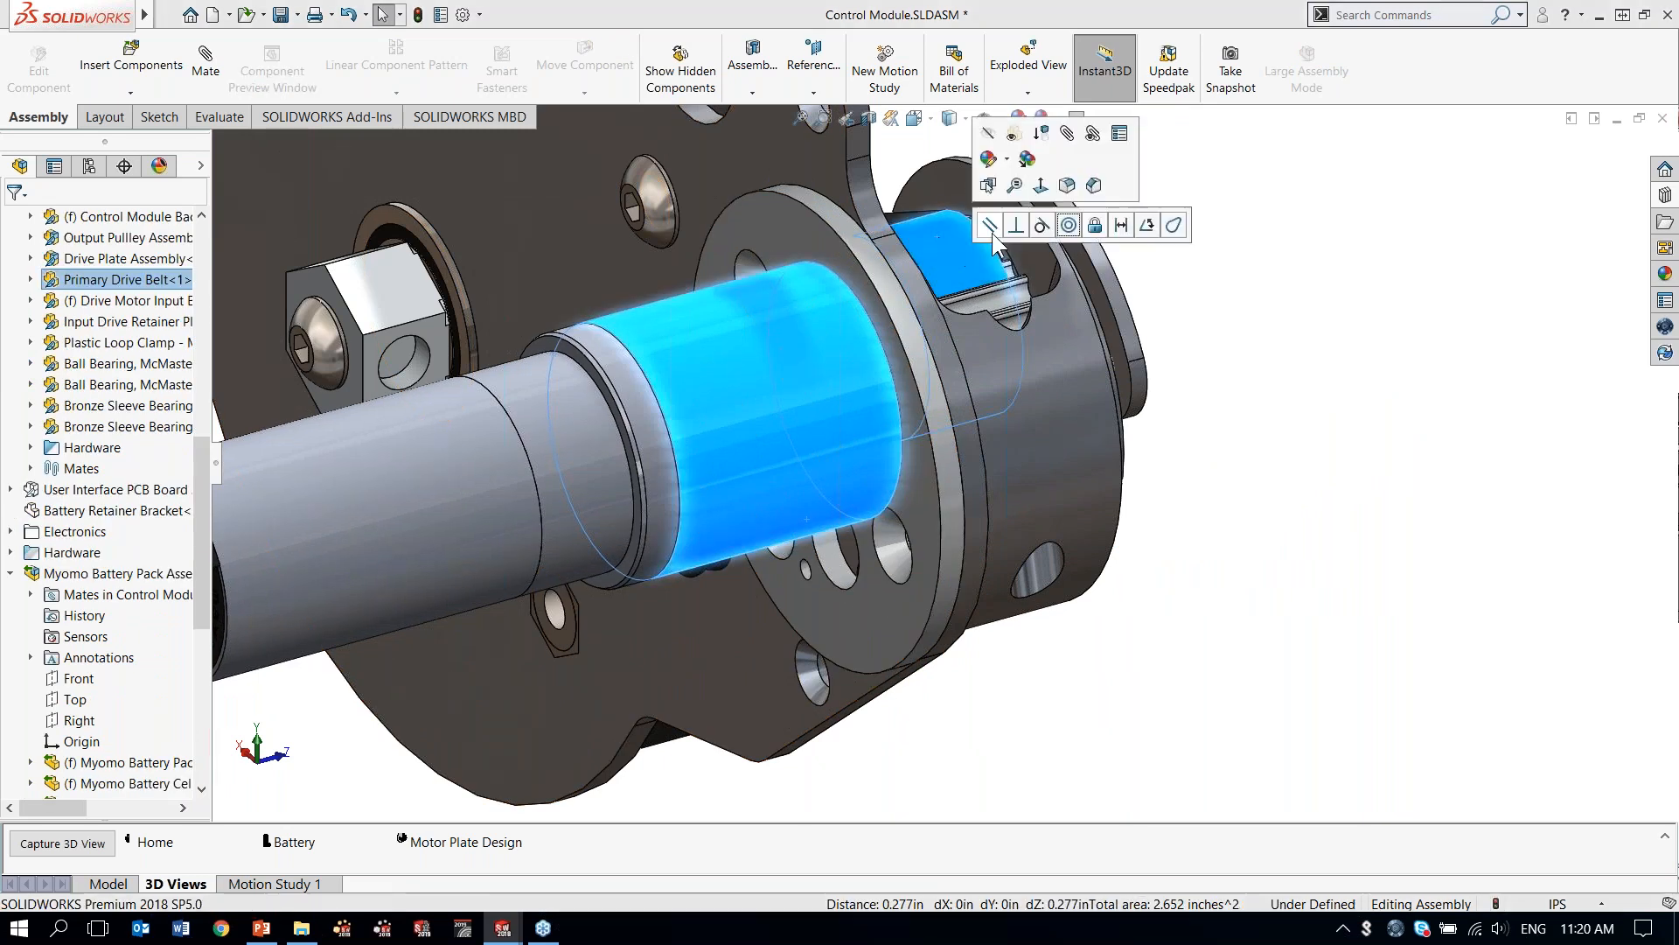
pyautogui.click(1069, 225)
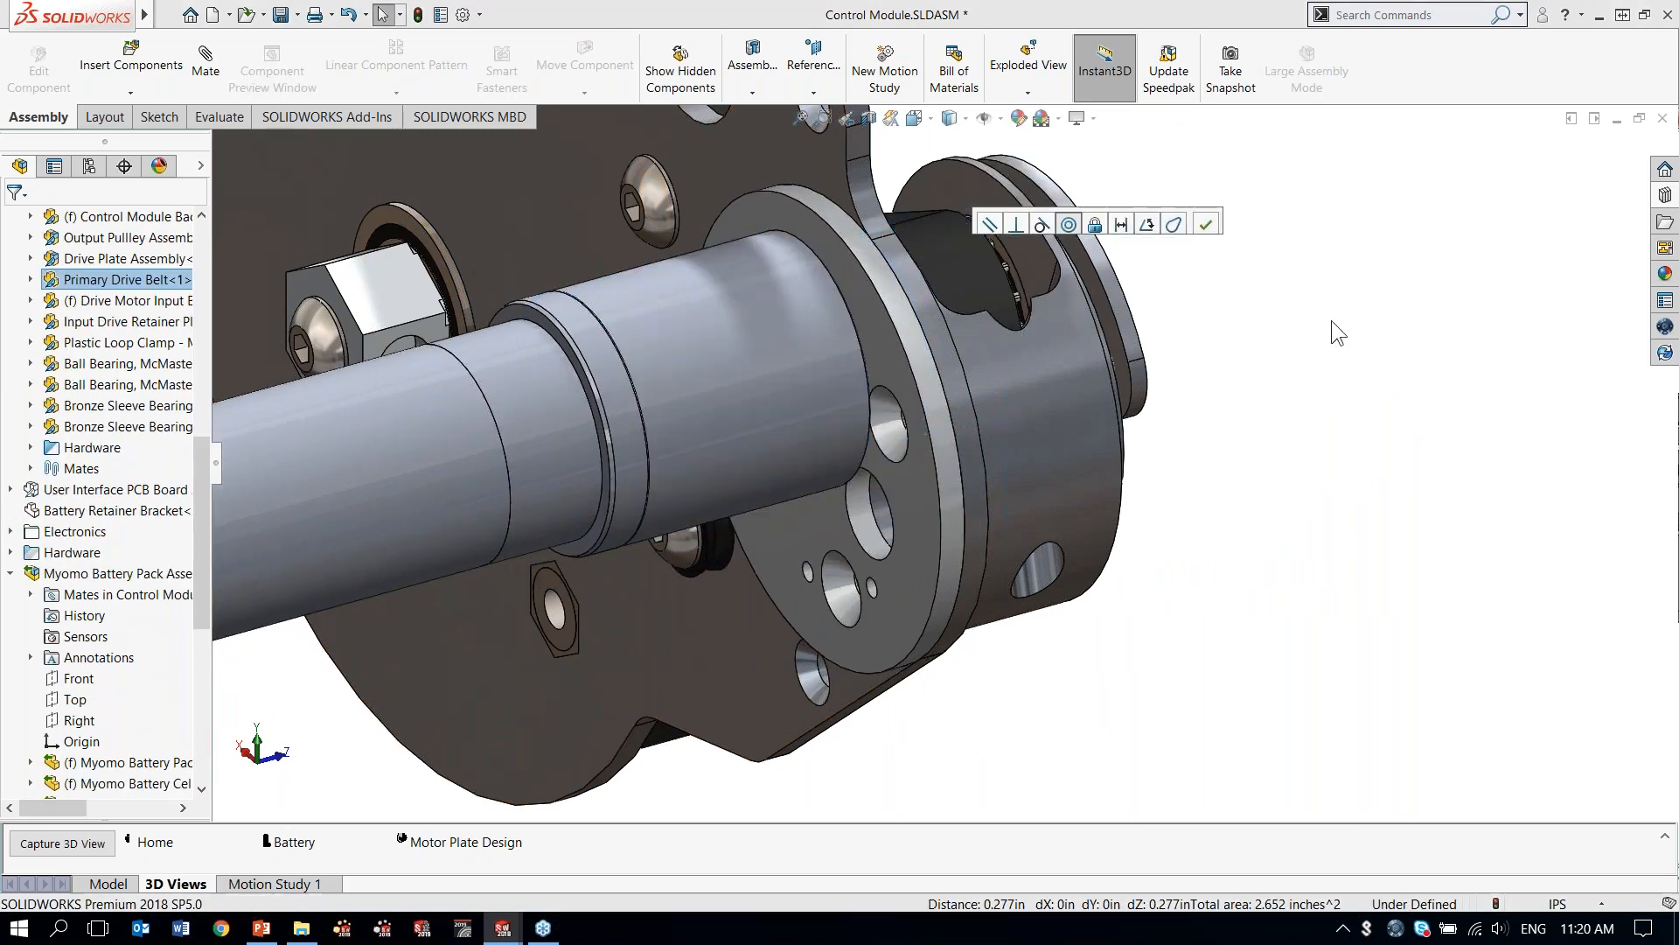
# Examine how the adapter plate's large hole lines up with the drive motor input bracket behind it.
pyautogui.moveTo(1153, 509); pyautogui.dragTo(1146, 341, button='middle')
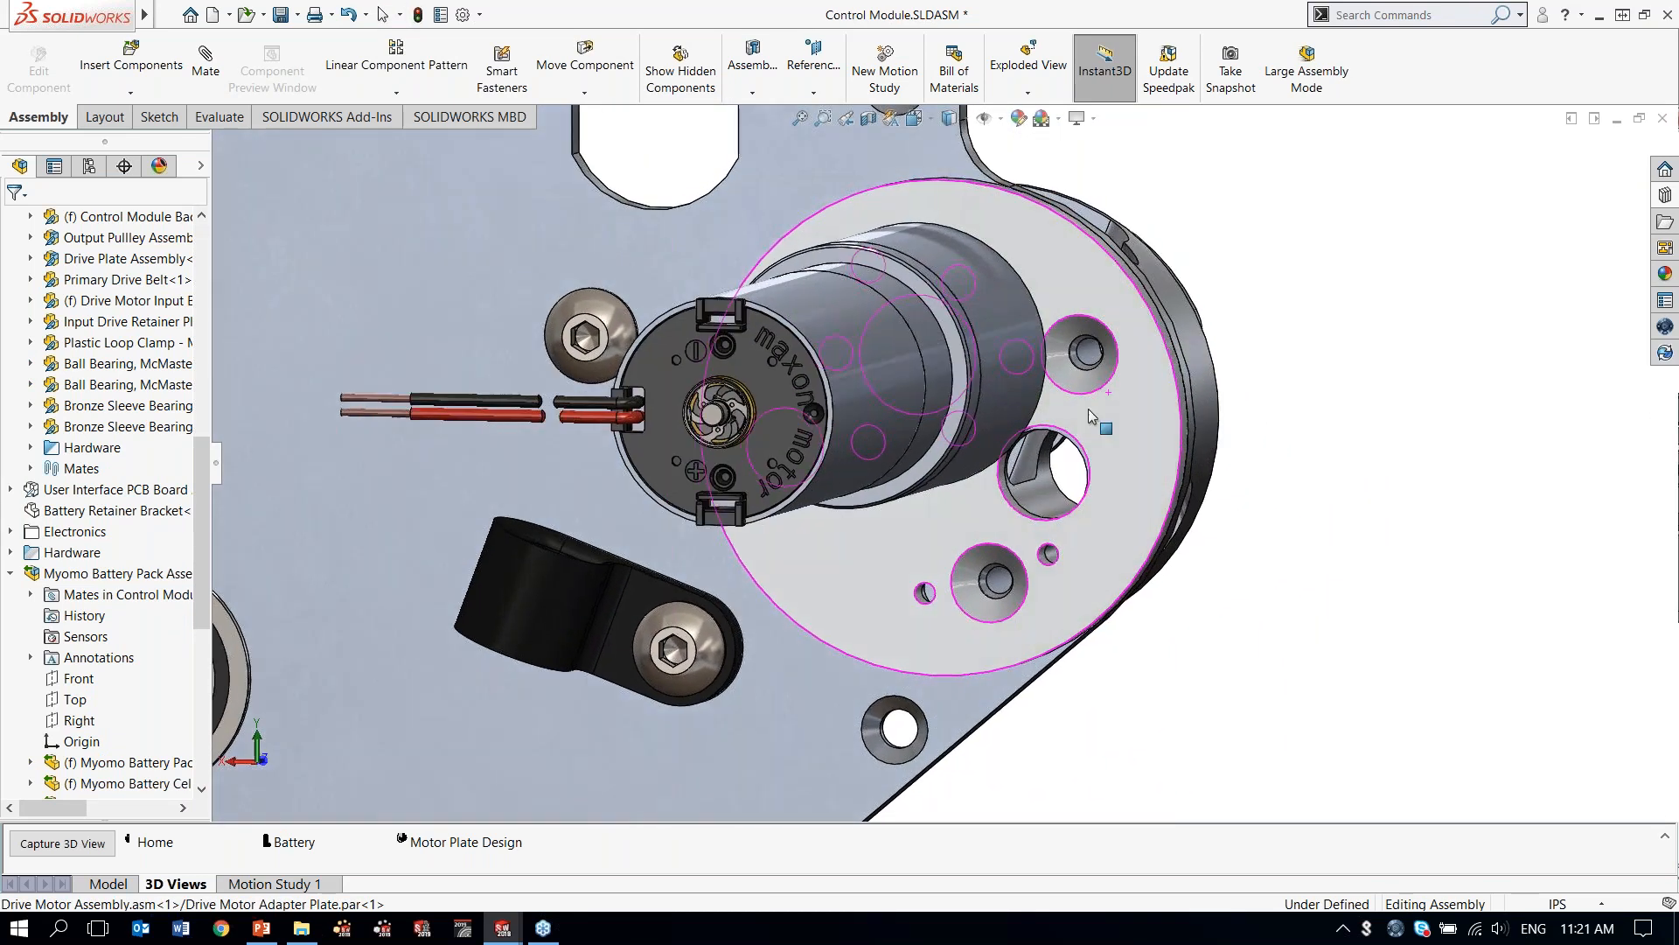
pyautogui.scroll(-8, 1092, 416)
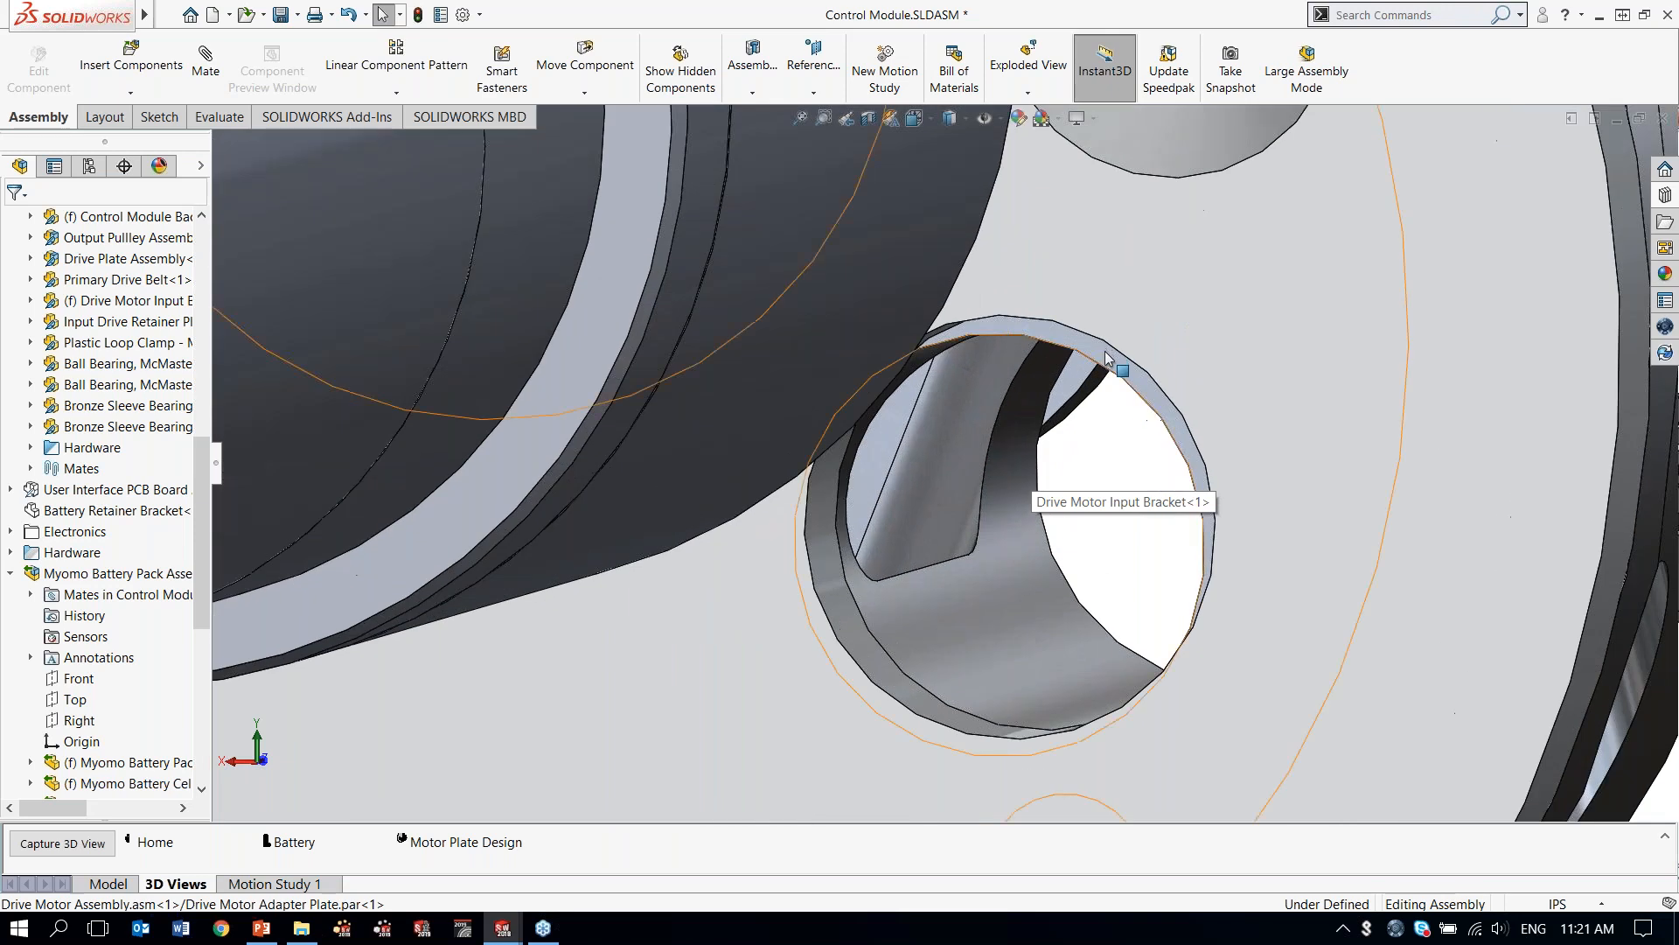
pyautogui.click(1107, 357)
pyautogui.moveTo(1196, 348)
pyautogui.mouseDown(button='middle')
pyautogui.moveTo(1210, 319)
pyautogui.moveTo(1198, 332)
pyautogui.mouseUp(button='middle')
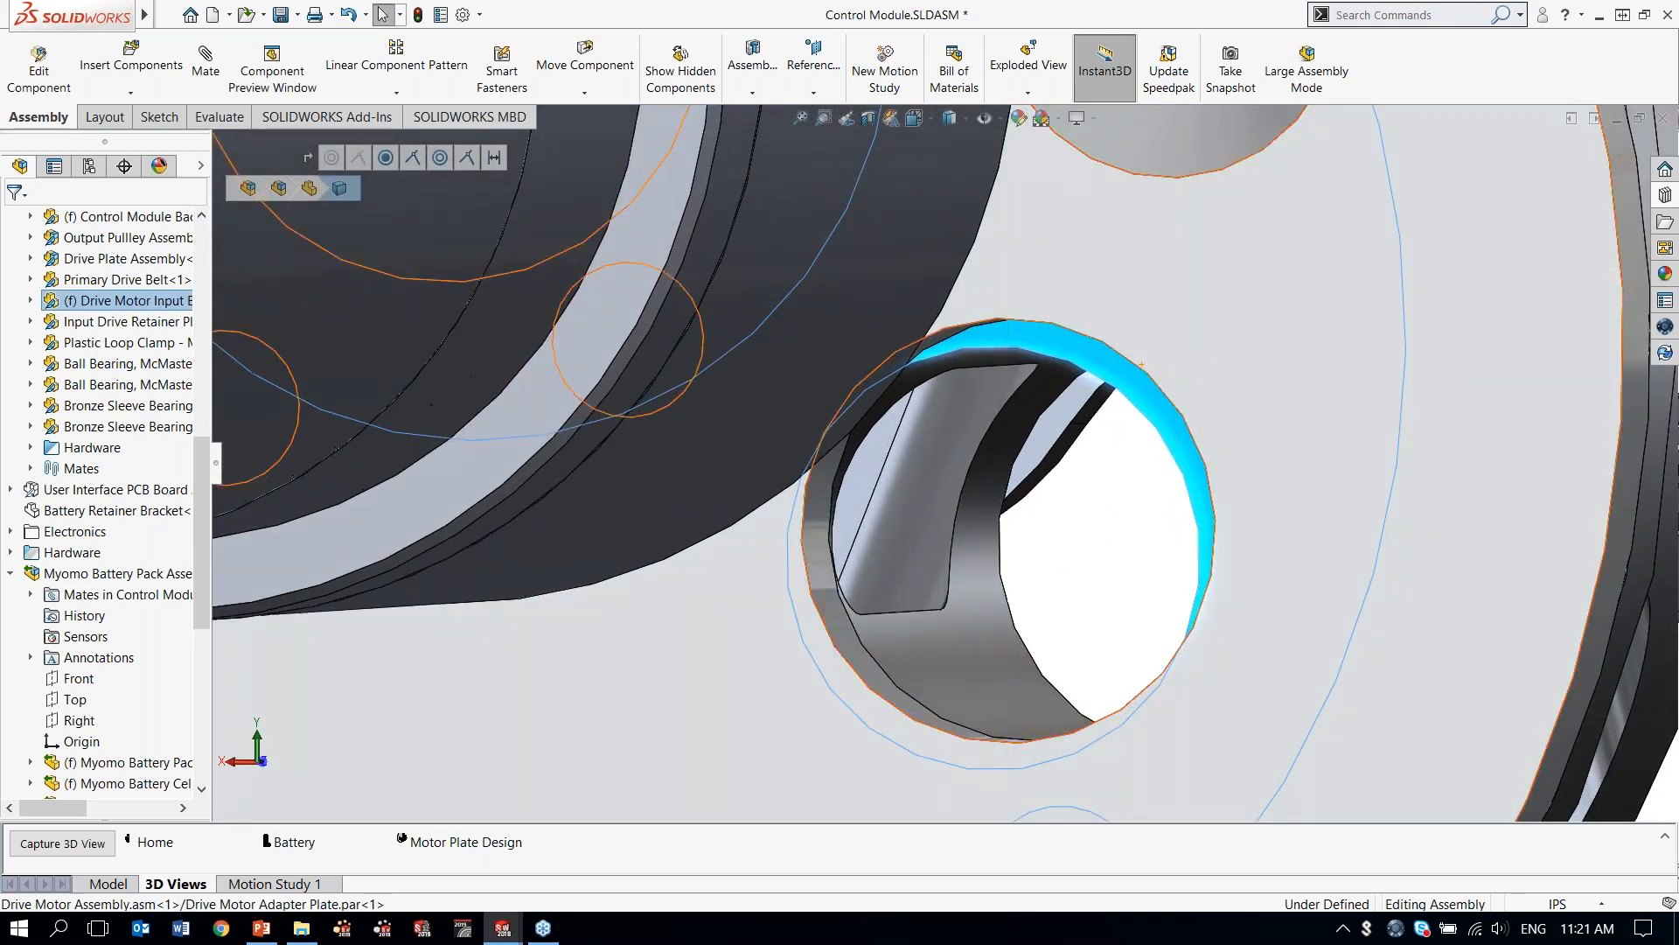
pyautogui.scroll(3, 1093, 393)
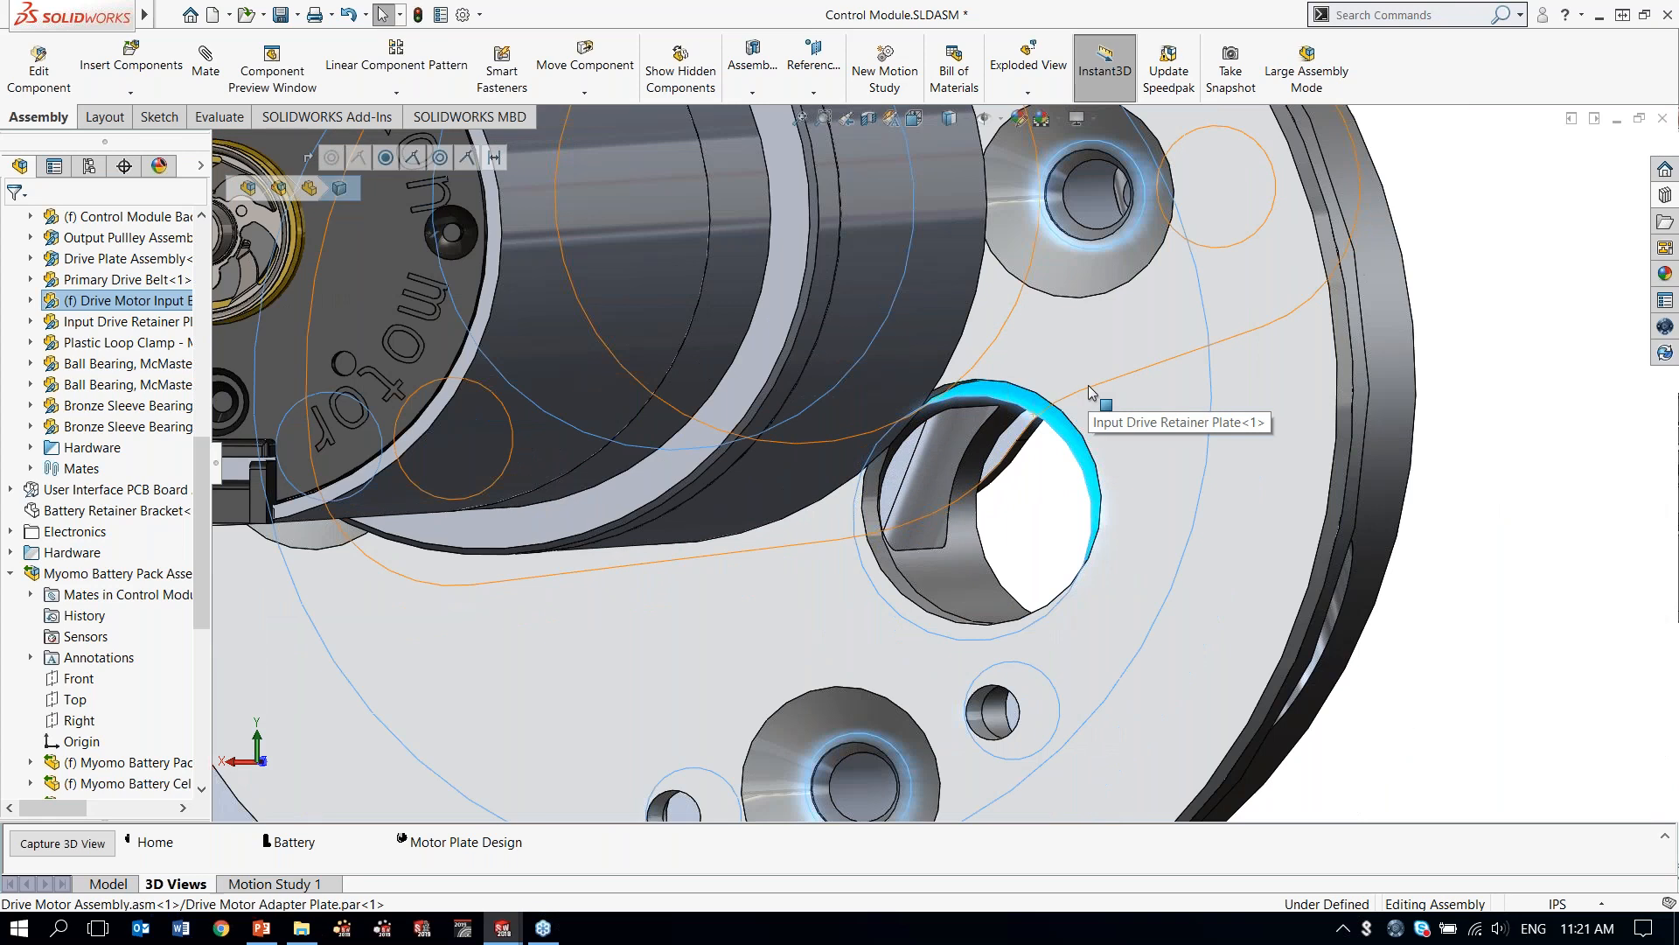
pyautogui.scroll(3, 1092, 393)
pyautogui.keyDown('ctrl'); pyautogui.moveTo(1097, 376); pyautogui.dragTo(1203, 378, button='middle'); pyautogui.keyUp('ctrl')
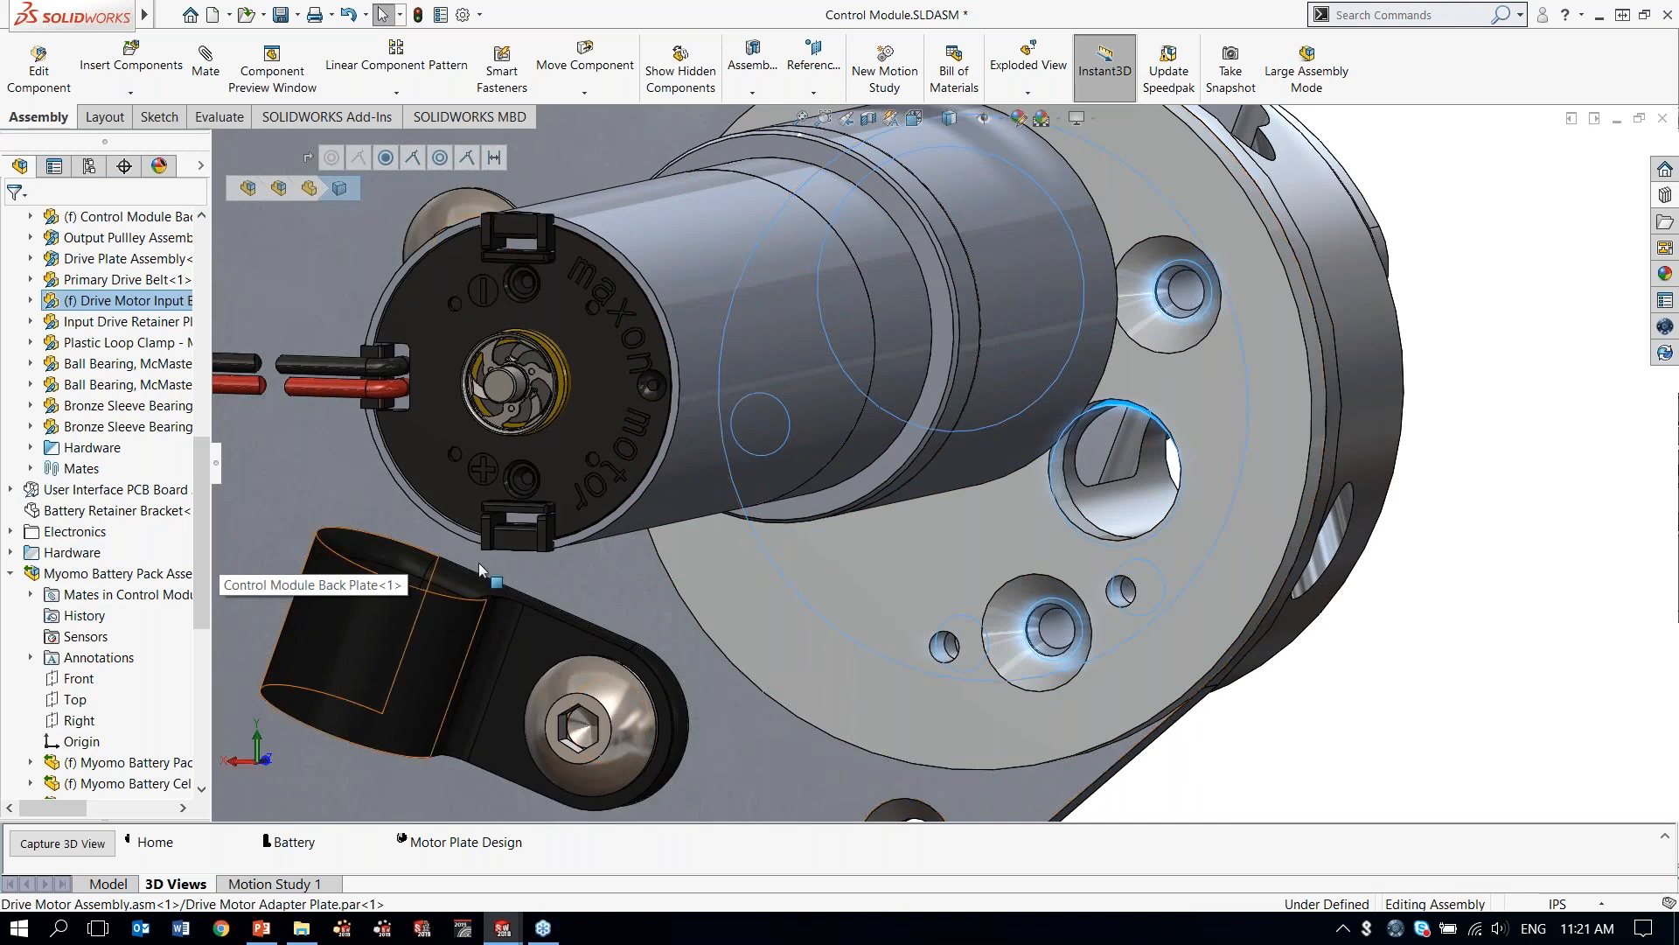
pyautogui.click(1259, 770)
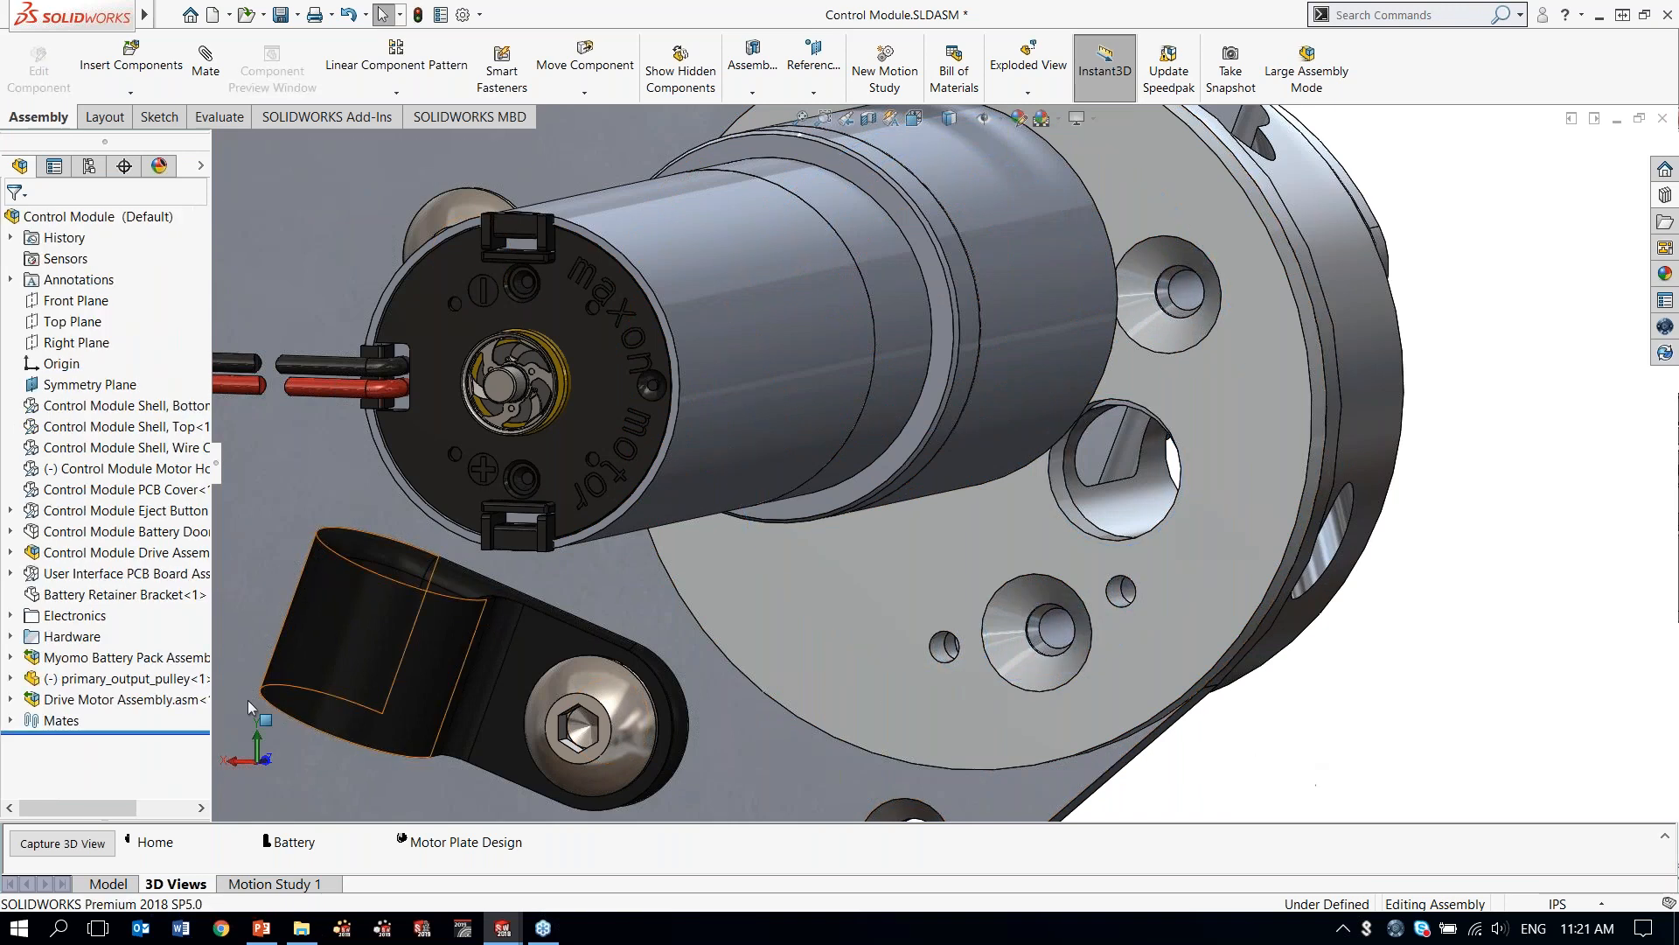
# Break the Drive Motor Assembly's link to its original CAD model.
pyautogui.rightClick(119, 699)
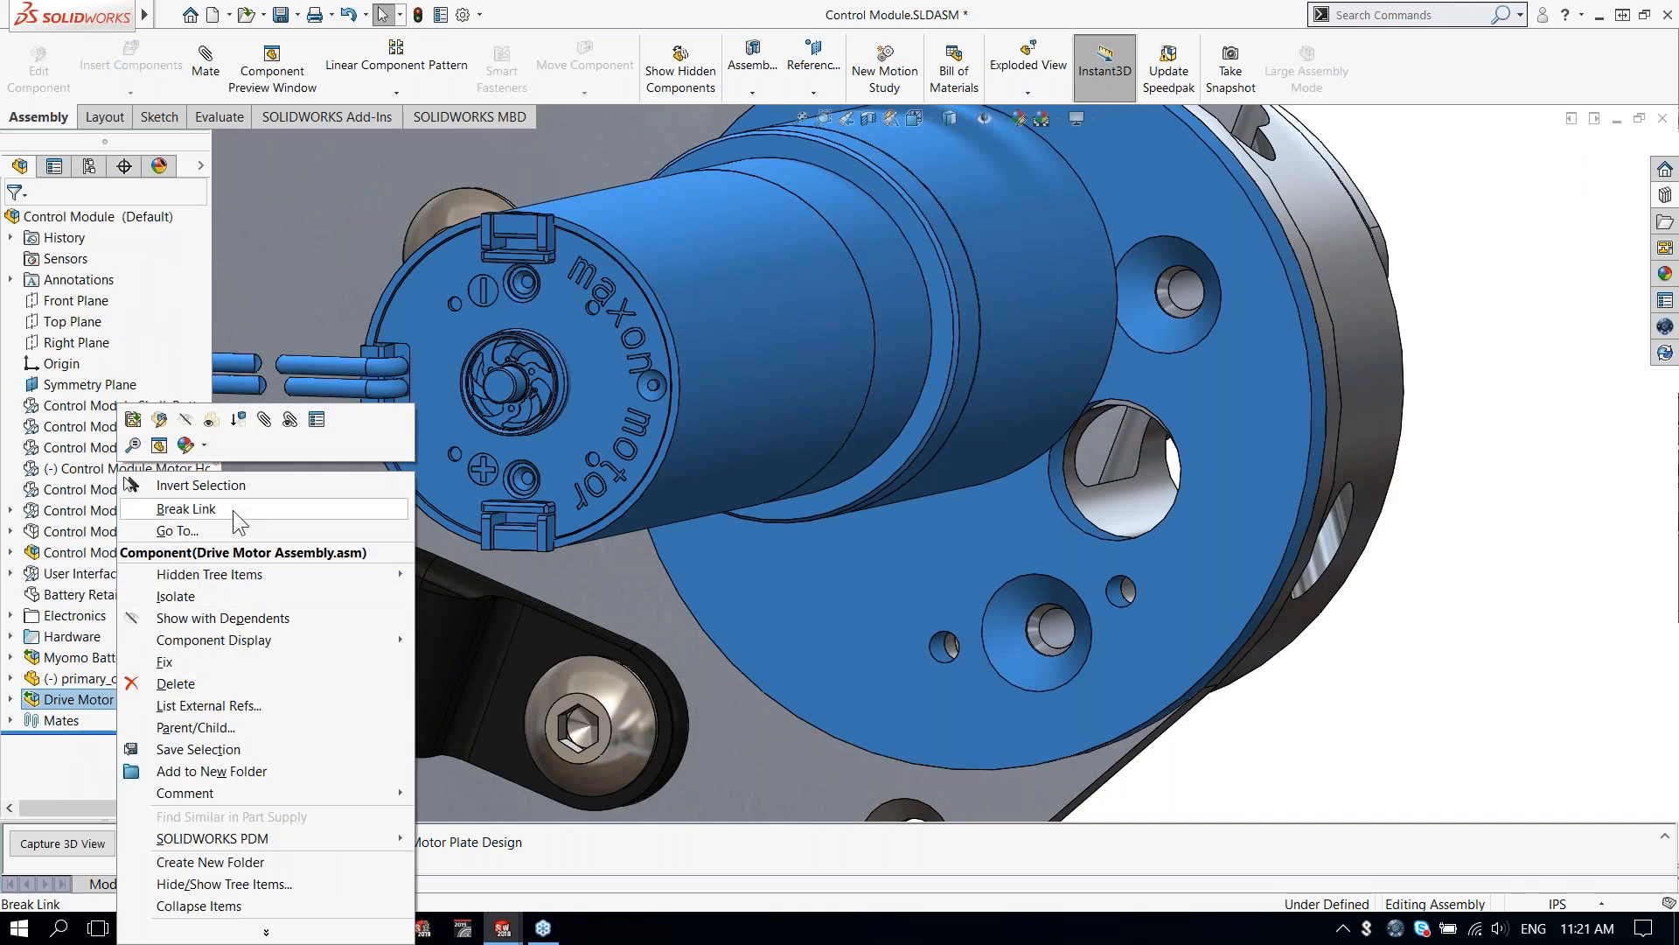
pyautogui.click(232, 510)
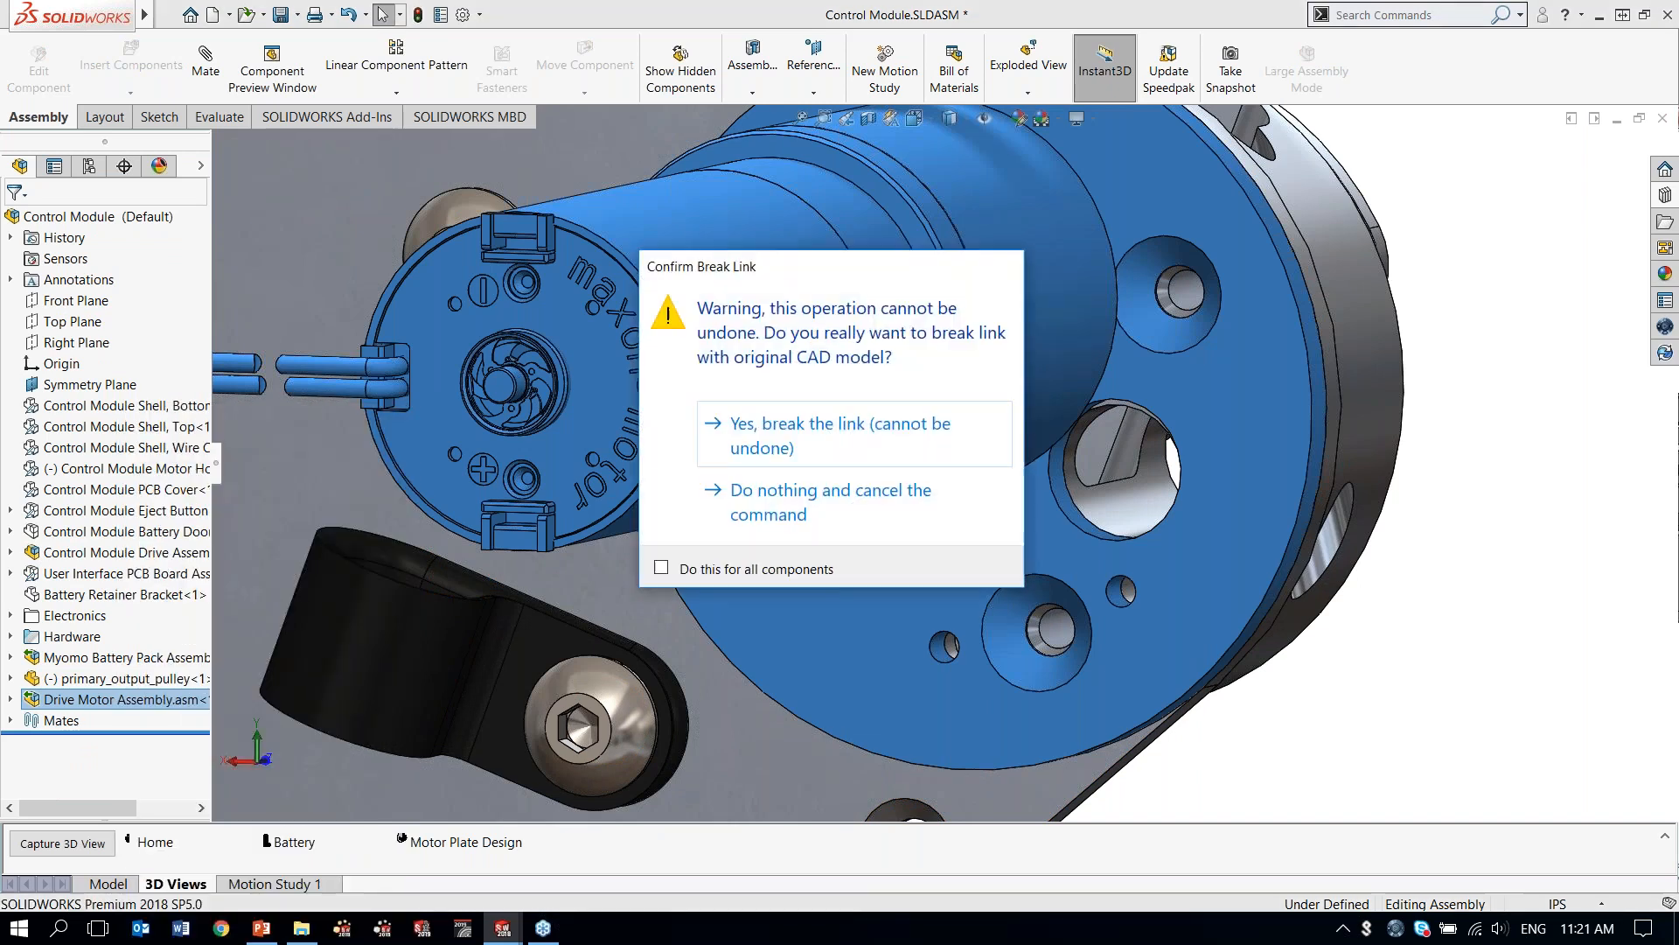
pyautogui.click(829, 428)
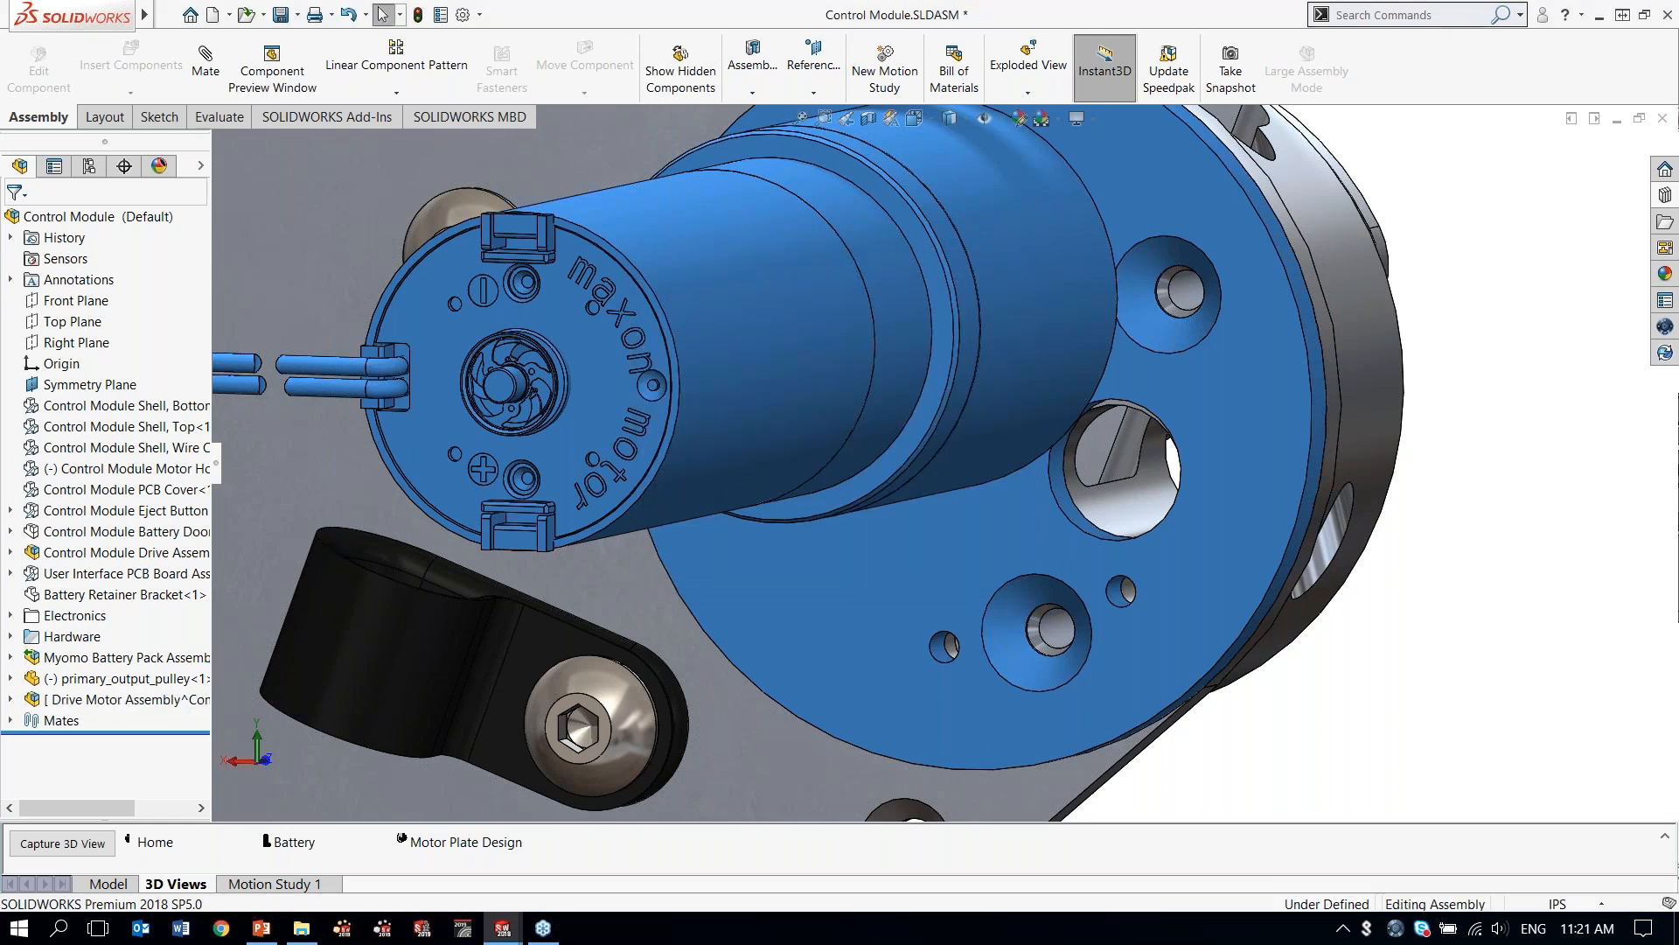
# Open the Drive Motor Assembly in its own window and highlight its Maxon motor and drive pulley.
pyautogui.click(155, 701)
pyautogui.click(180, 646)
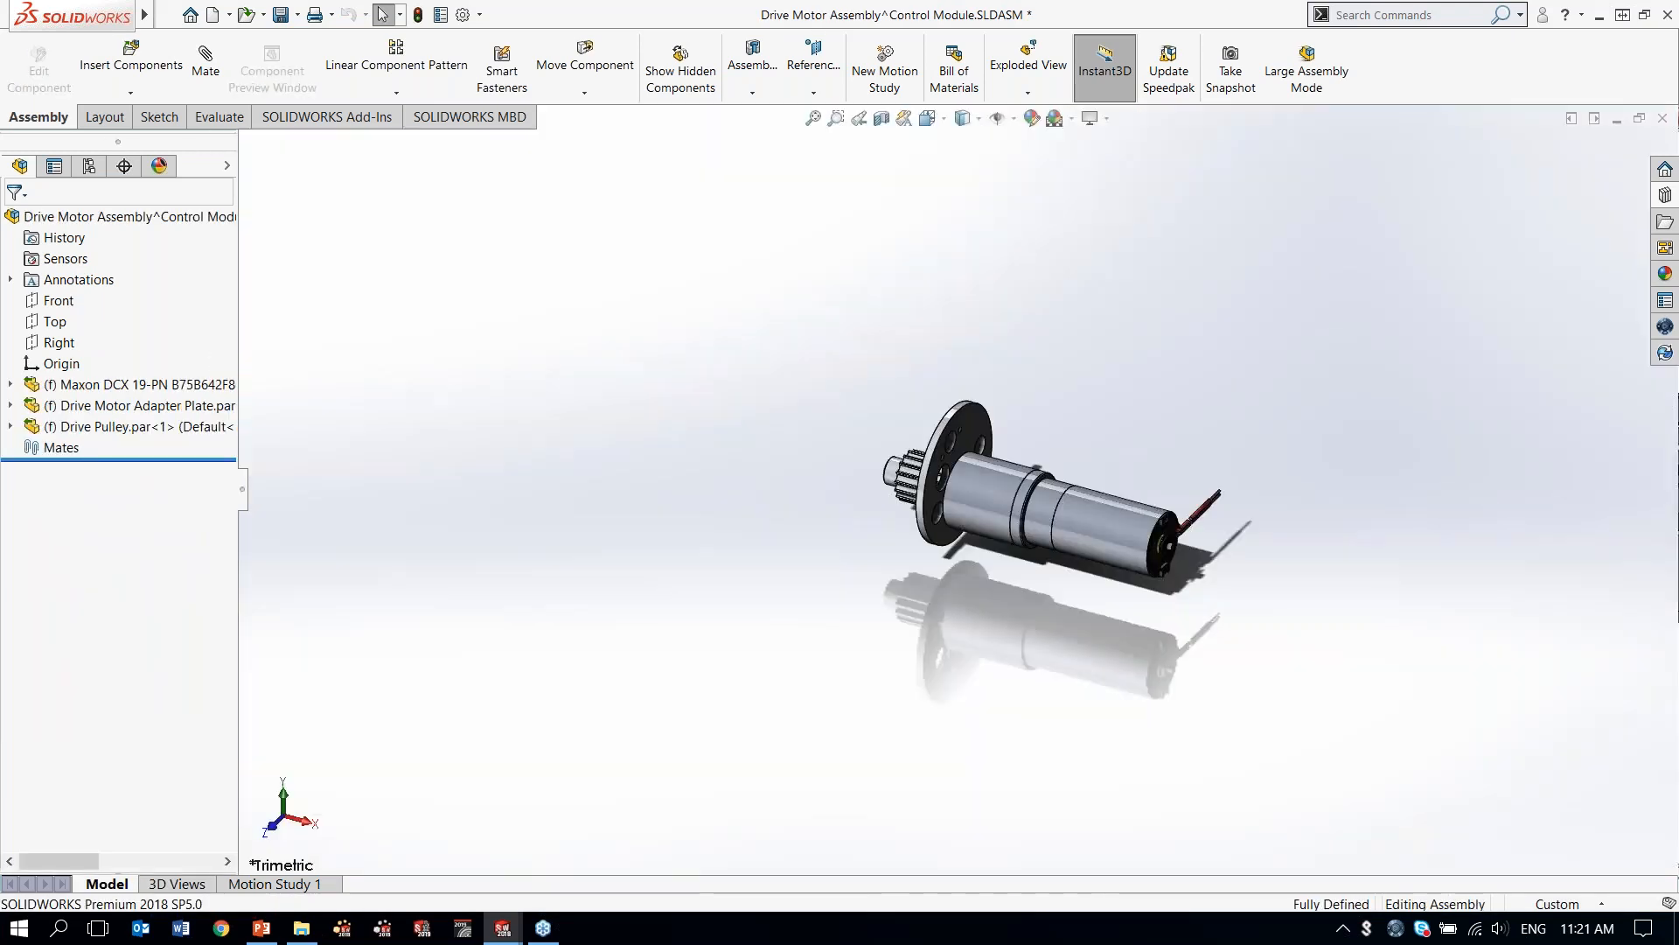
pyautogui.moveTo(988, 399); pyautogui.dragTo(1136, 323, button='middle')
pyautogui.click(140, 383)
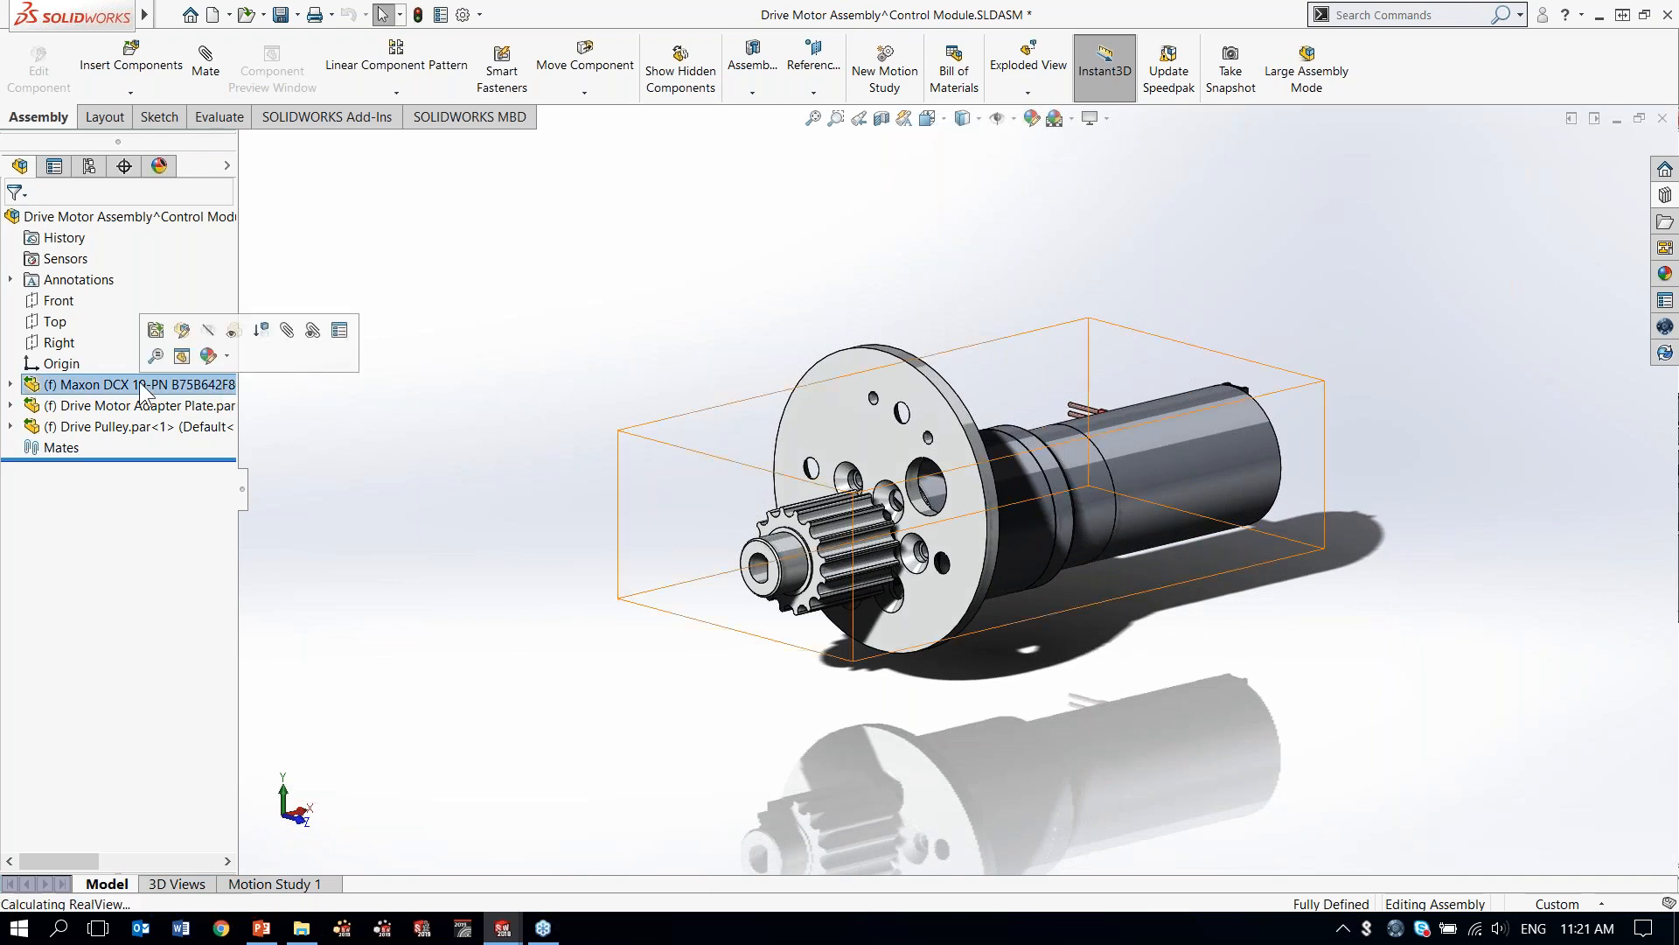
pyautogui.click(135, 428)
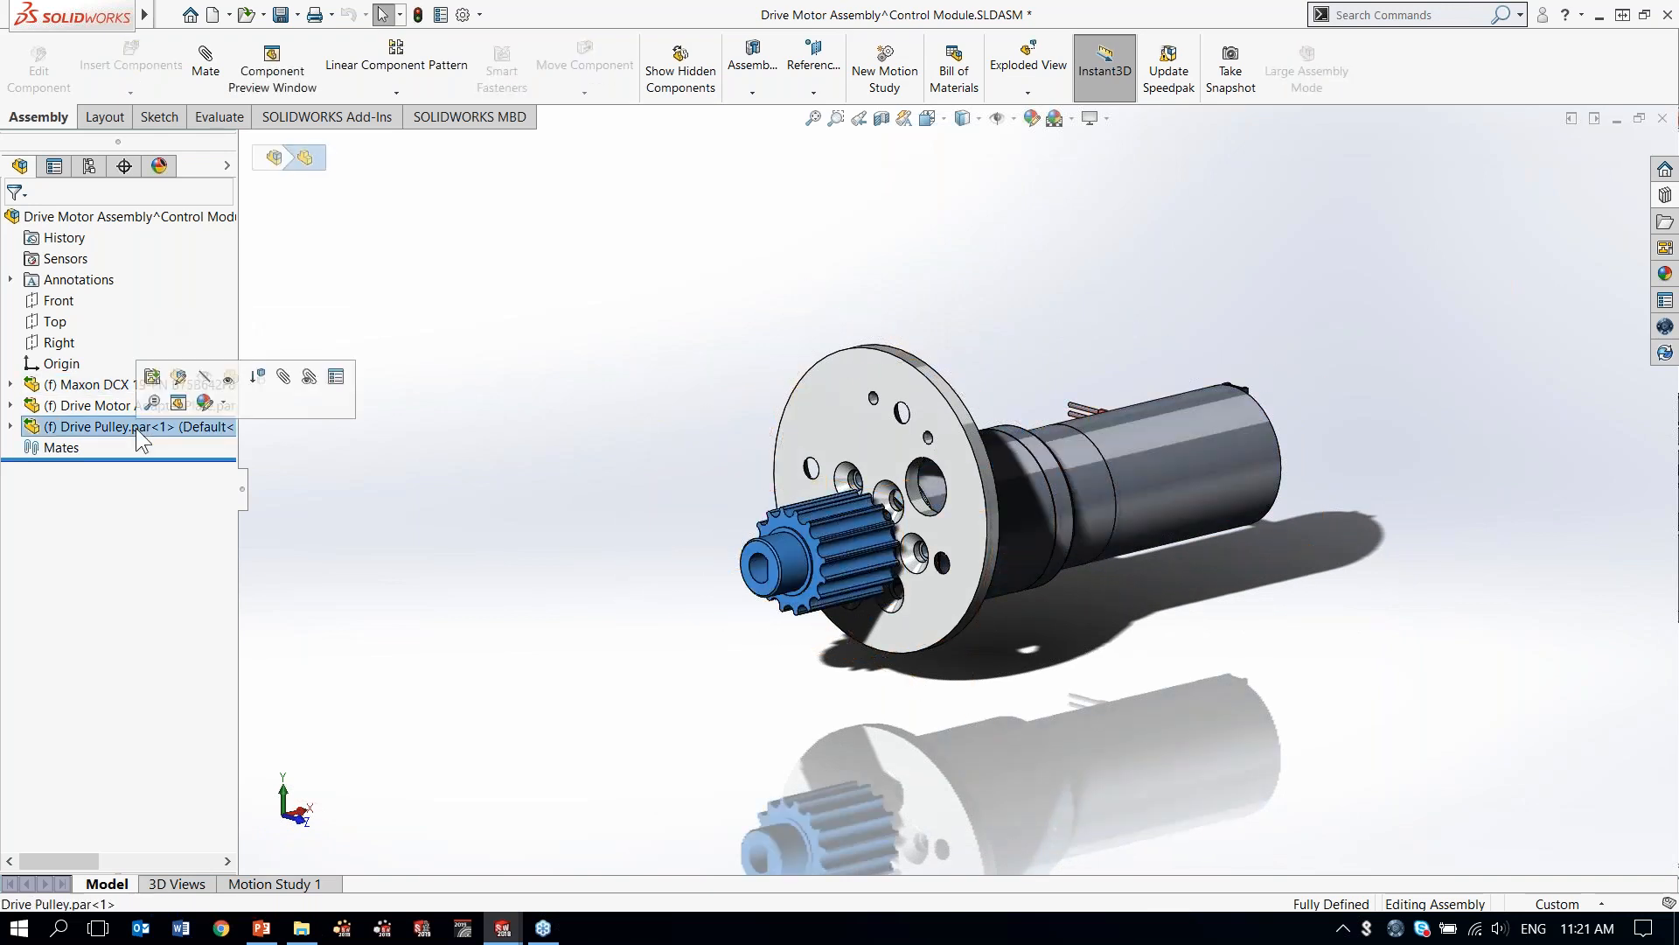
# Break the Drive Motor Adapter Plate's link to its original CAD model and select the plate.
pyautogui.click(98, 407)
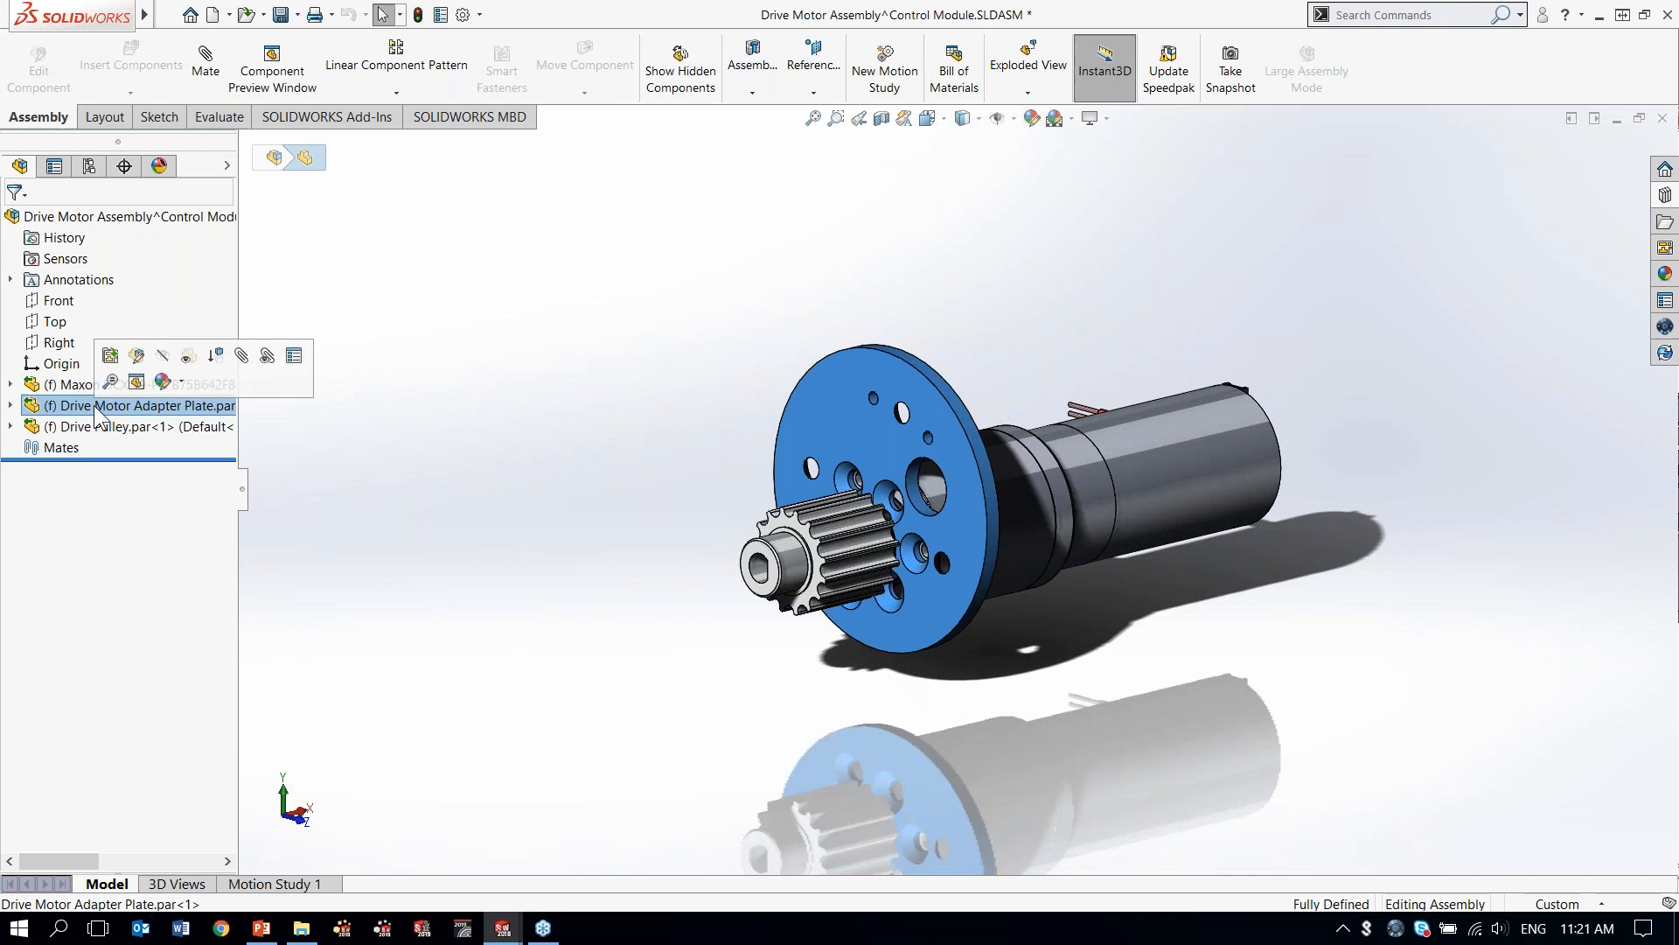
pyautogui.rightClick(95, 406)
pyautogui.click(176, 446)
pyautogui.click(819, 455)
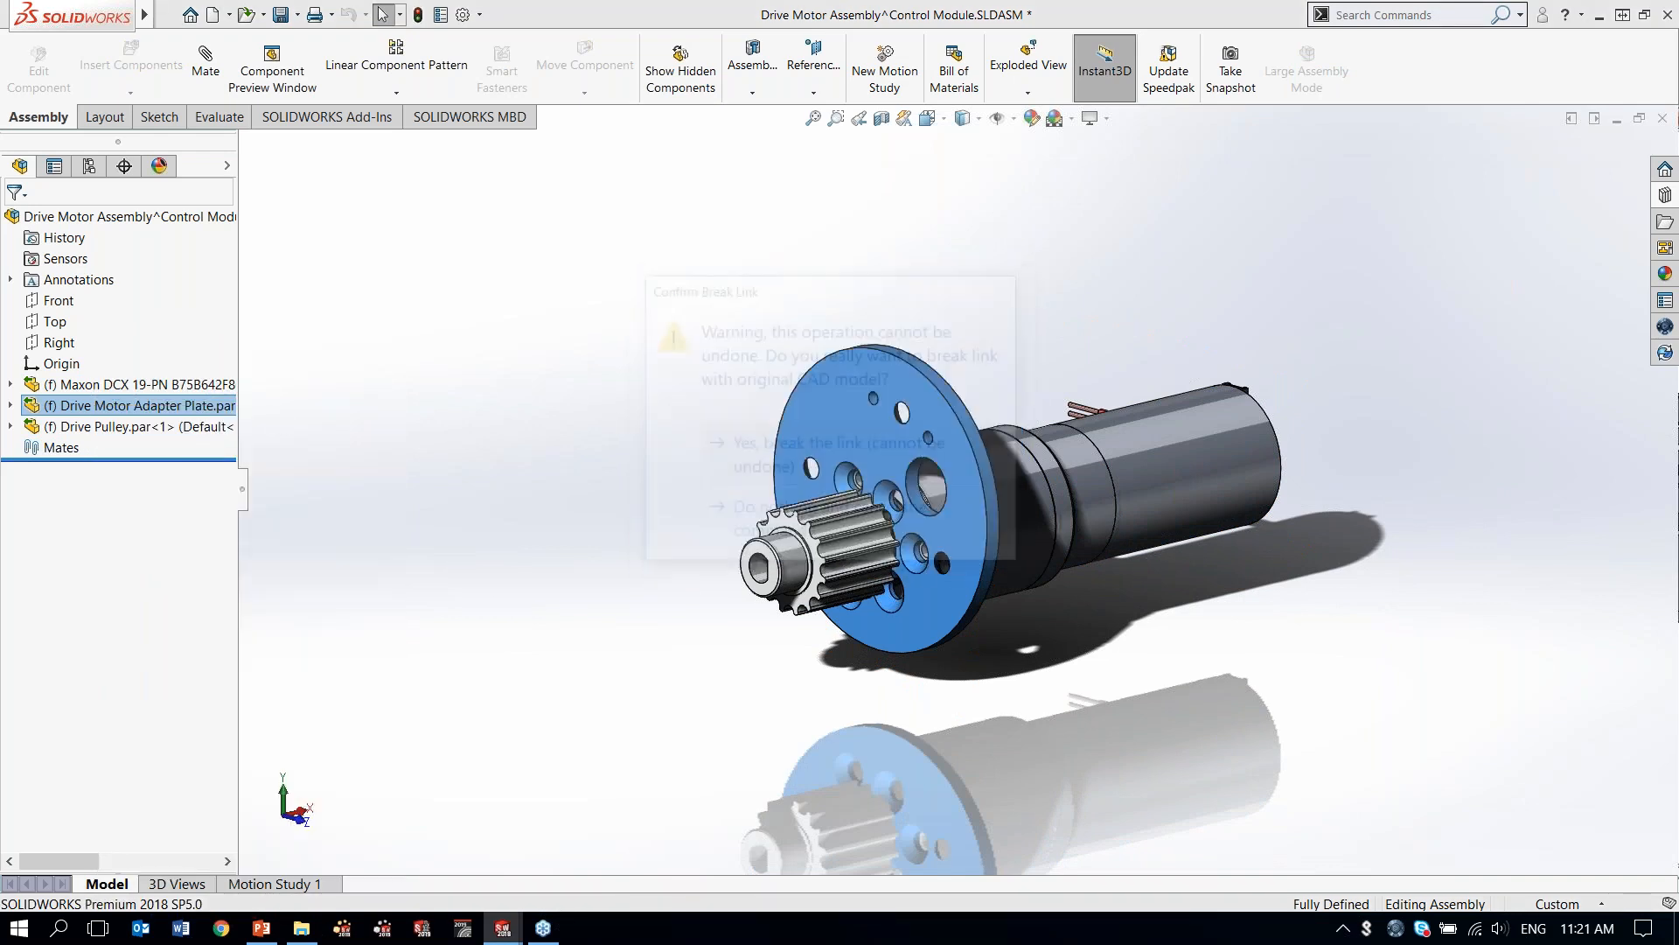
pyautogui.click(167, 406)
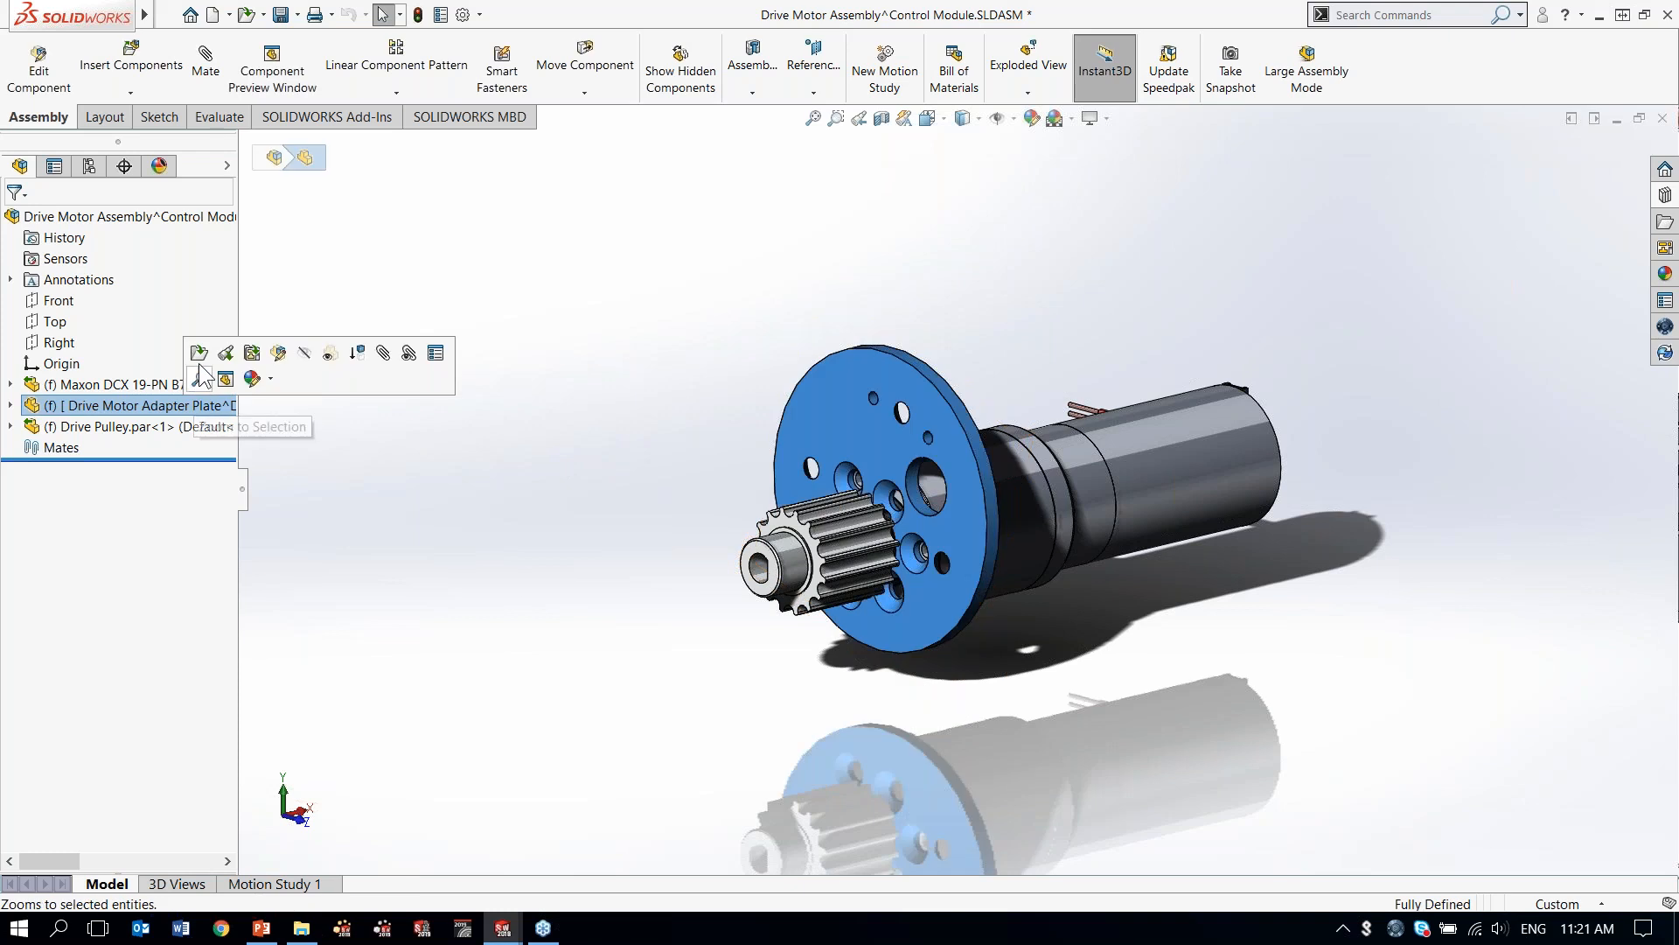
# Open the Drive Motor Adapter Plate in its own window and break its imported .par feature's link to the original file.
pyautogui.click(201, 355)
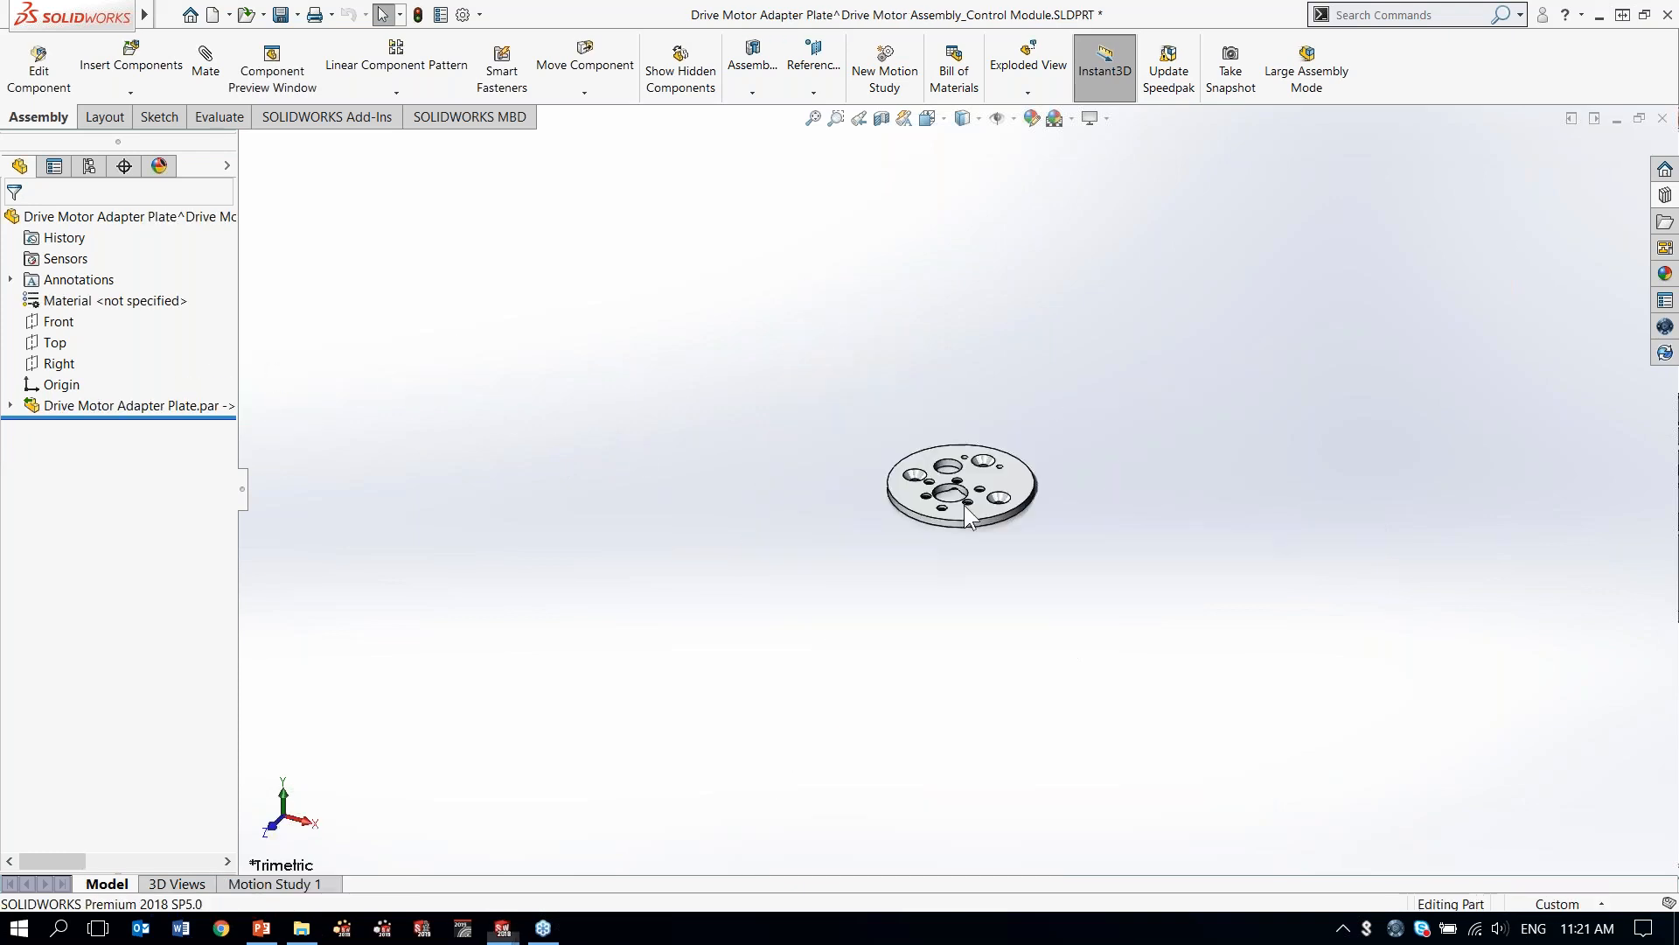
pyautogui.press('f')
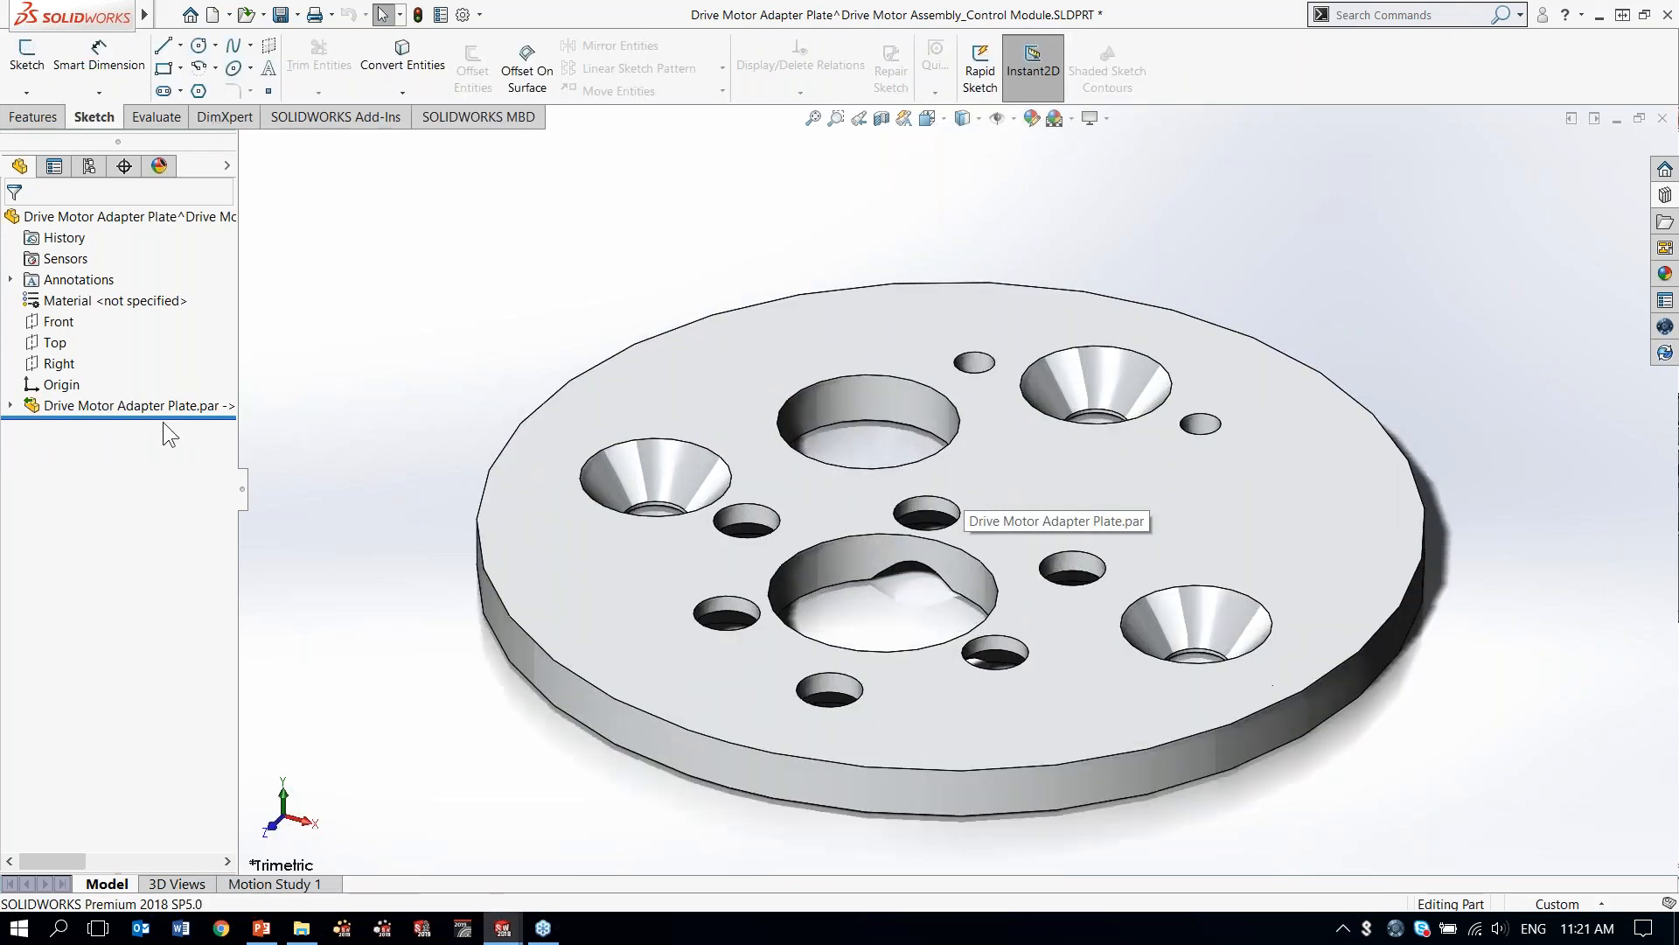
pyautogui.click(136, 408)
pyautogui.rightClick(138, 411)
pyautogui.click(177, 424)
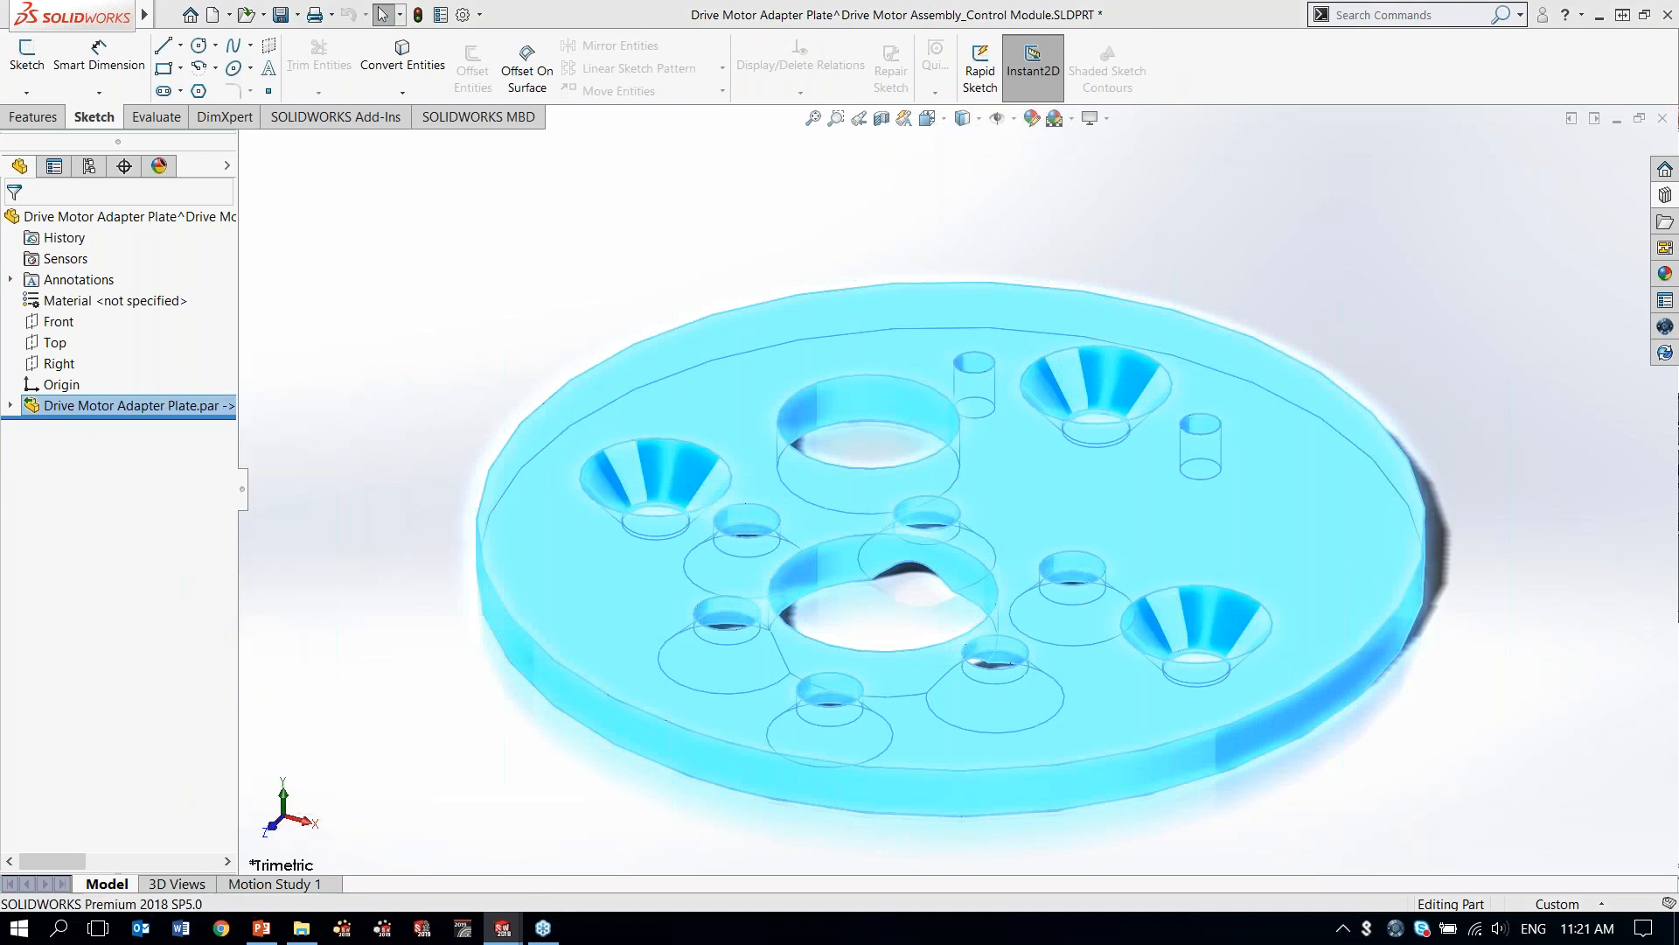
pyautogui.click(822, 452)
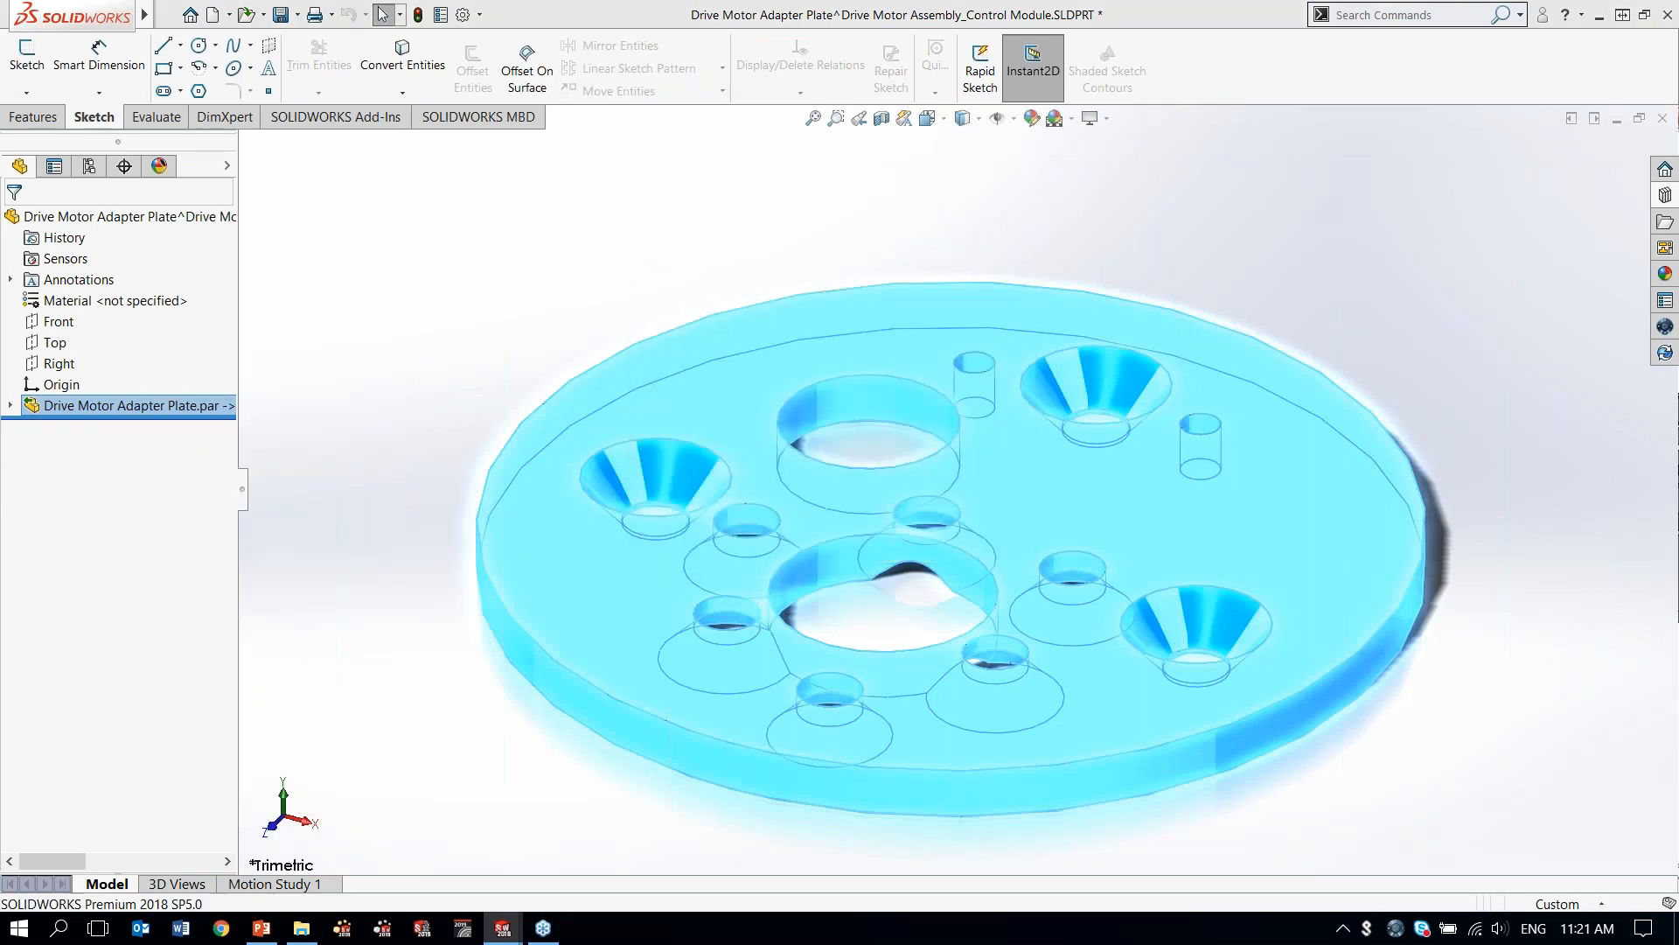
pyautogui.click(91, 408)
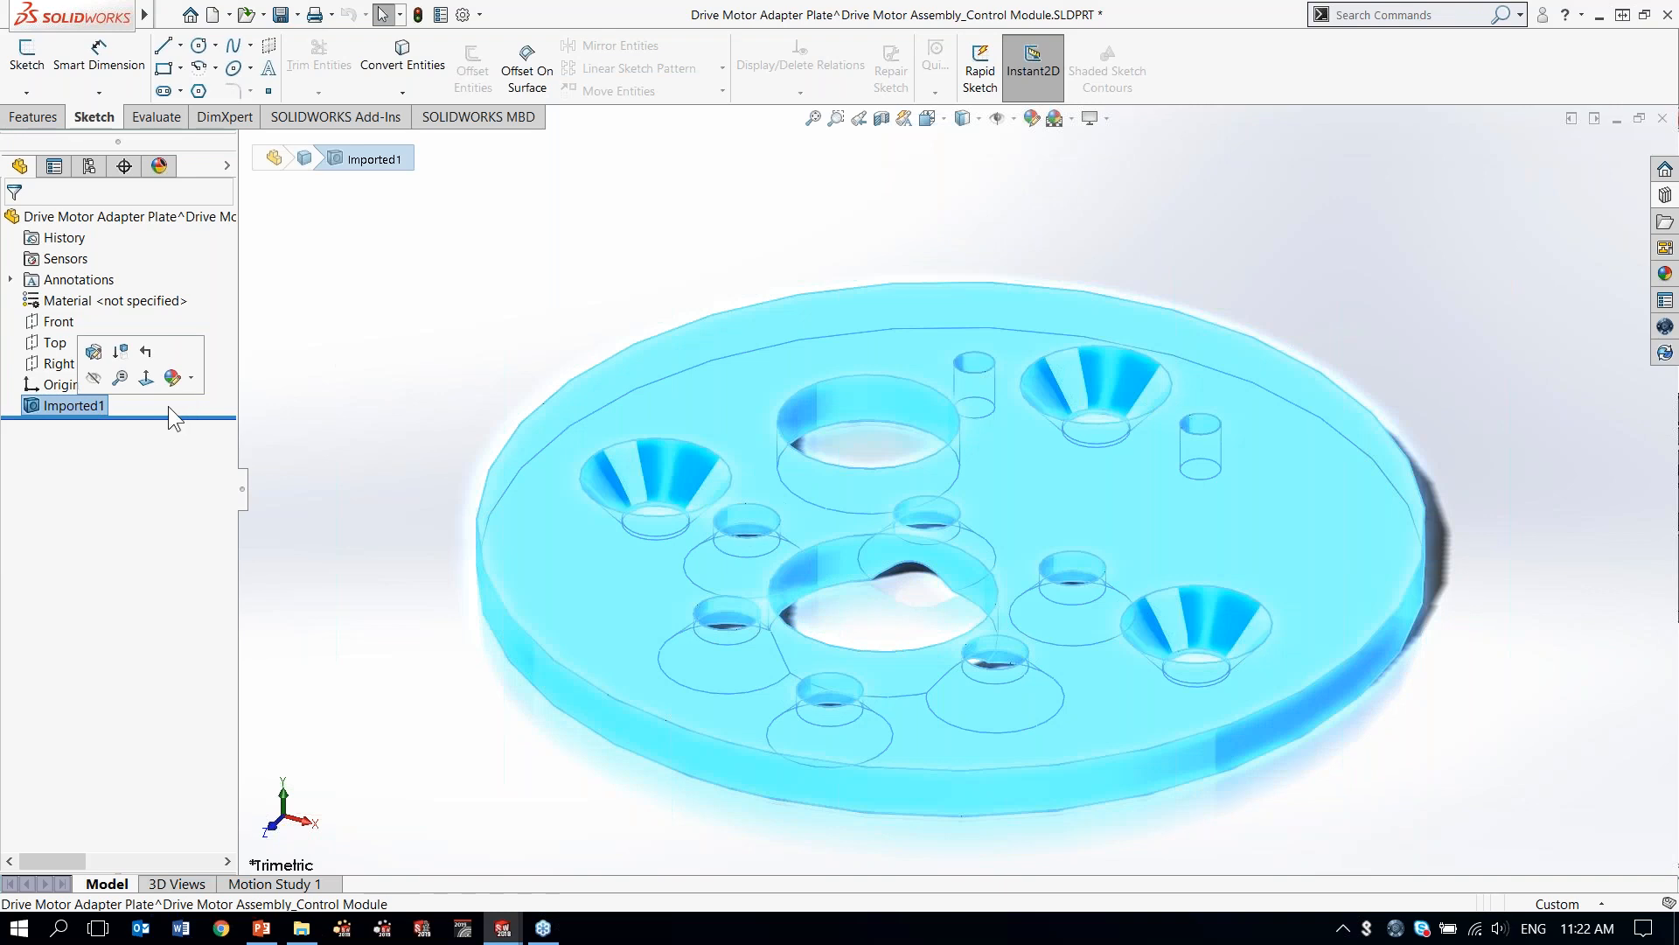
pyautogui.click(256, 374)
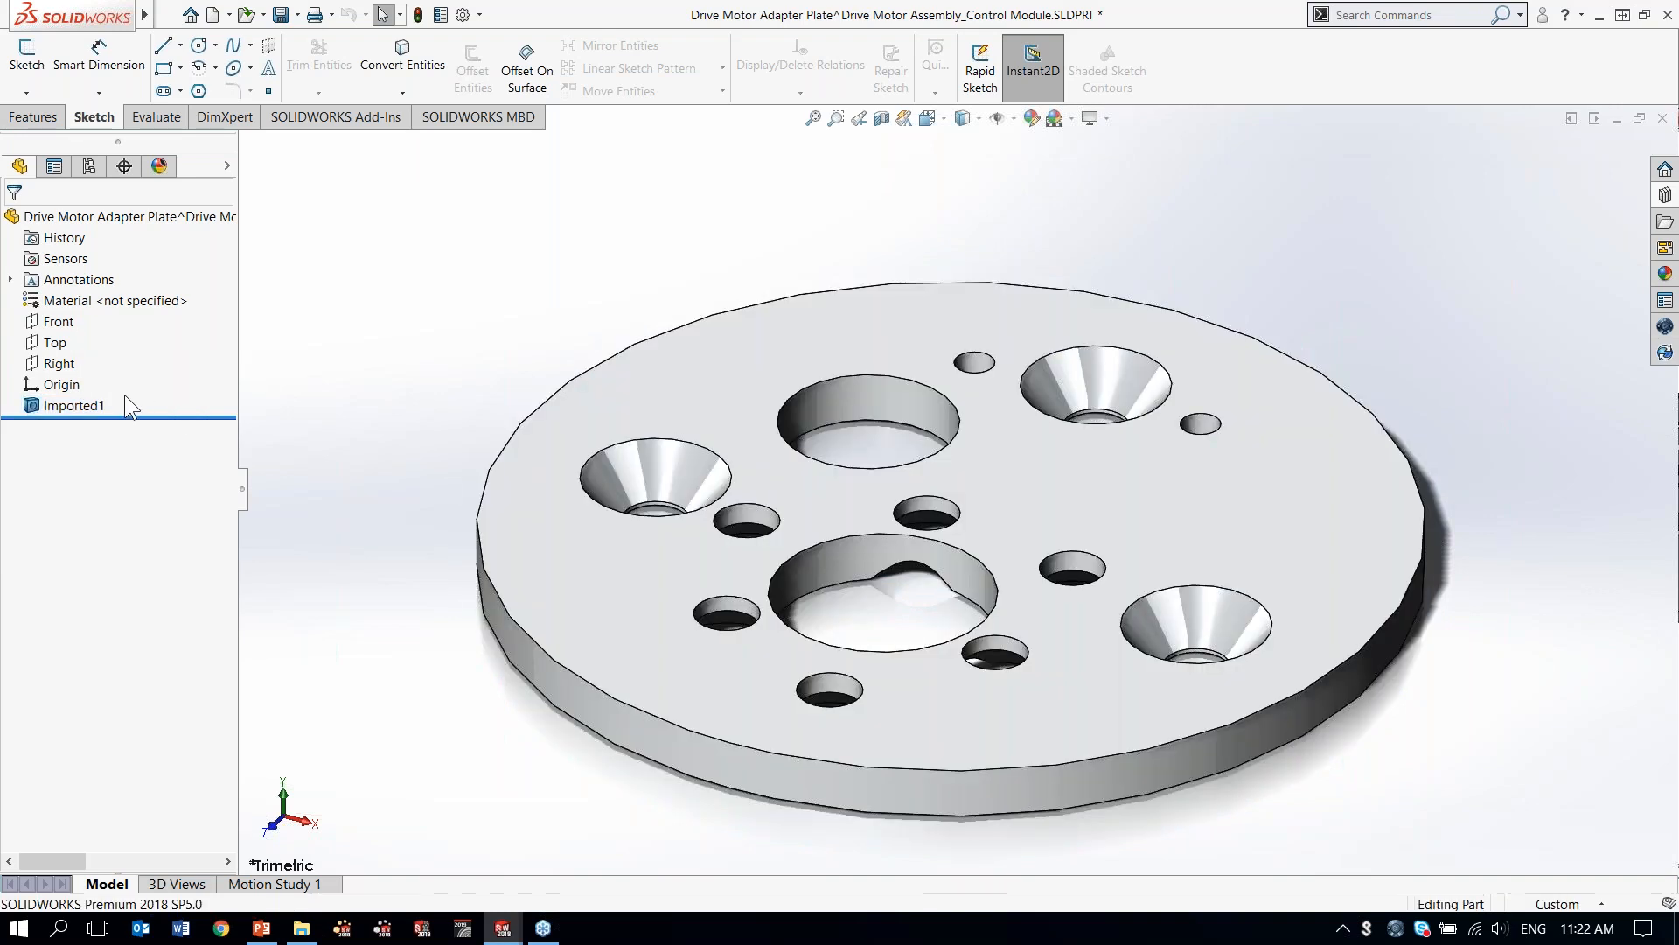
# Convert the adapter plate's unthreaded 7.95 mm through hole into an editable hole feature using FeatureWorks recognition.
pyautogui.click(863, 392)
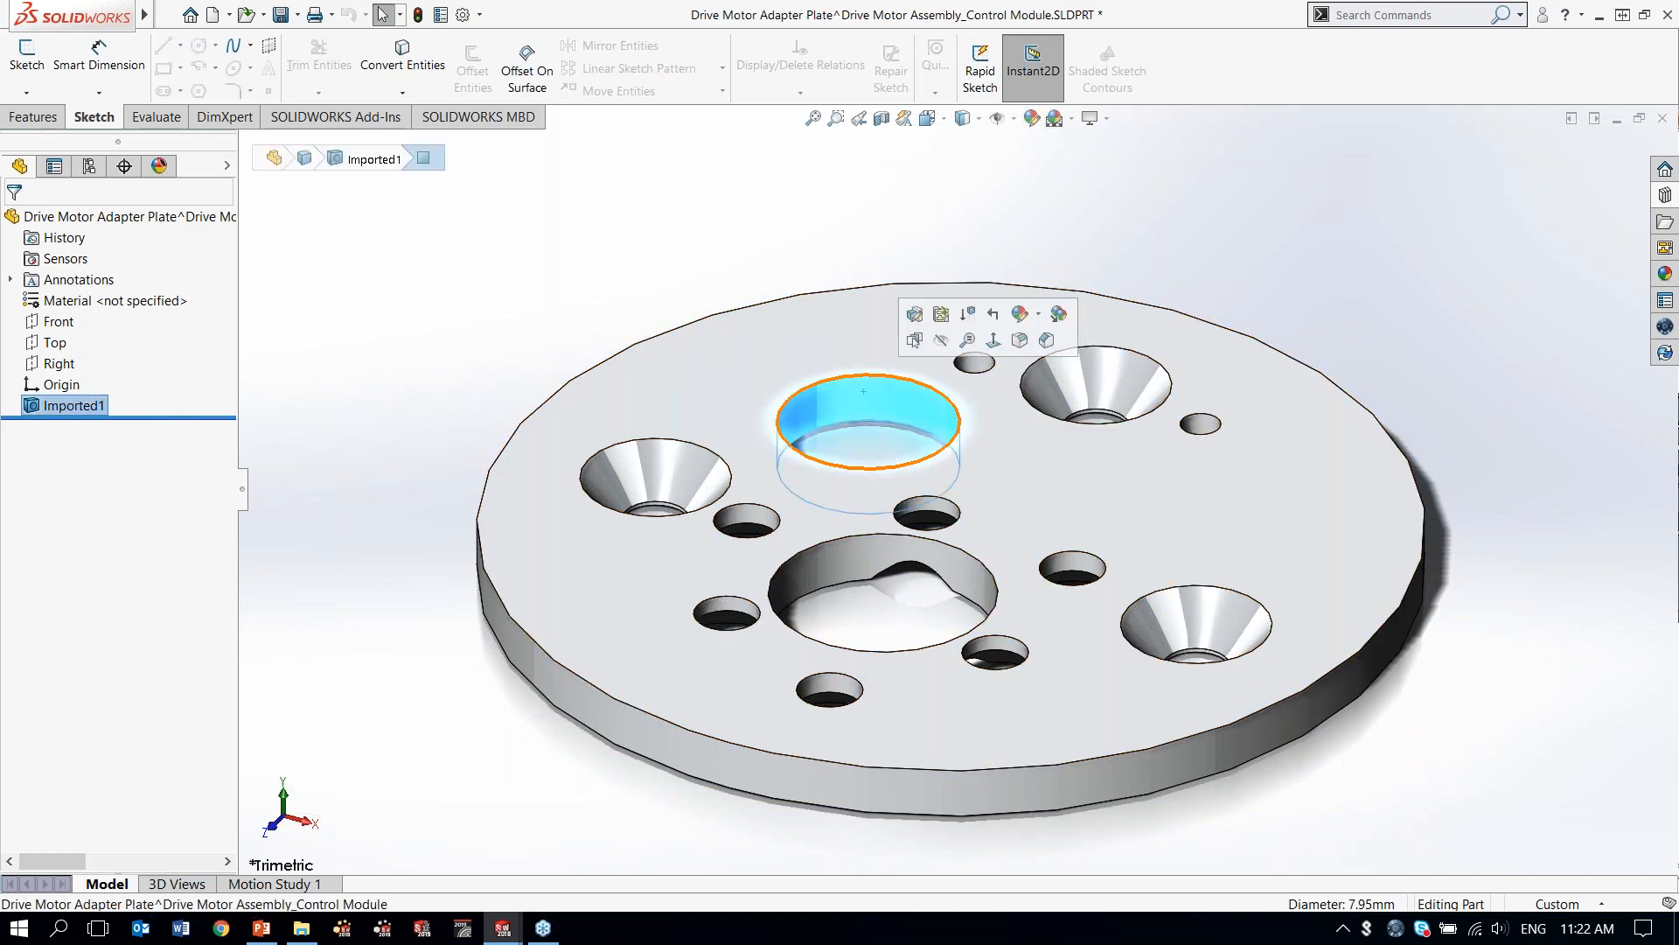
pyautogui.click(915, 315)
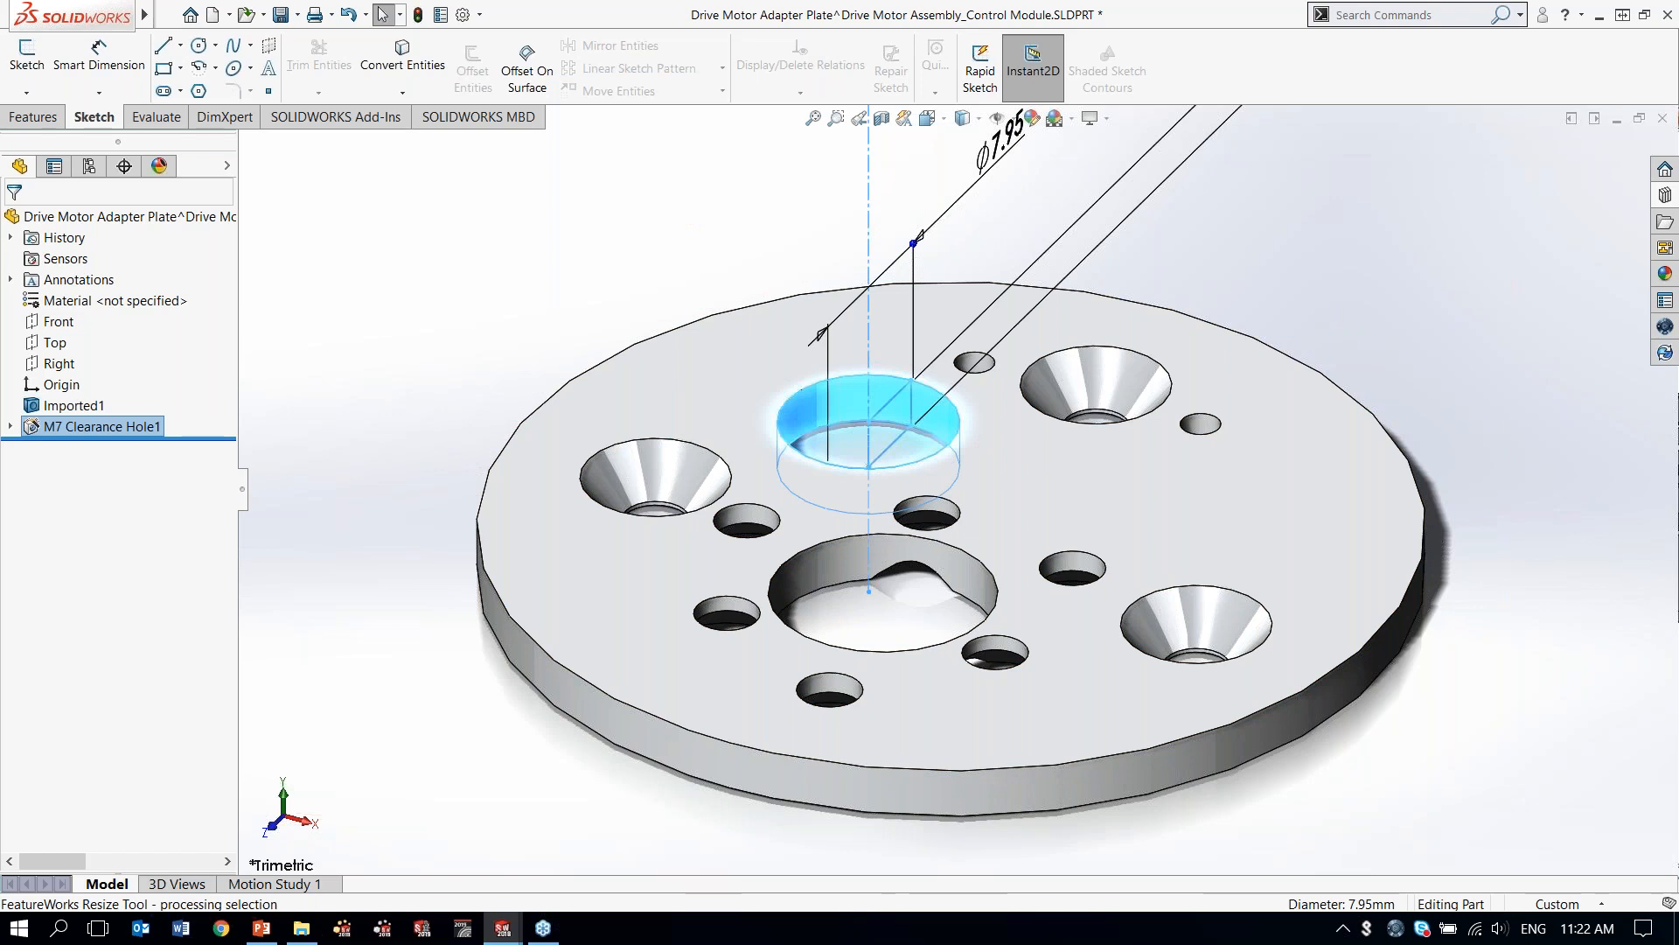
pyautogui.click(658, 240)
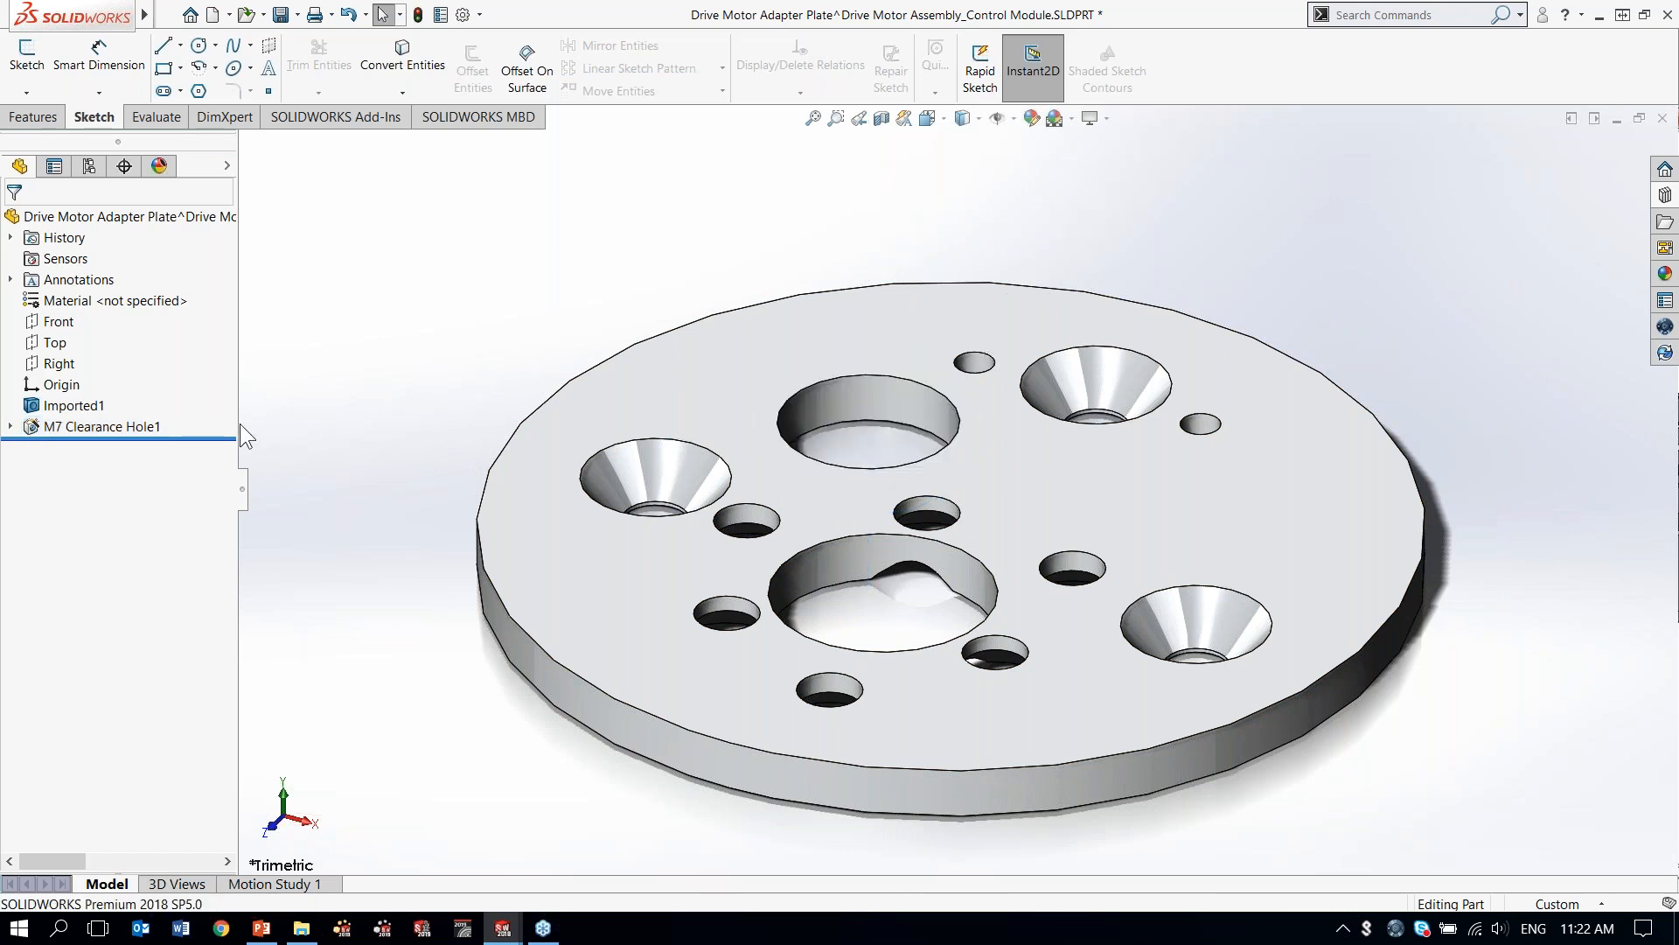
# Review the M7 clearance hole's type, size and fit in its specification without changing anything.
pyautogui.click(86, 426)
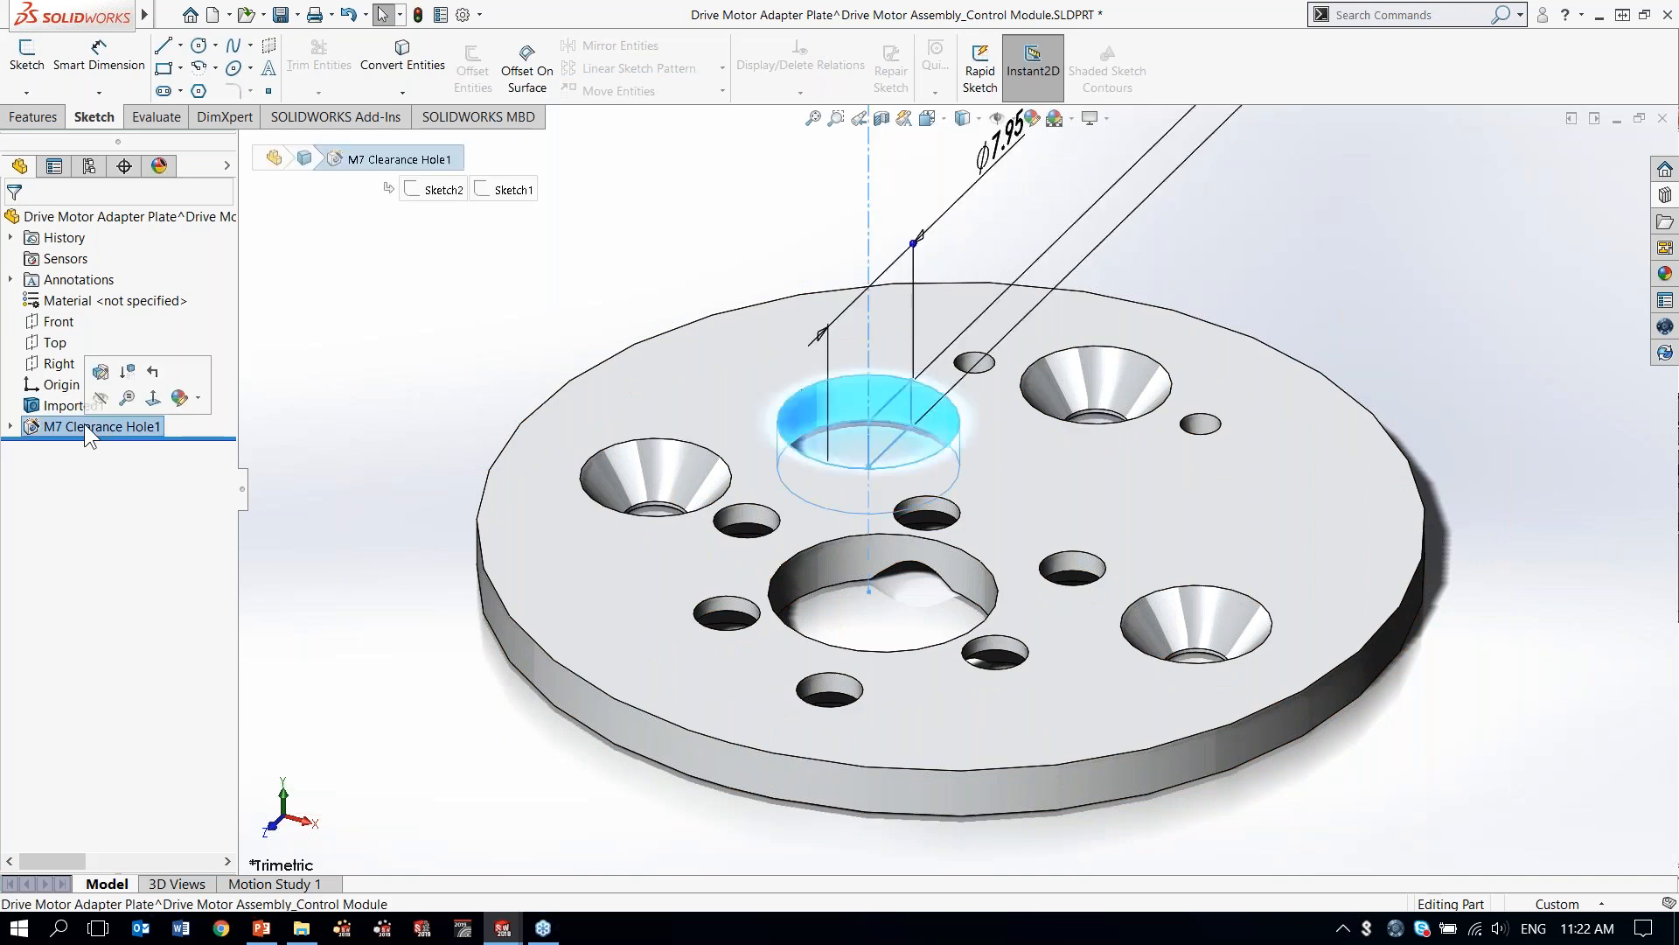
pyautogui.click(100, 370)
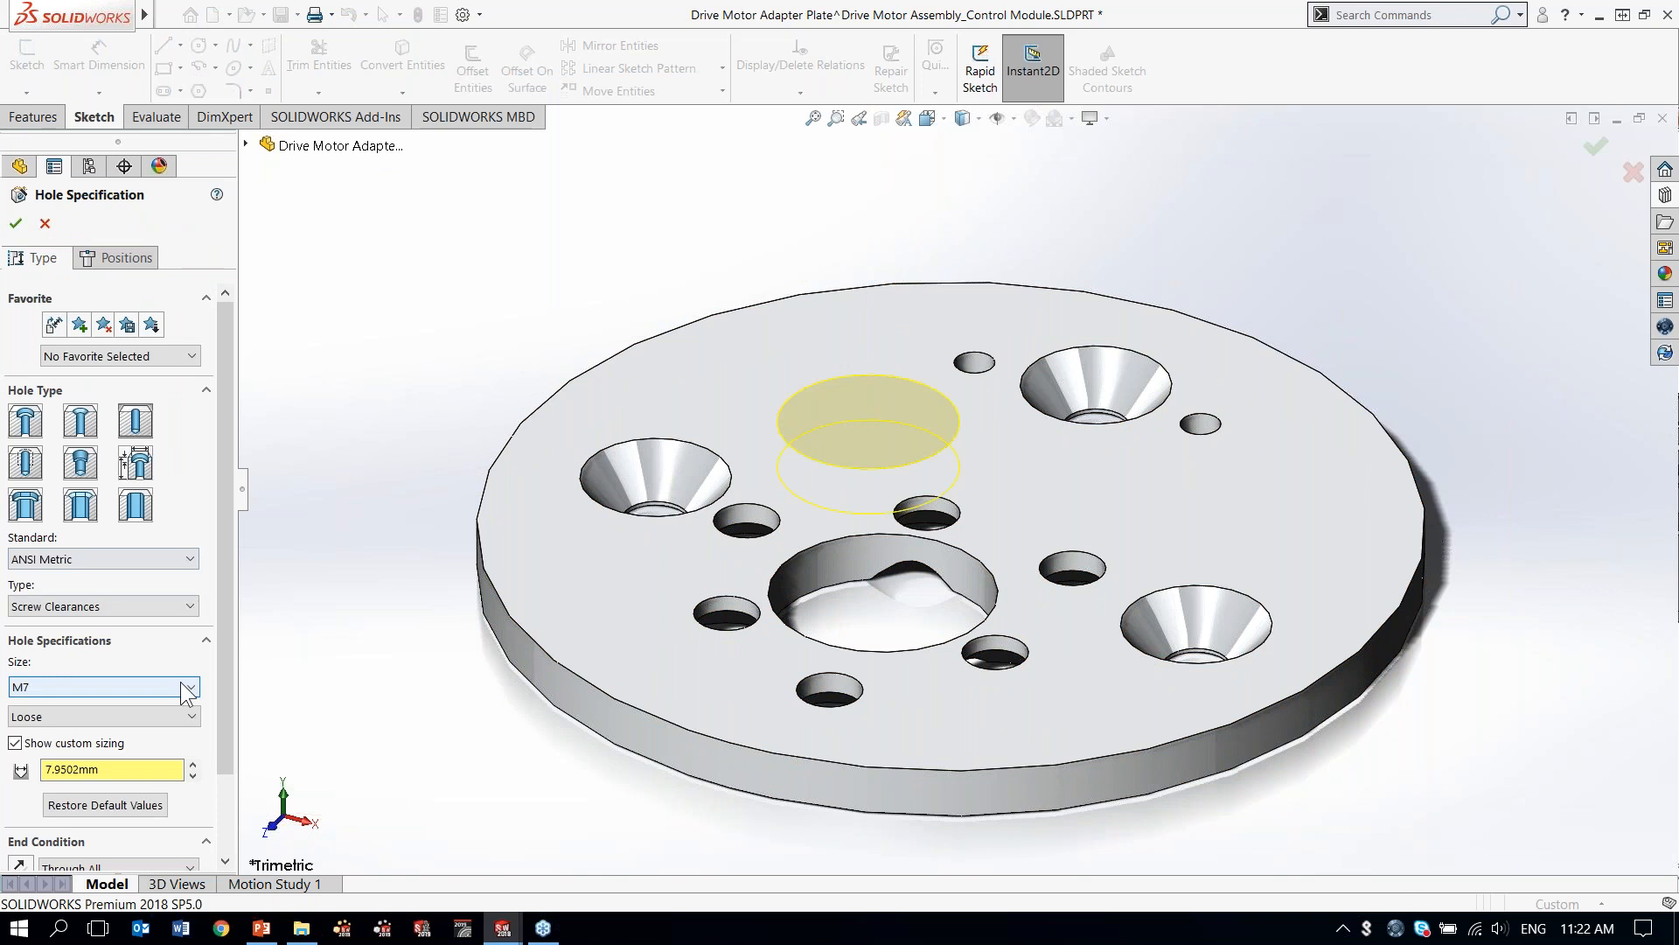
pyautogui.click(45, 226)
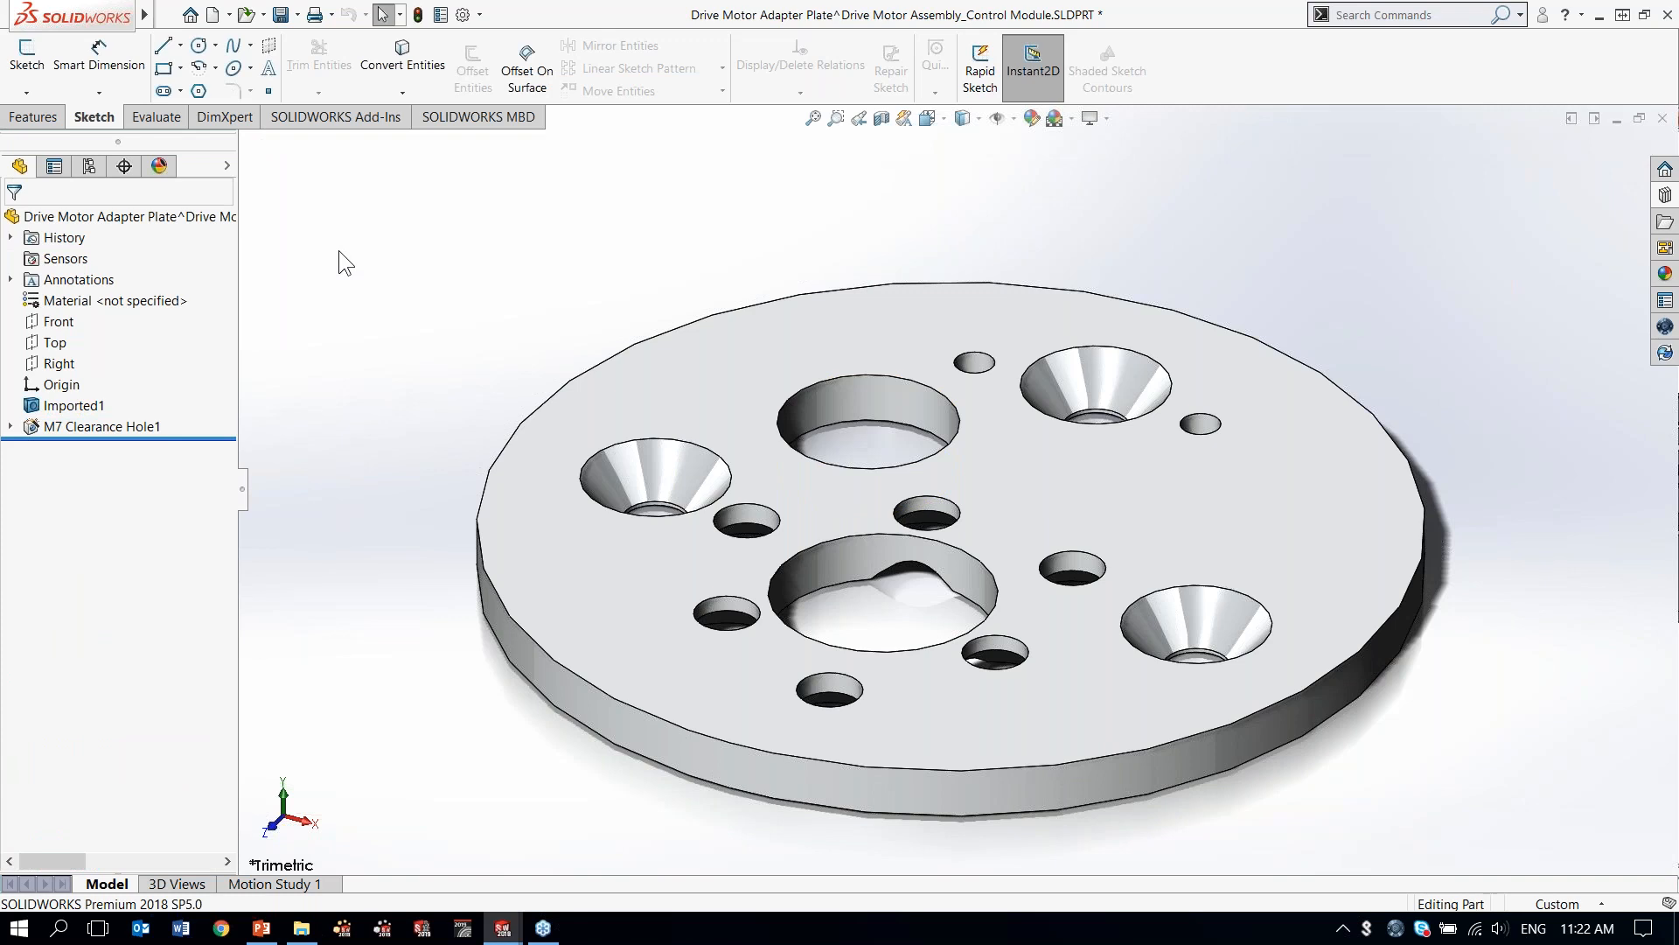
# Switch to the Control Module assembly and start editing the Drive Motor Adapter Plate in place.
pyautogui.hotkey('ctrl', 'Tab')
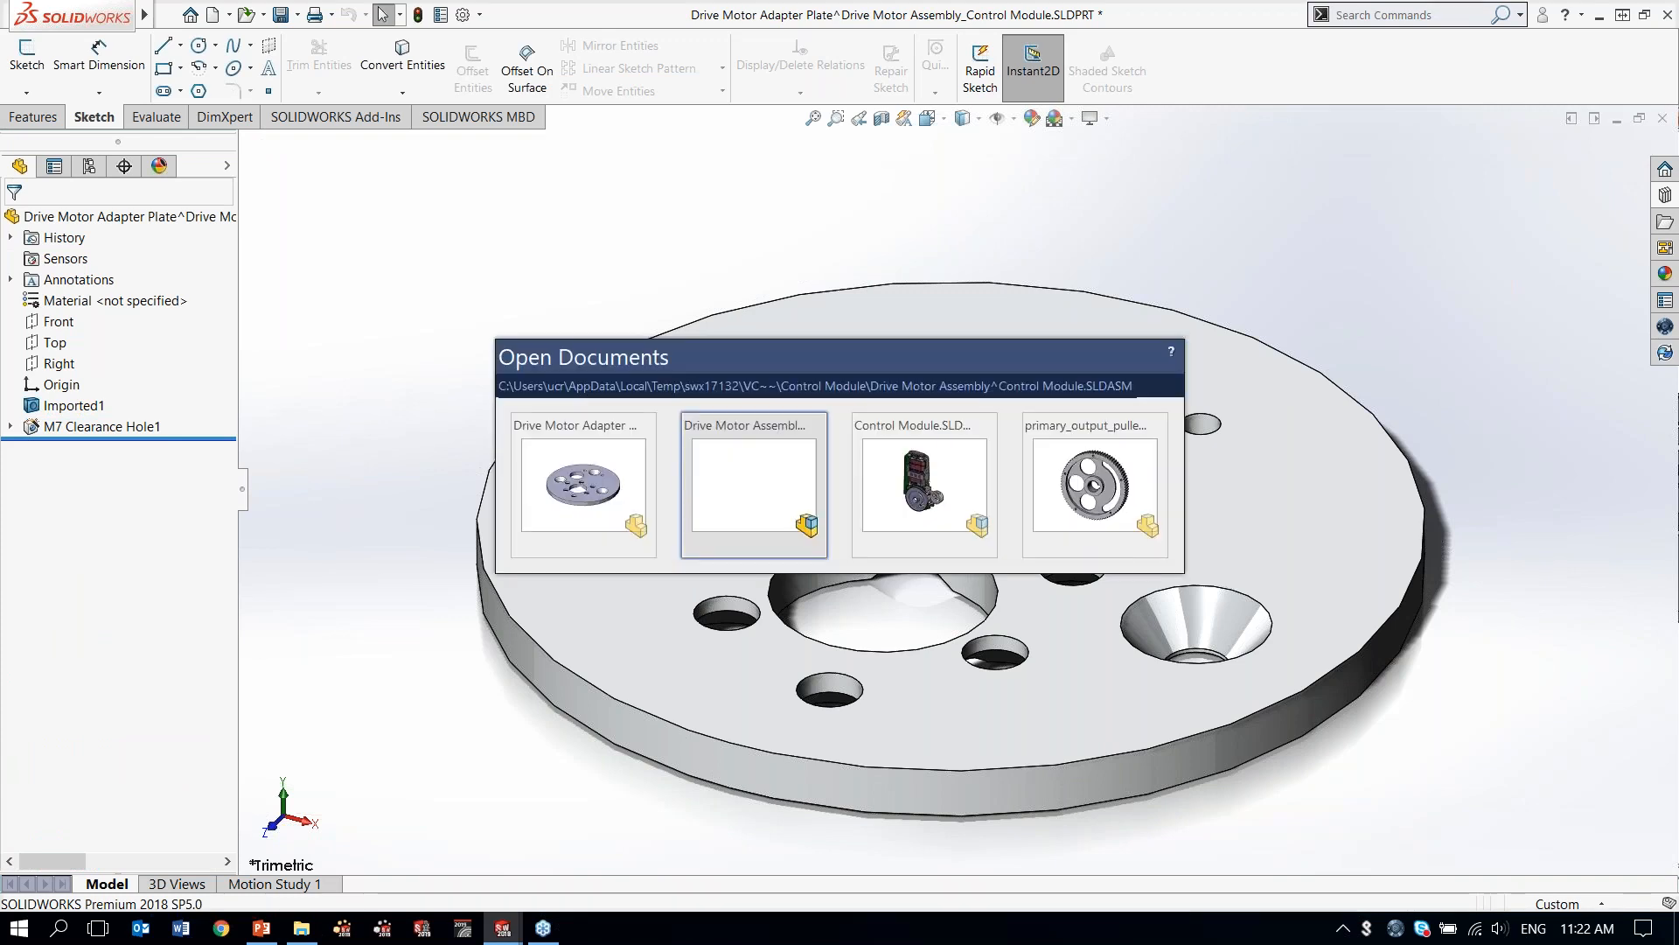
pyautogui.hotkey('ctrl', 'Tab')
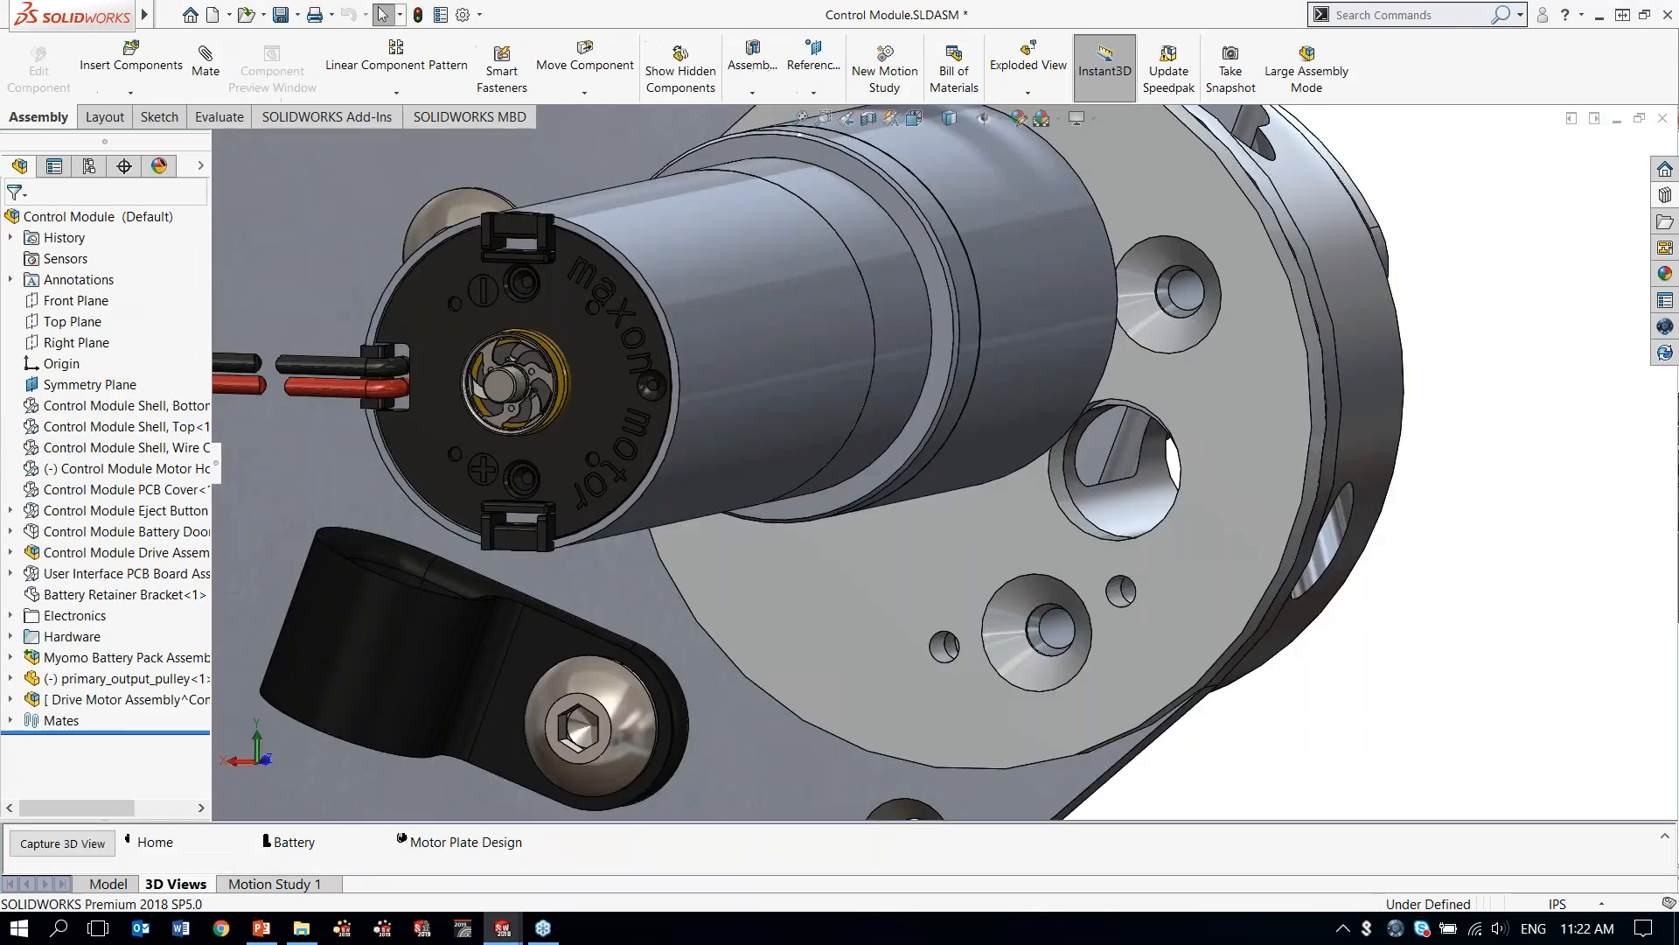
pyautogui.scroll(-3, 1225, 464)
pyautogui.scroll(-1, 1190, 439)
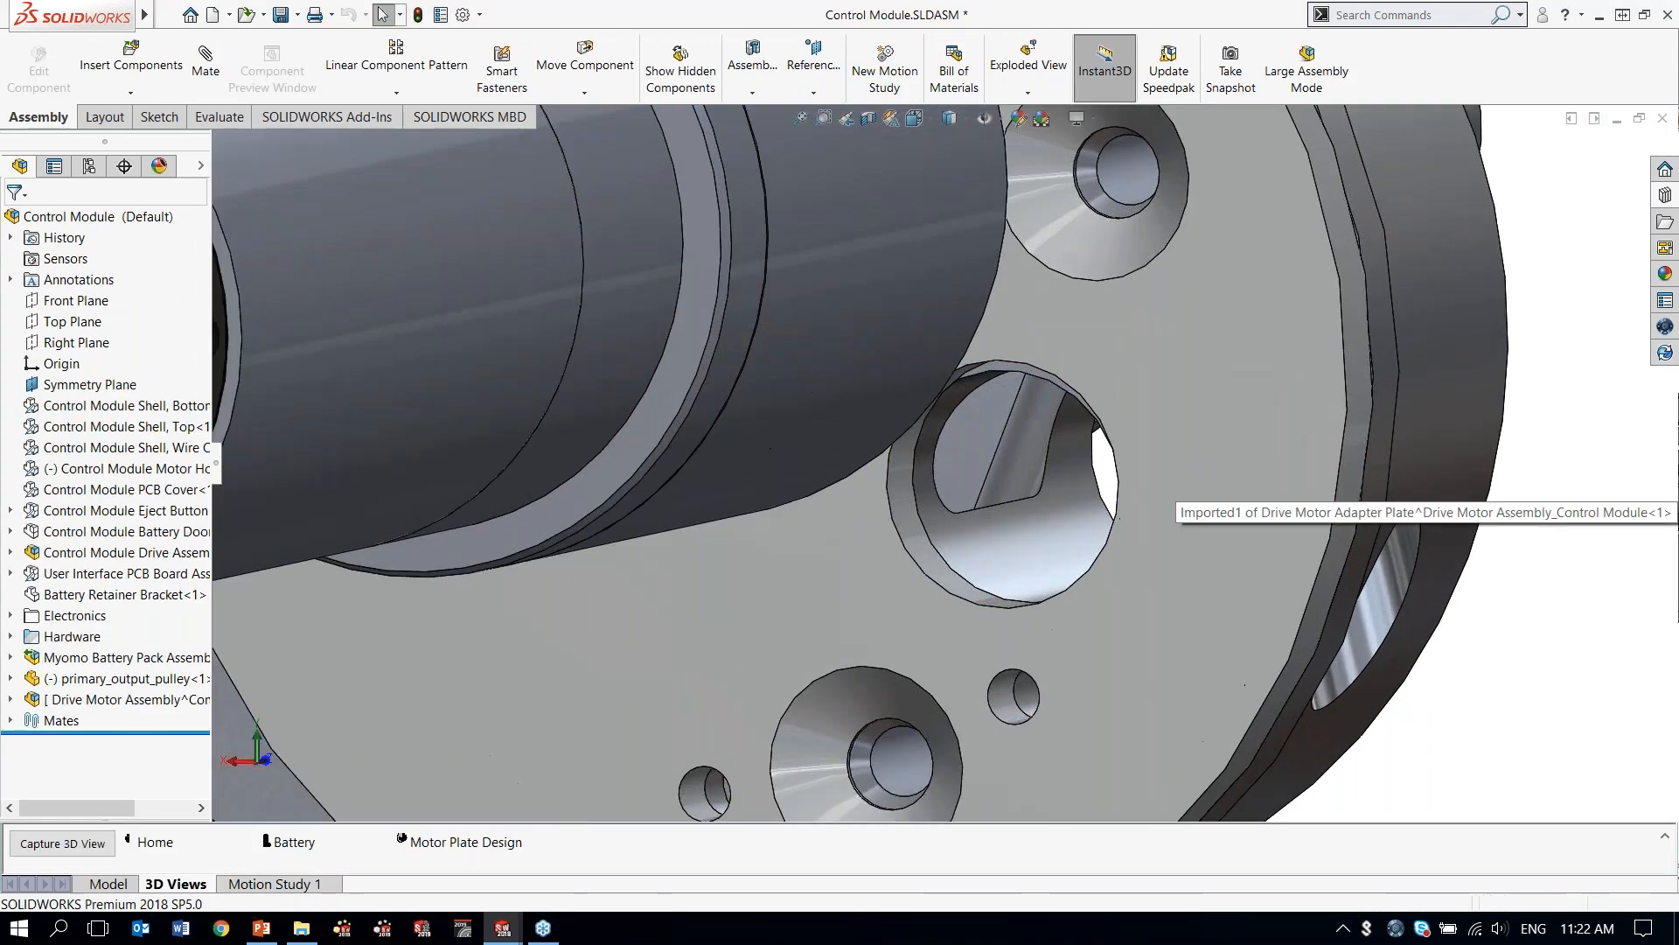
pyautogui.click(1191, 436)
pyautogui.click(1279, 330)
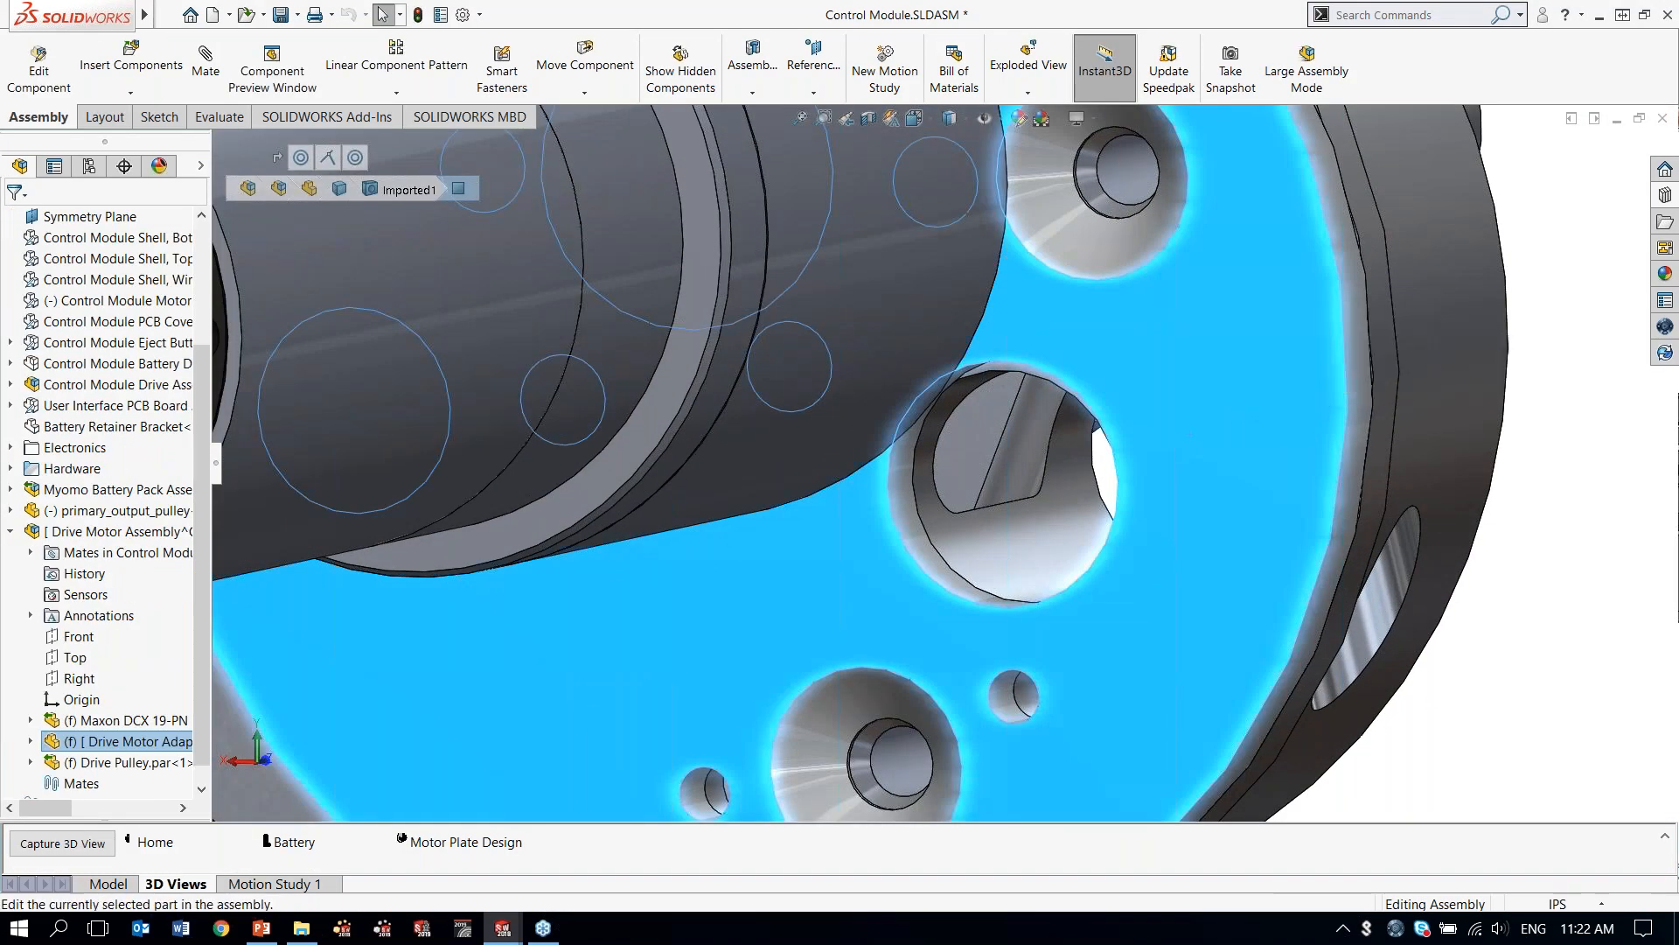
# Open the M7 clearance hole's position sketch, Sketch2, for editing and display the model with hidden lines visible.
pyautogui.click(909, 535)
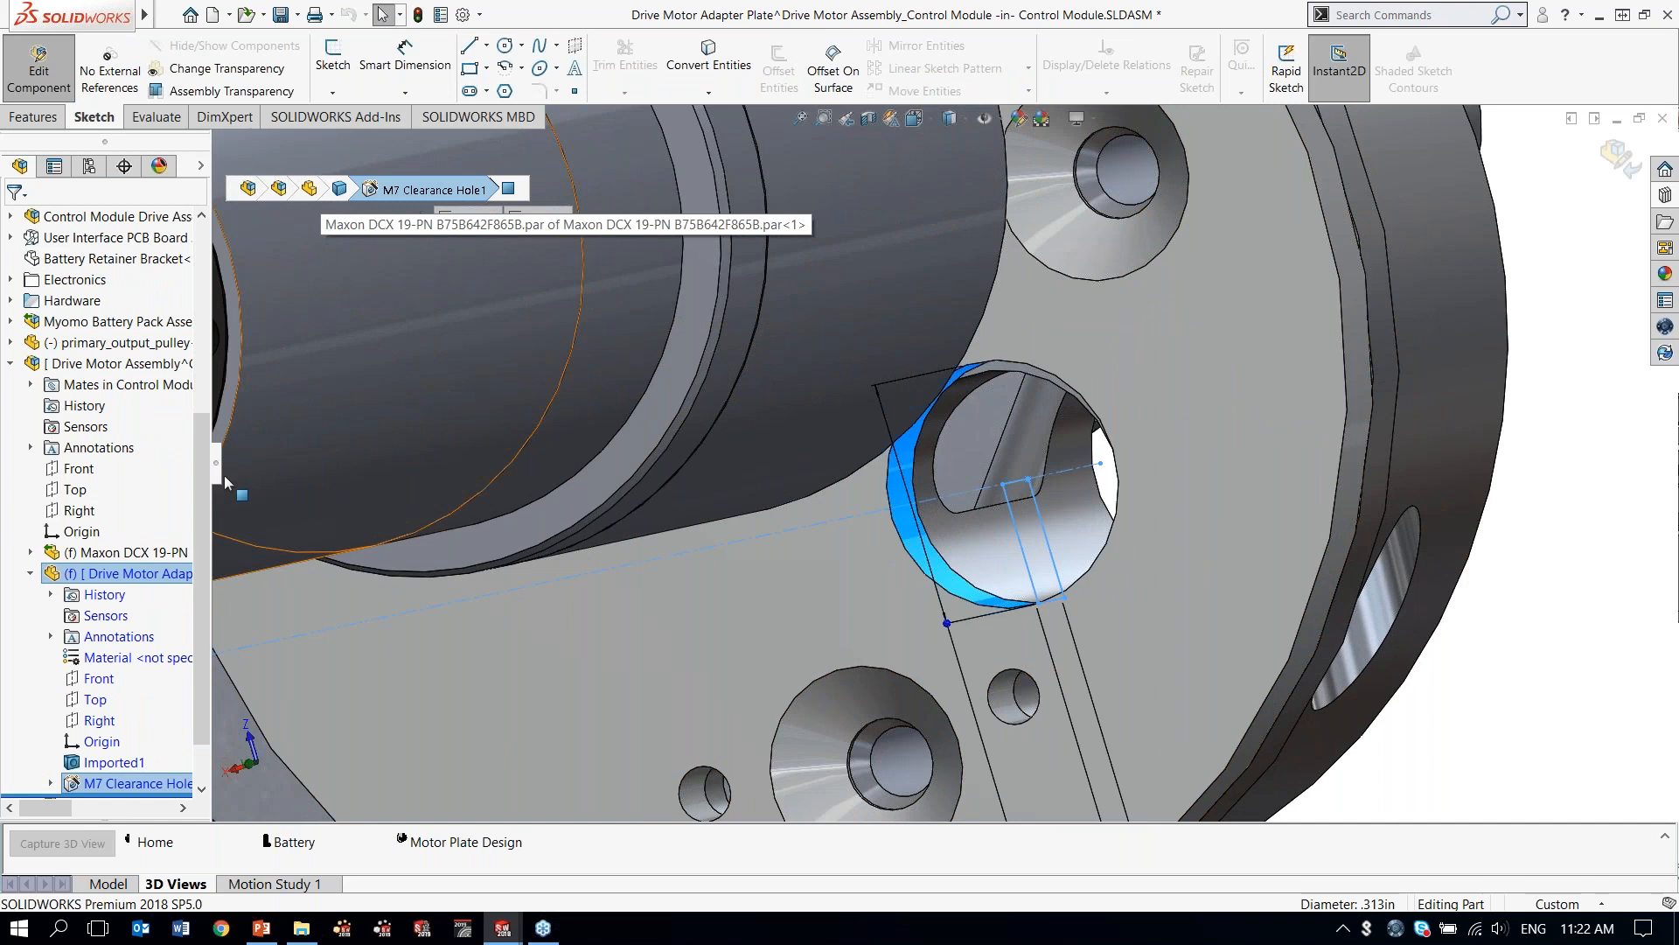
pyautogui.click(51, 783)
pyautogui.click(123, 763)
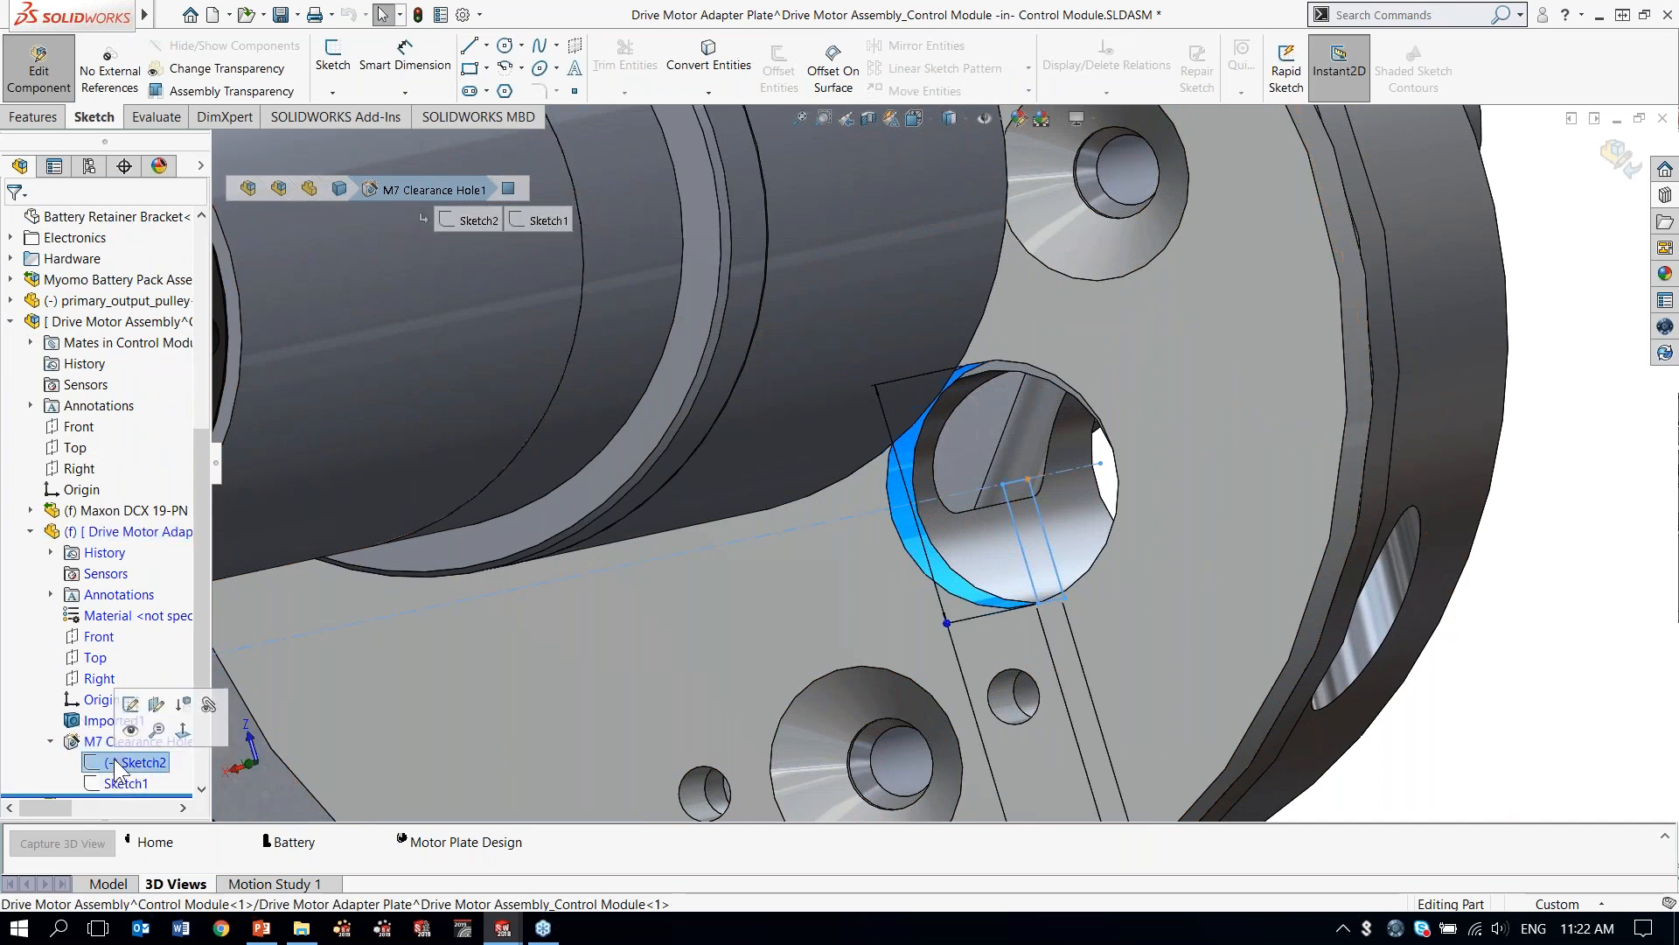
pyautogui.click(137, 702)
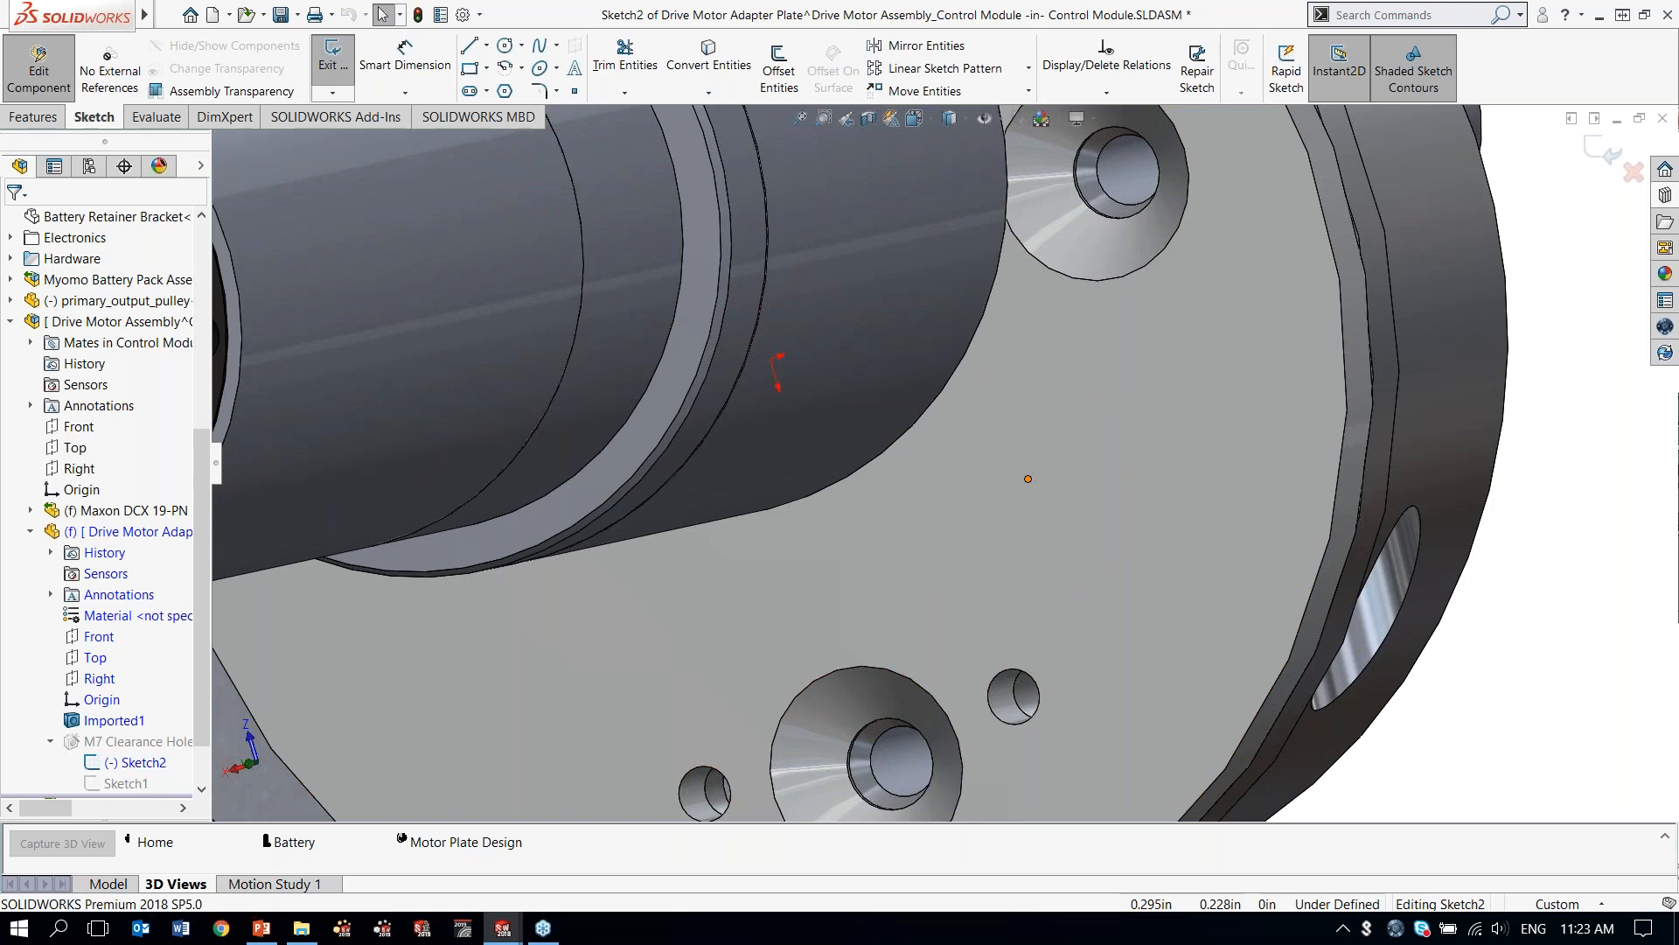
pyautogui.click(950, 117)
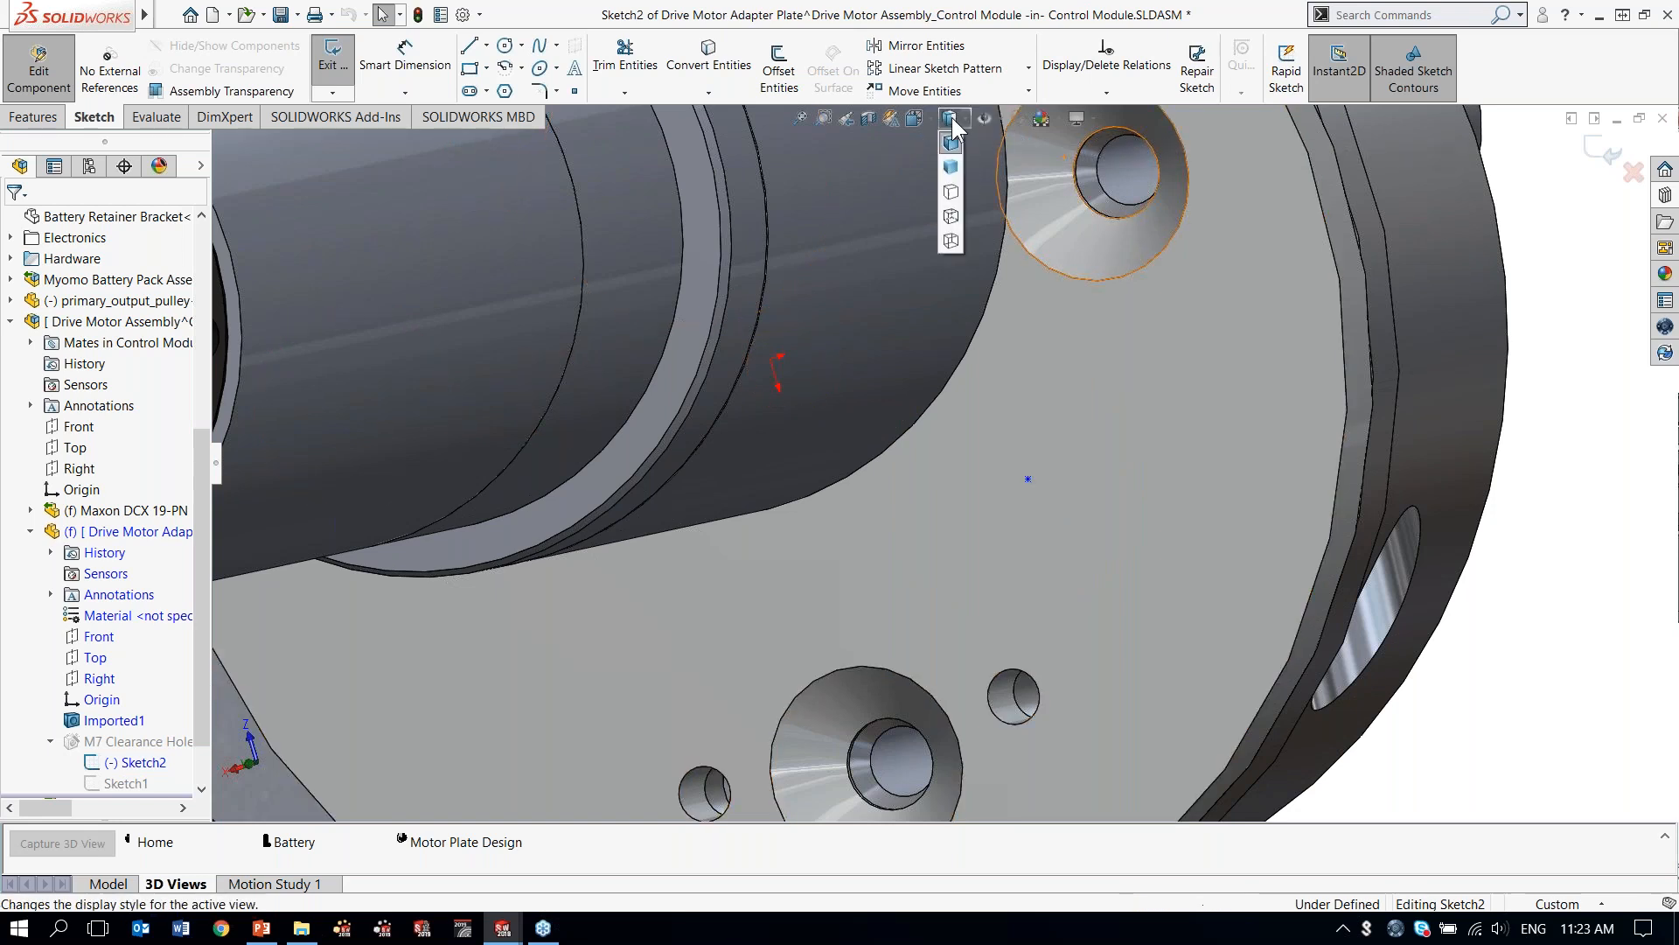
pyautogui.click(952, 219)
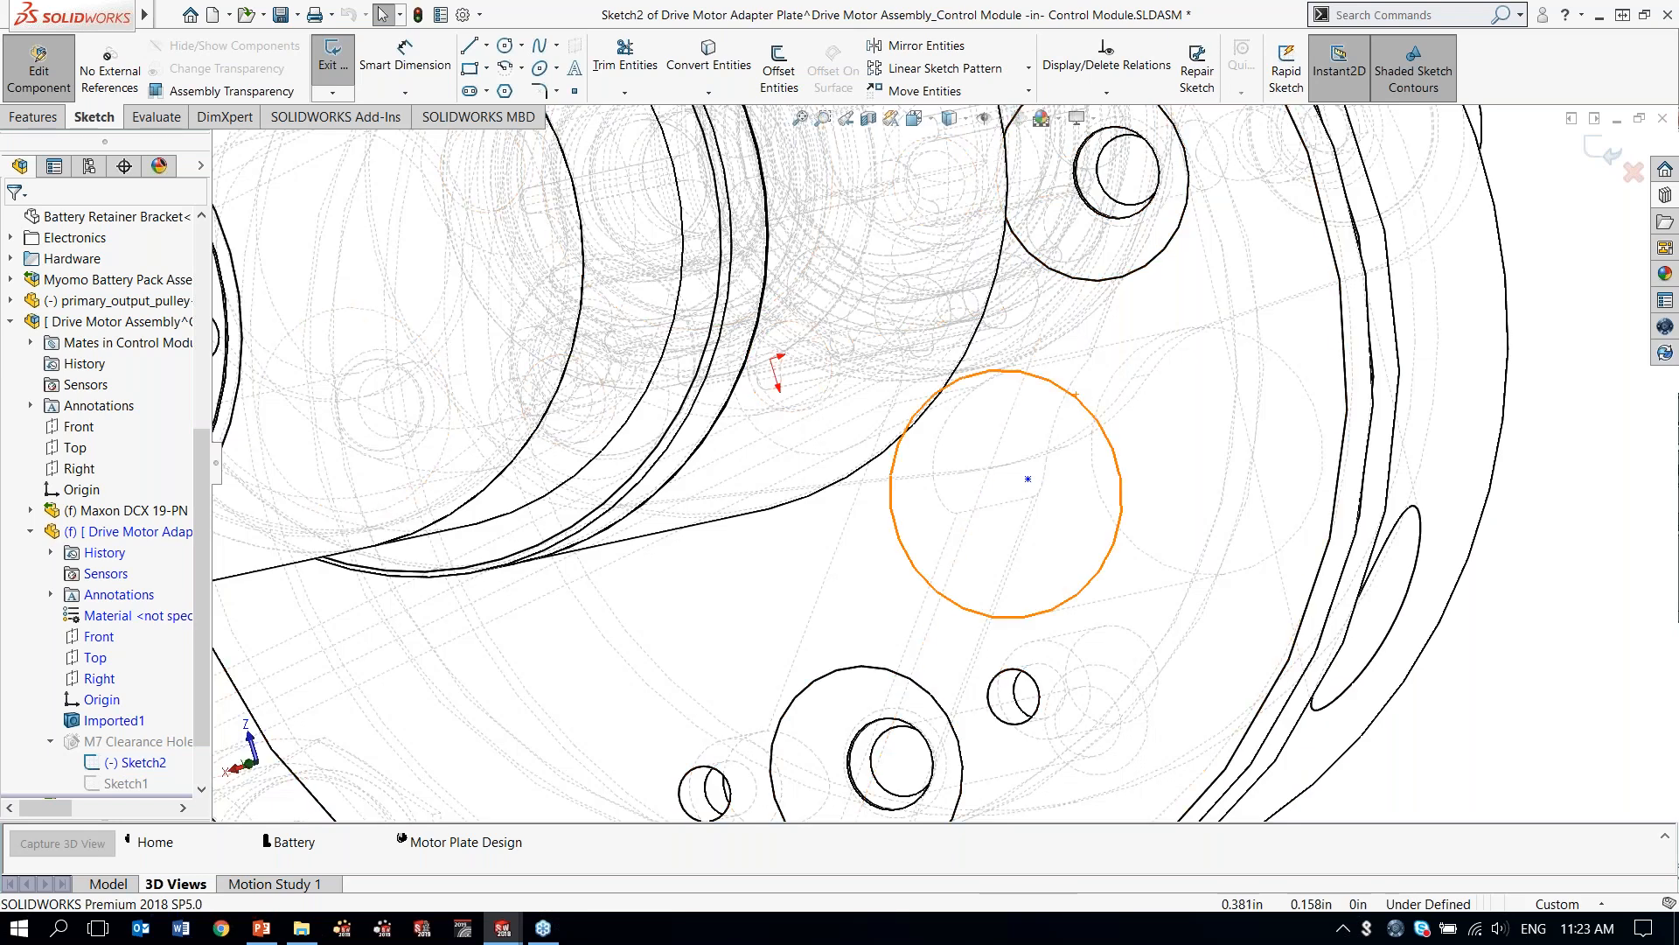
# Make the hole's centre point concentric with the circular edge behind the plate, restore shaded display with edges, and finish editing the part.
pyautogui.click(1028, 478)
pyautogui.keyDown('ctrl'); pyautogui.click(1077, 397); pyautogui.keyUp('ctrl')
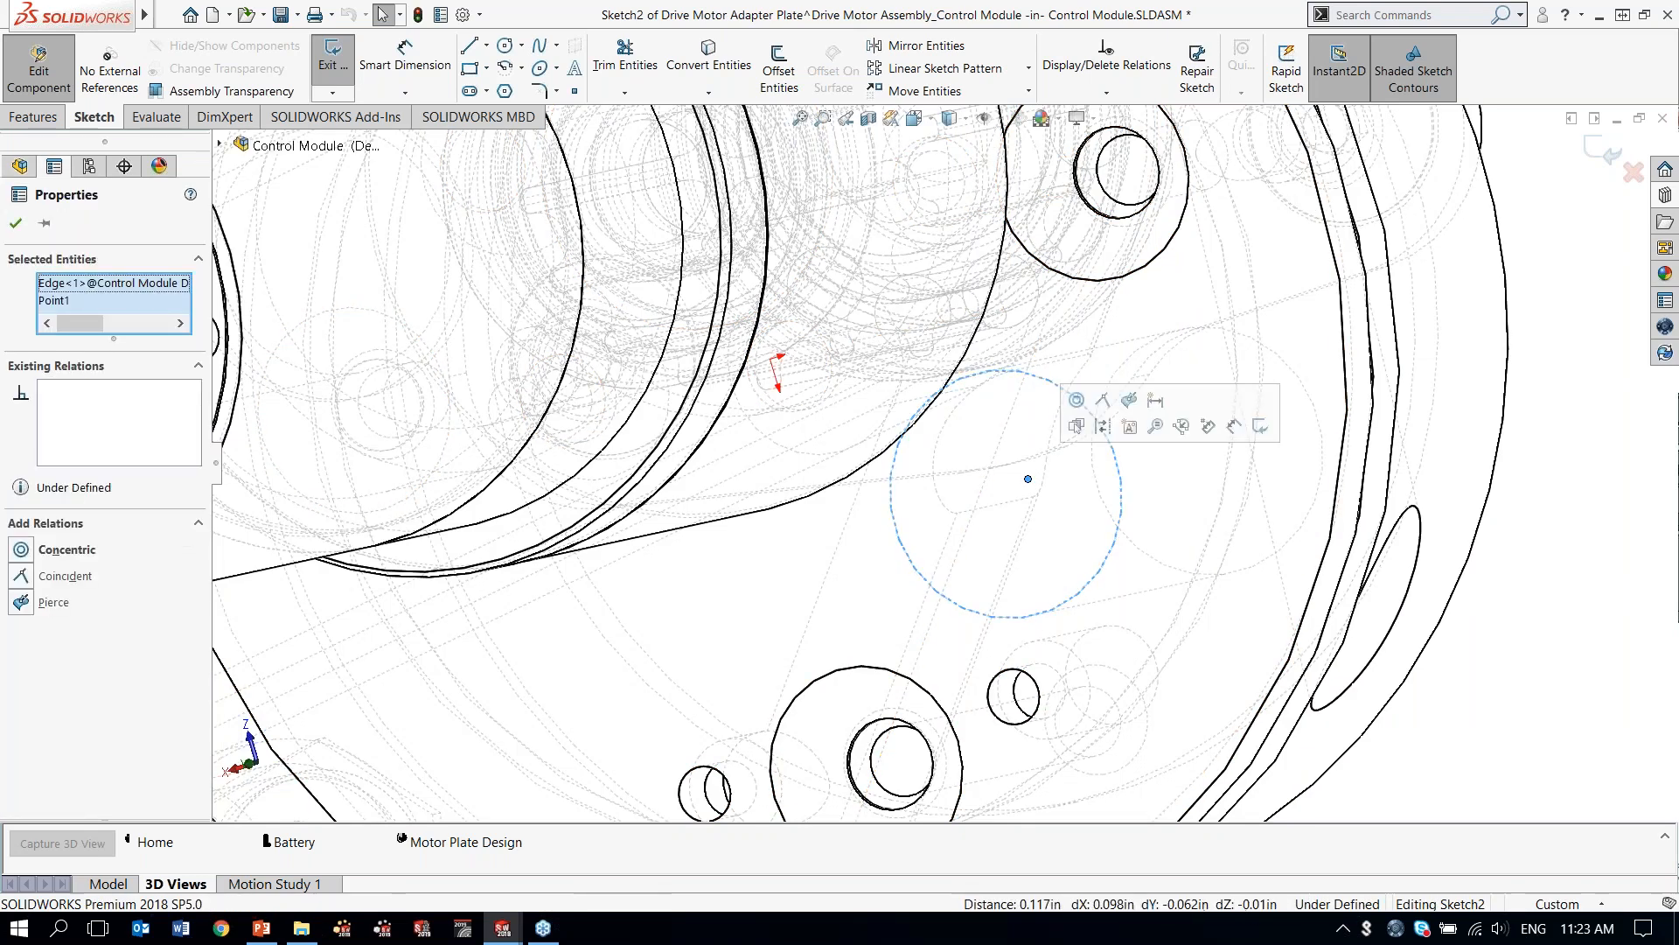
pyautogui.click(1076, 400)
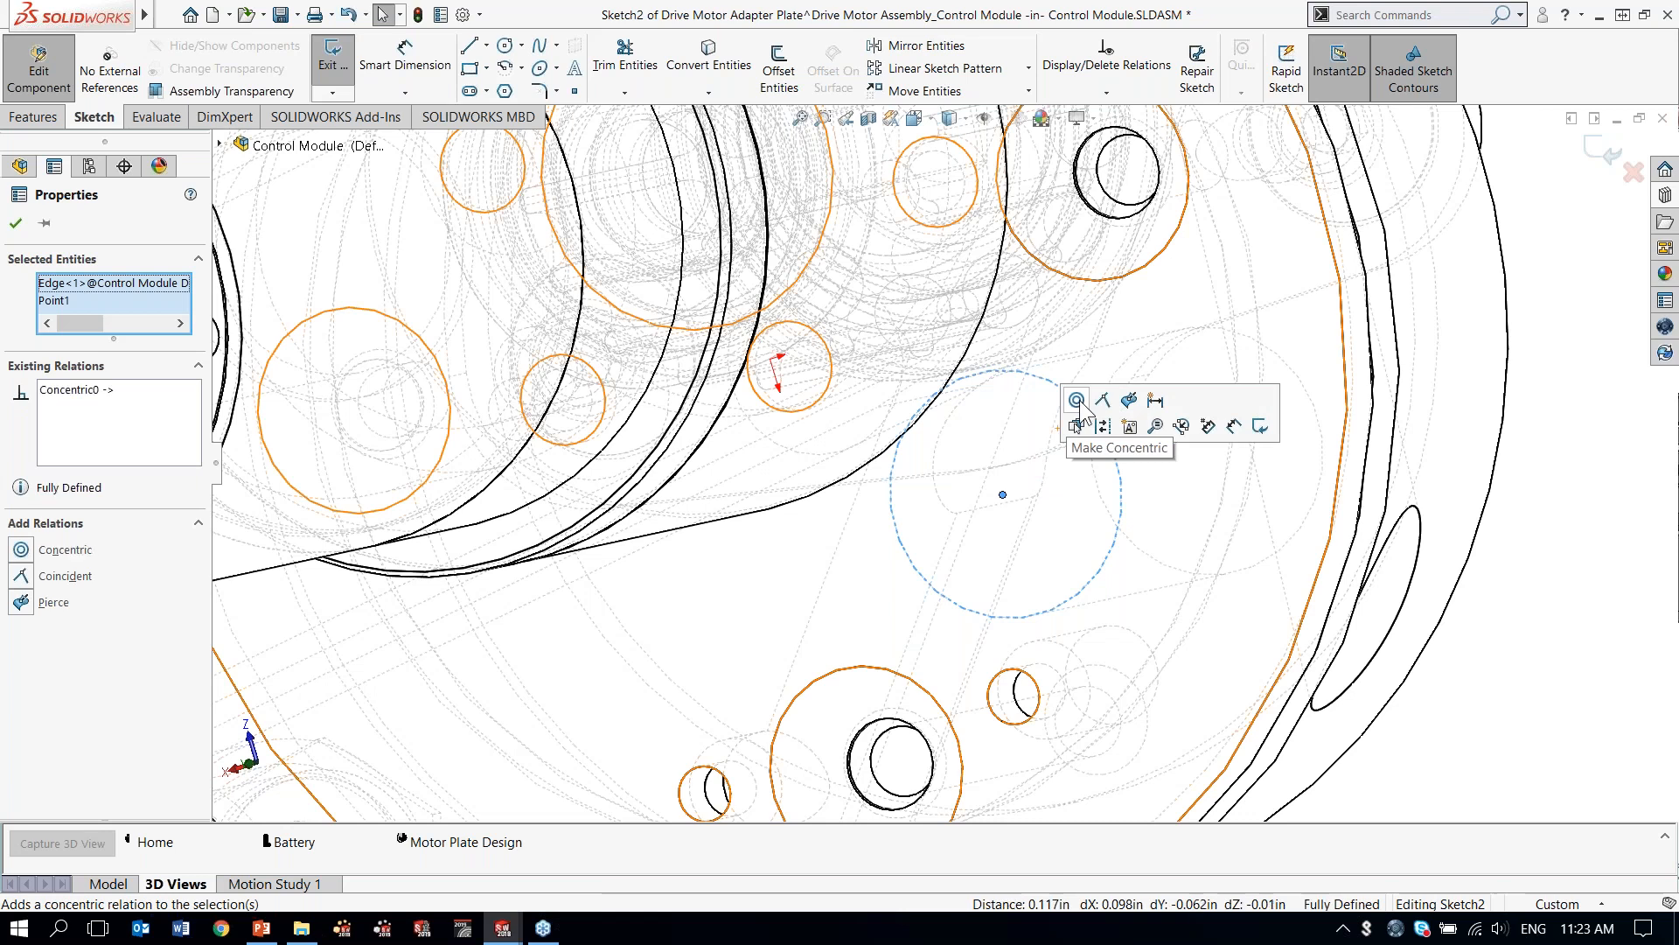
pyautogui.click(1592, 153)
pyautogui.click(951, 143)
pyautogui.click(1621, 159)
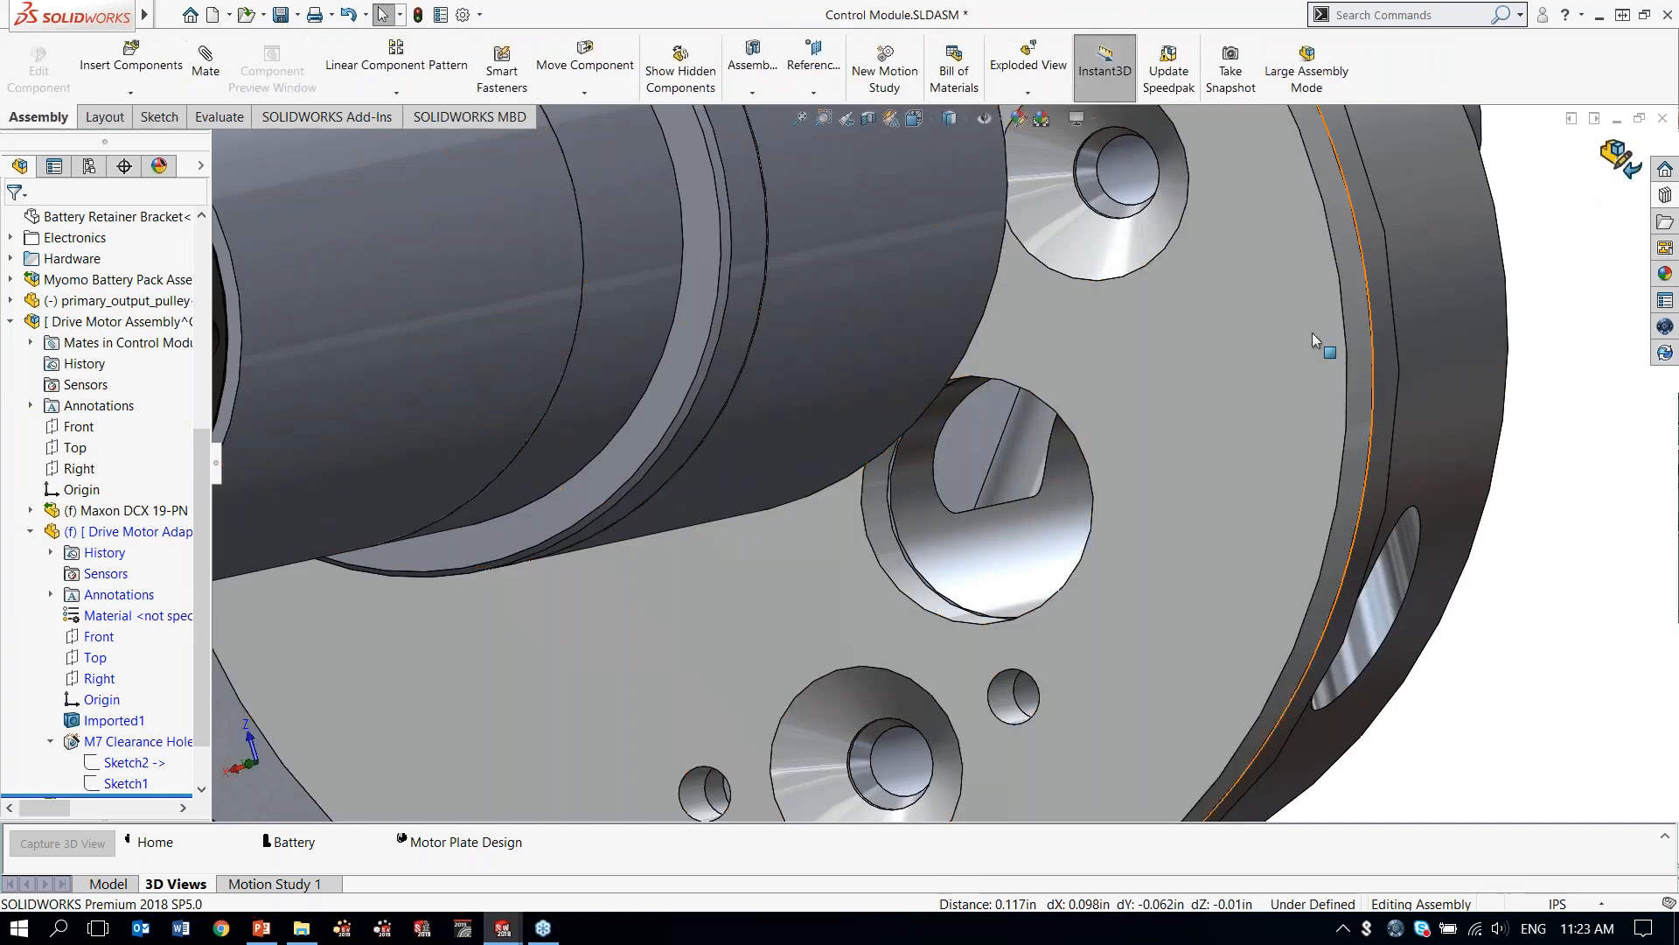
# Inspect the repositioned hole and highlight the adapter plate, drive pulley and Maxon motor within the Drive Motor Assembly.
pyautogui.moveTo(1111, 412)
pyautogui.mouseDown(button='middle')
pyautogui.moveTo(1153, 383)
pyautogui.moveTo(1112, 417)
pyautogui.mouseUp(button='middle')
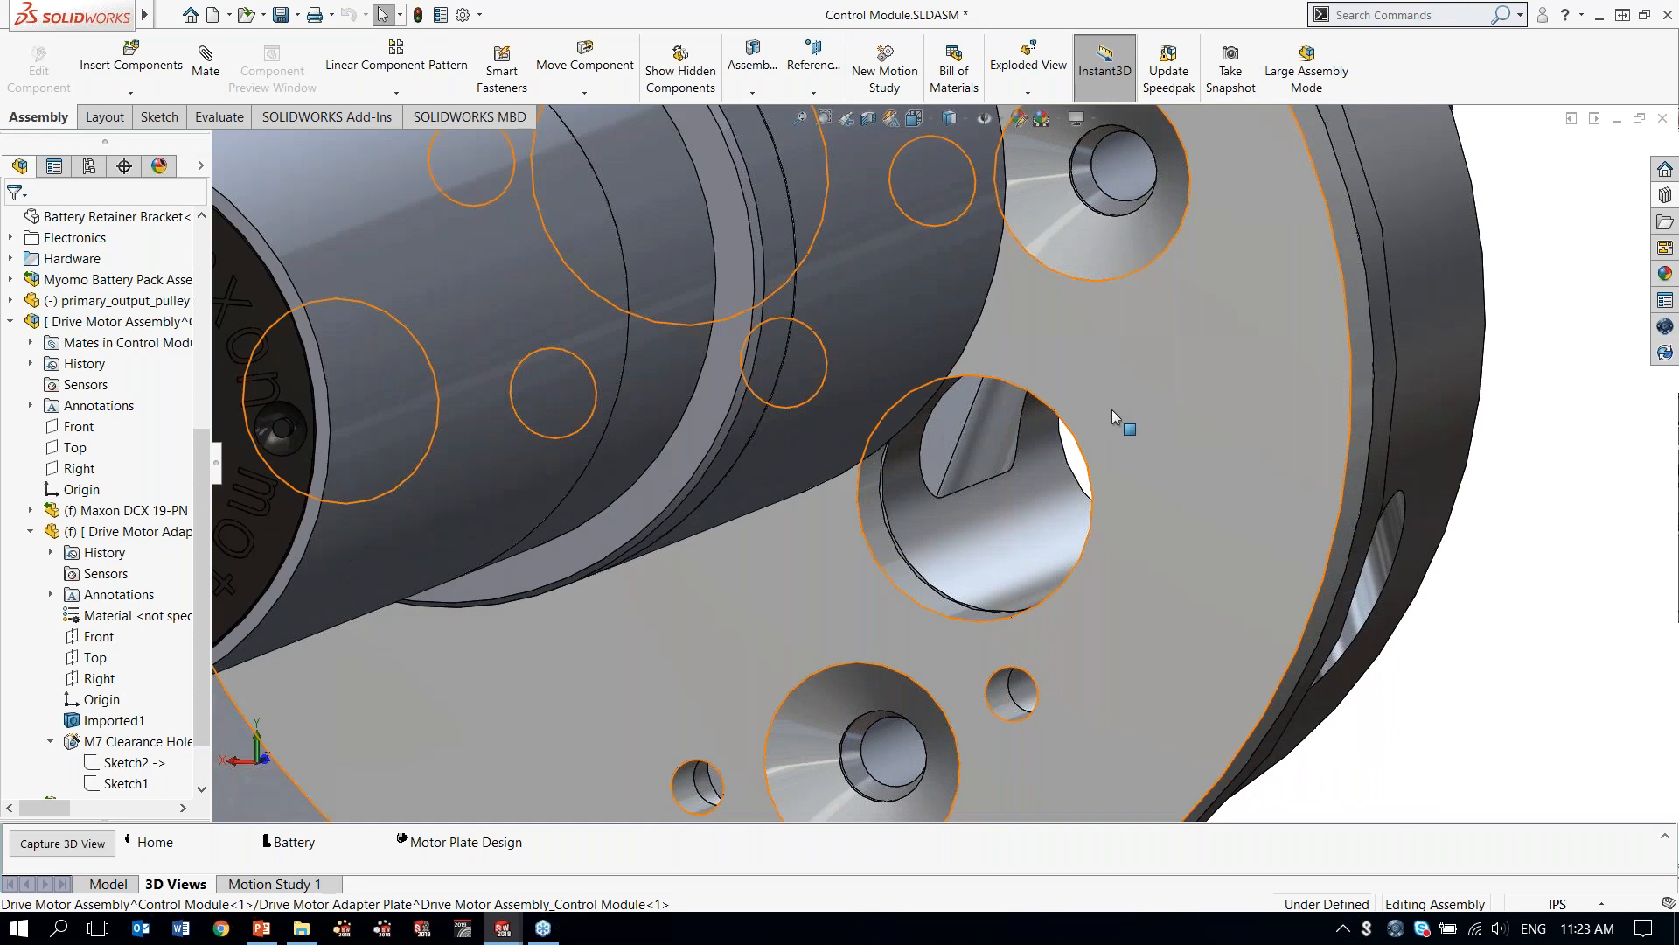
pyautogui.scroll(6, 1113, 416)
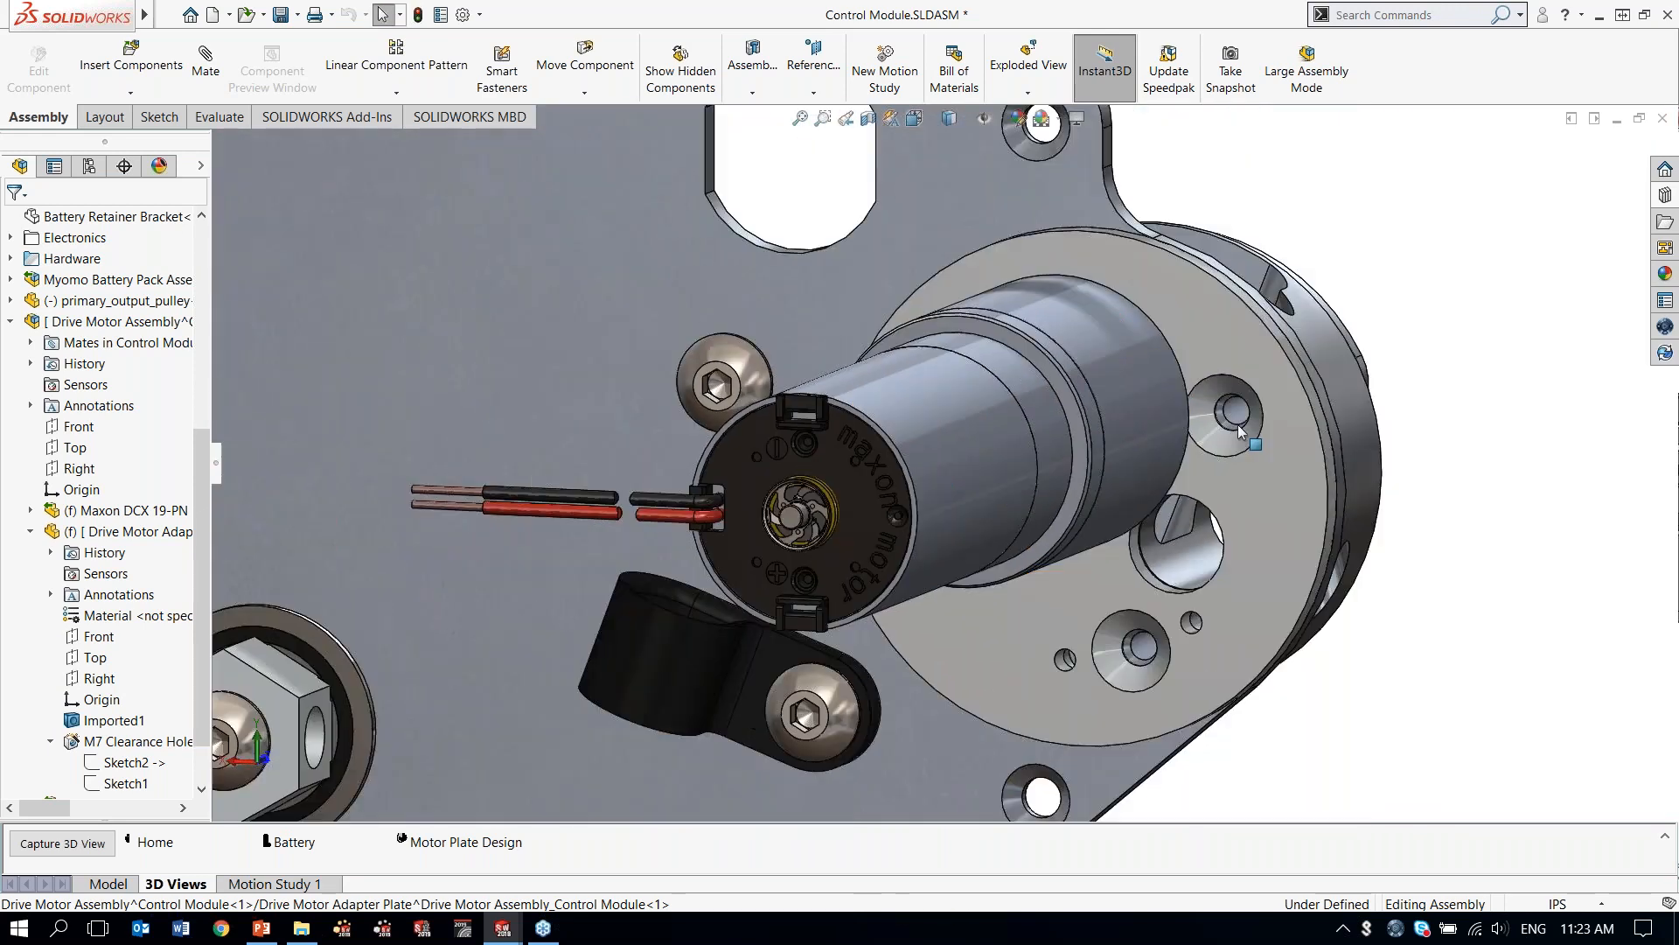
pyautogui.scroll(1, 1237, 425)
pyautogui.moveTo(205, 524); pyautogui.dragTo(207, 600)
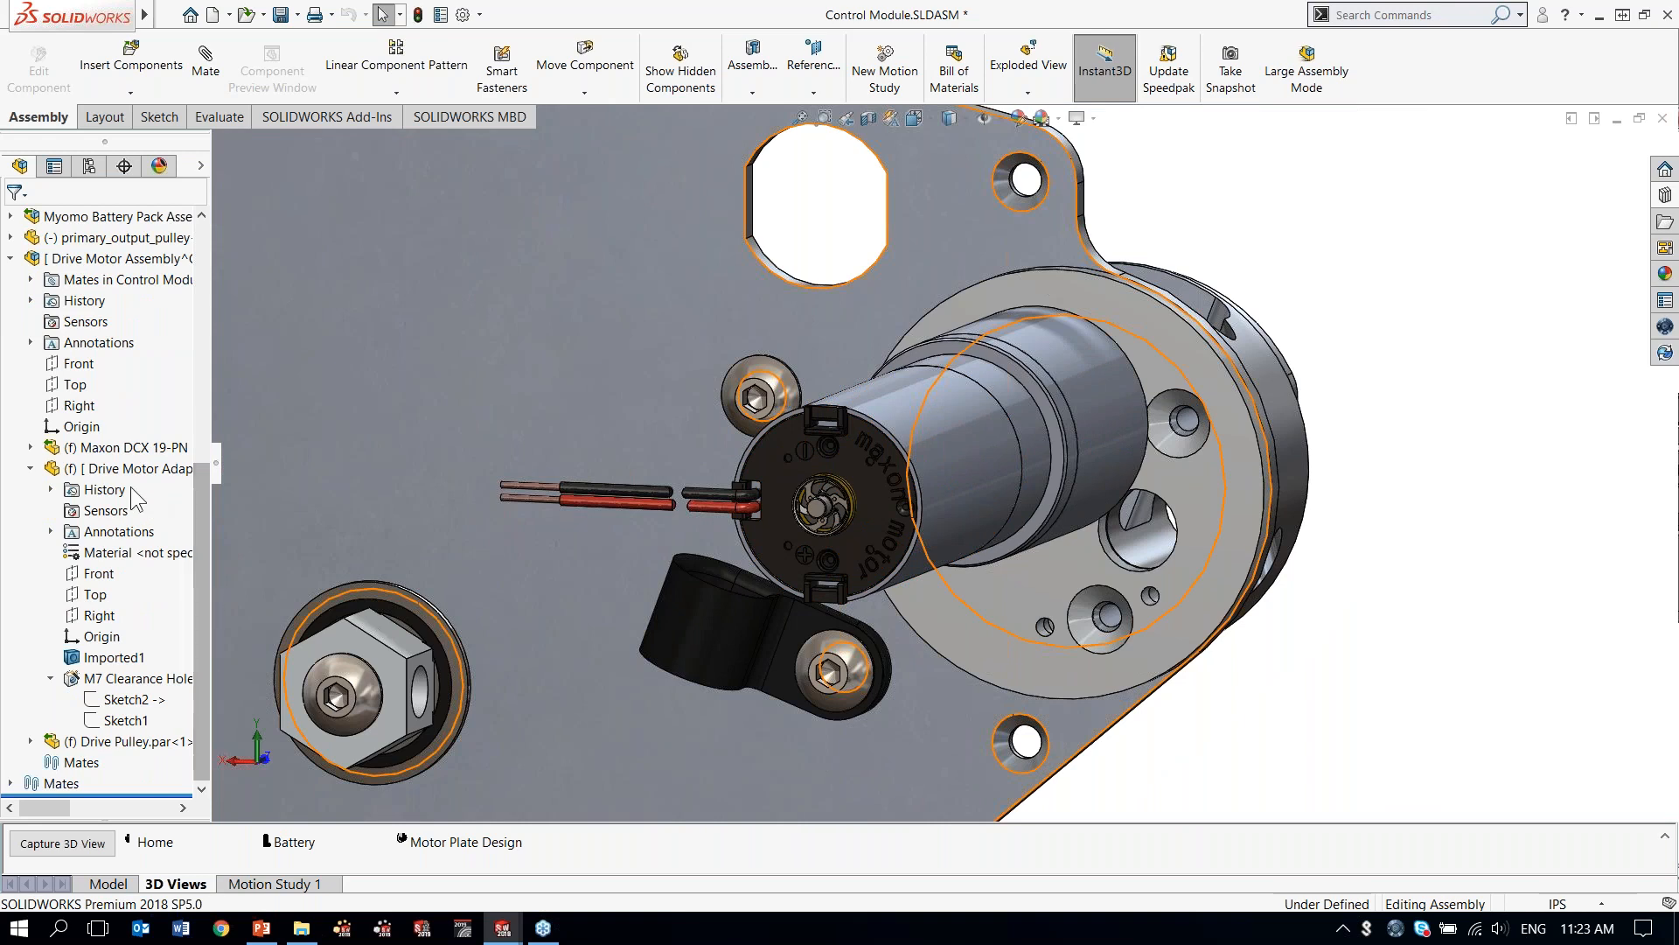
pyautogui.click(46, 467)
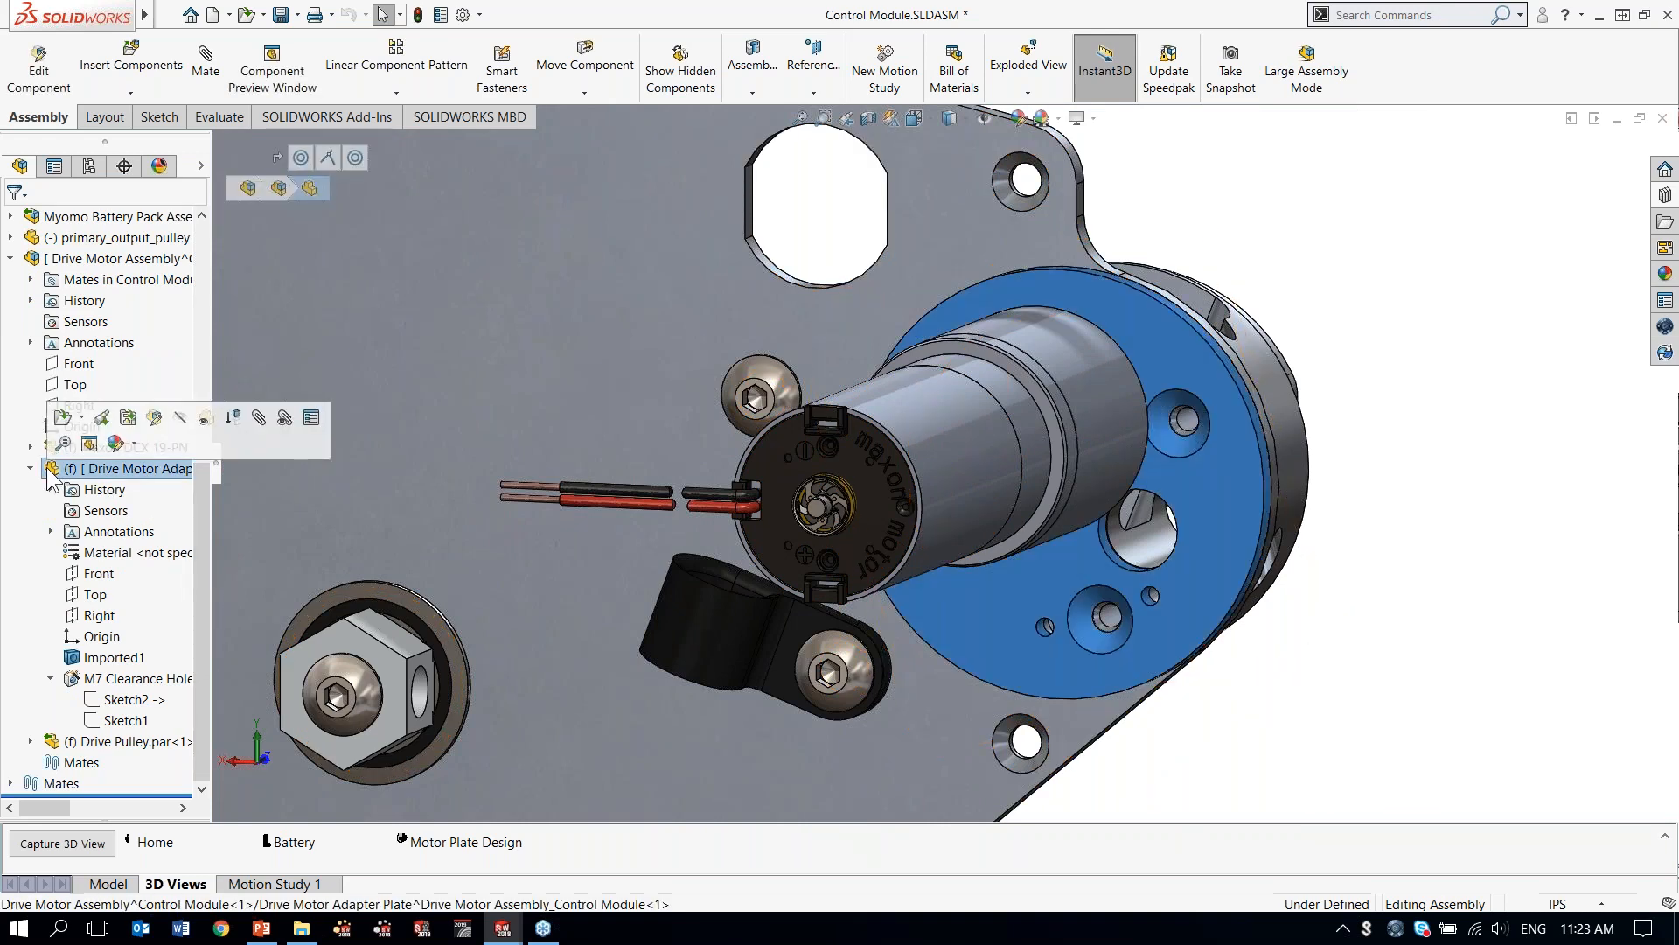
pyautogui.click(123, 741)
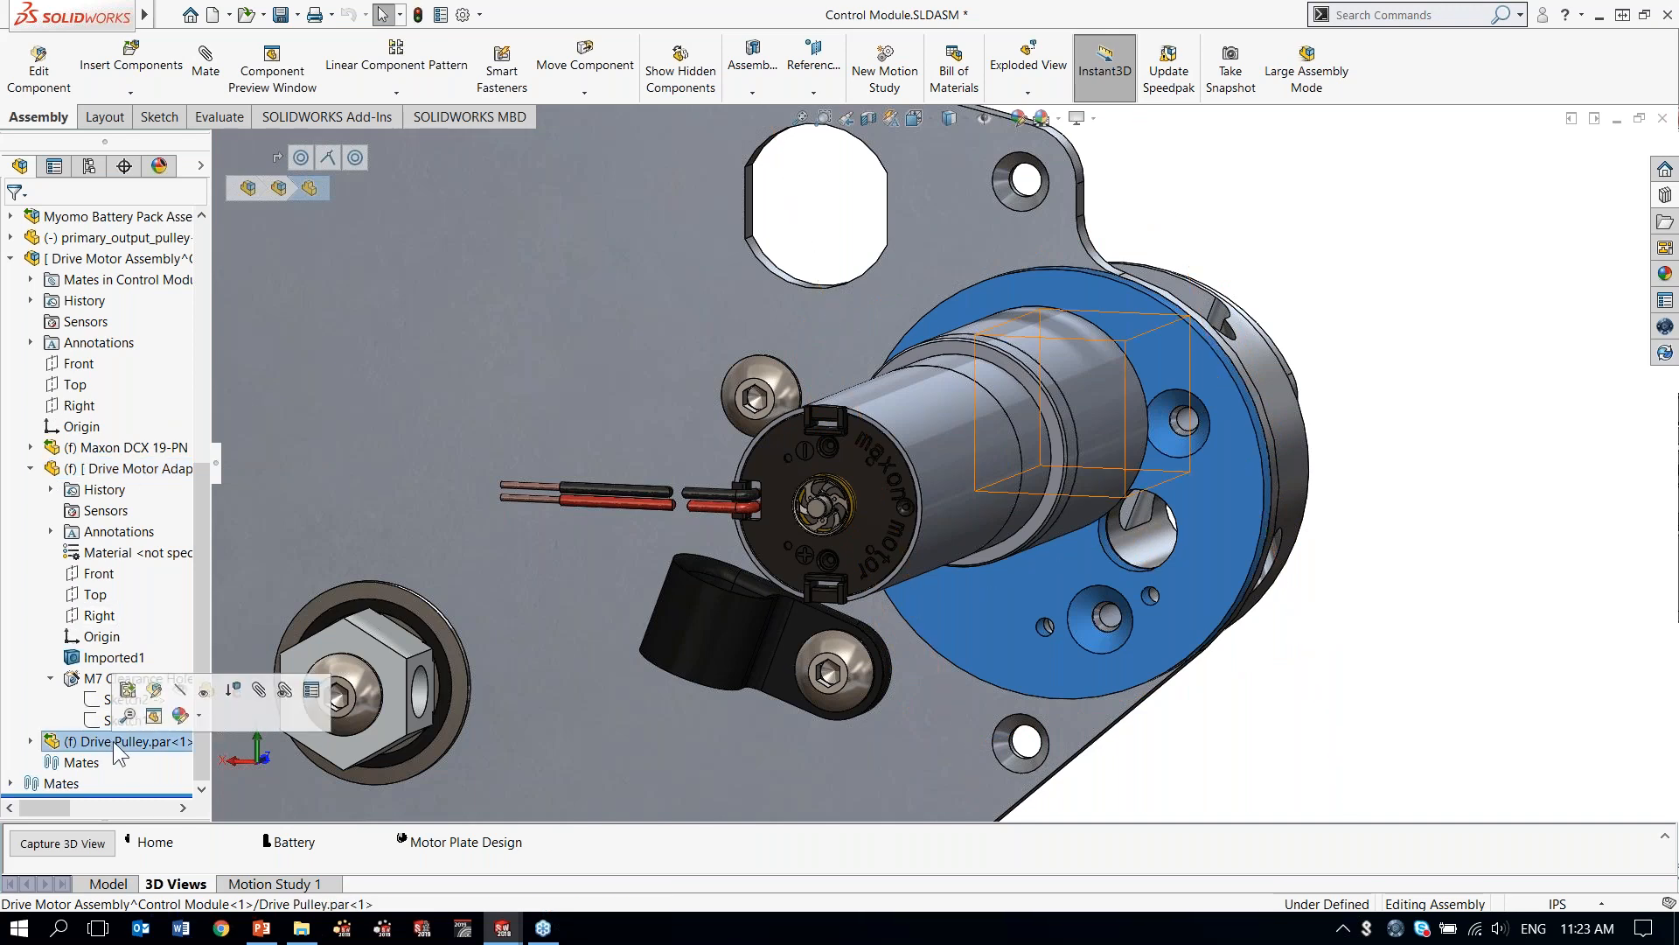
pyautogui.click(127, 449)
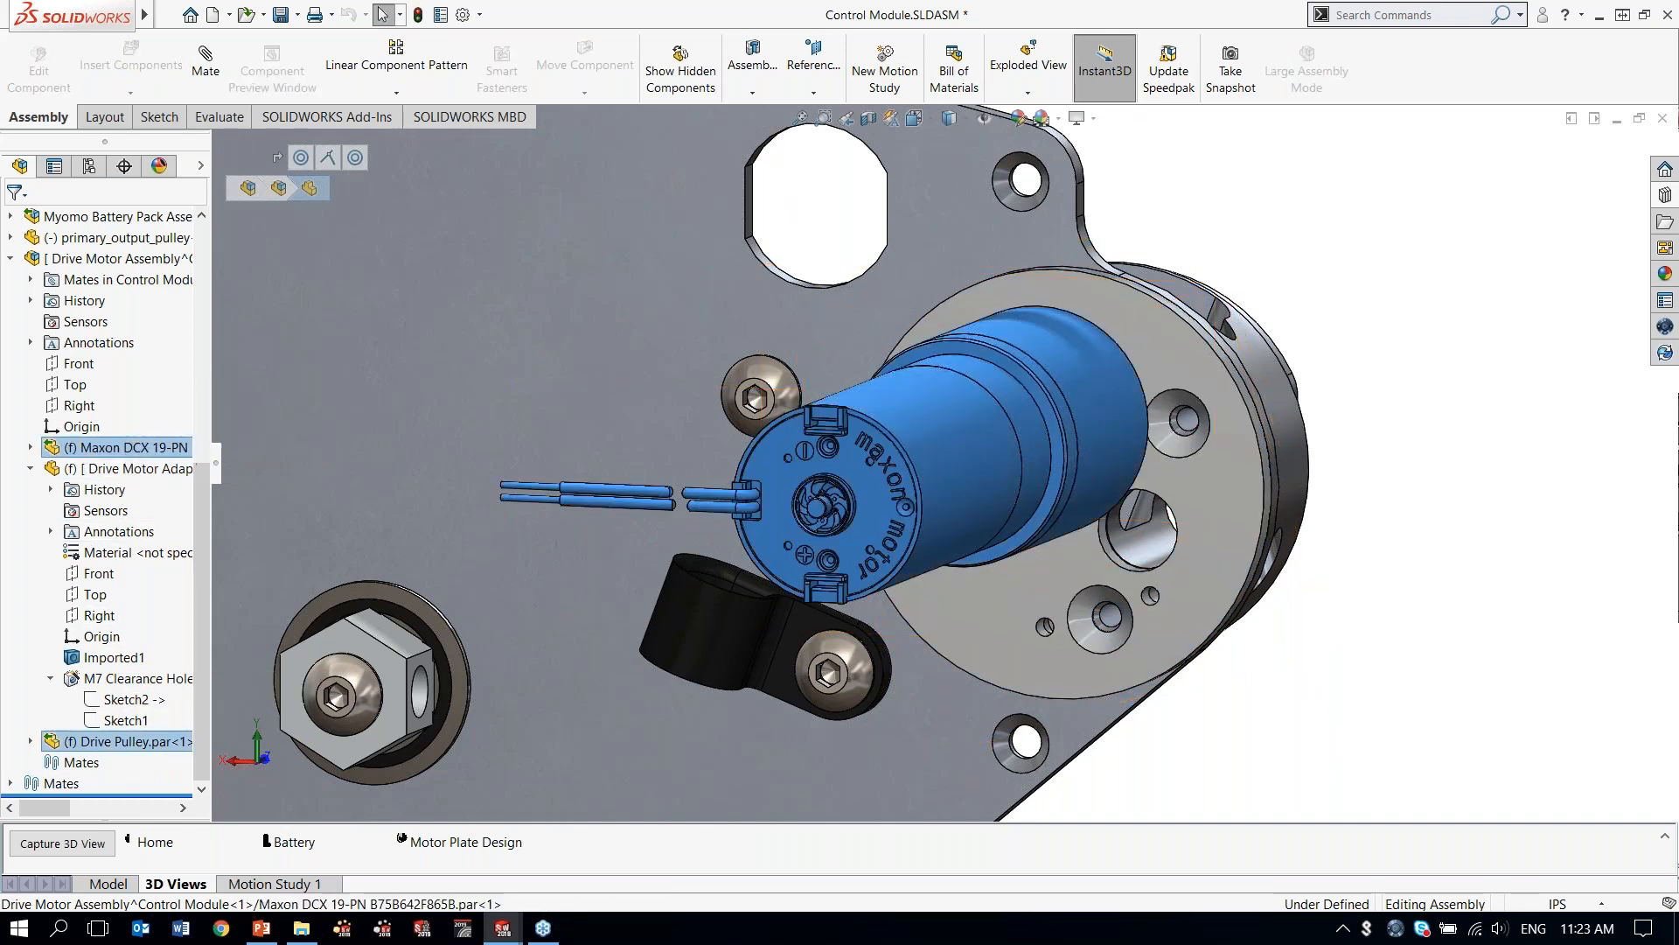
pyautogui.moveTo(1096, 350); pyautogui.dragTo(1023, 404, button='middle')
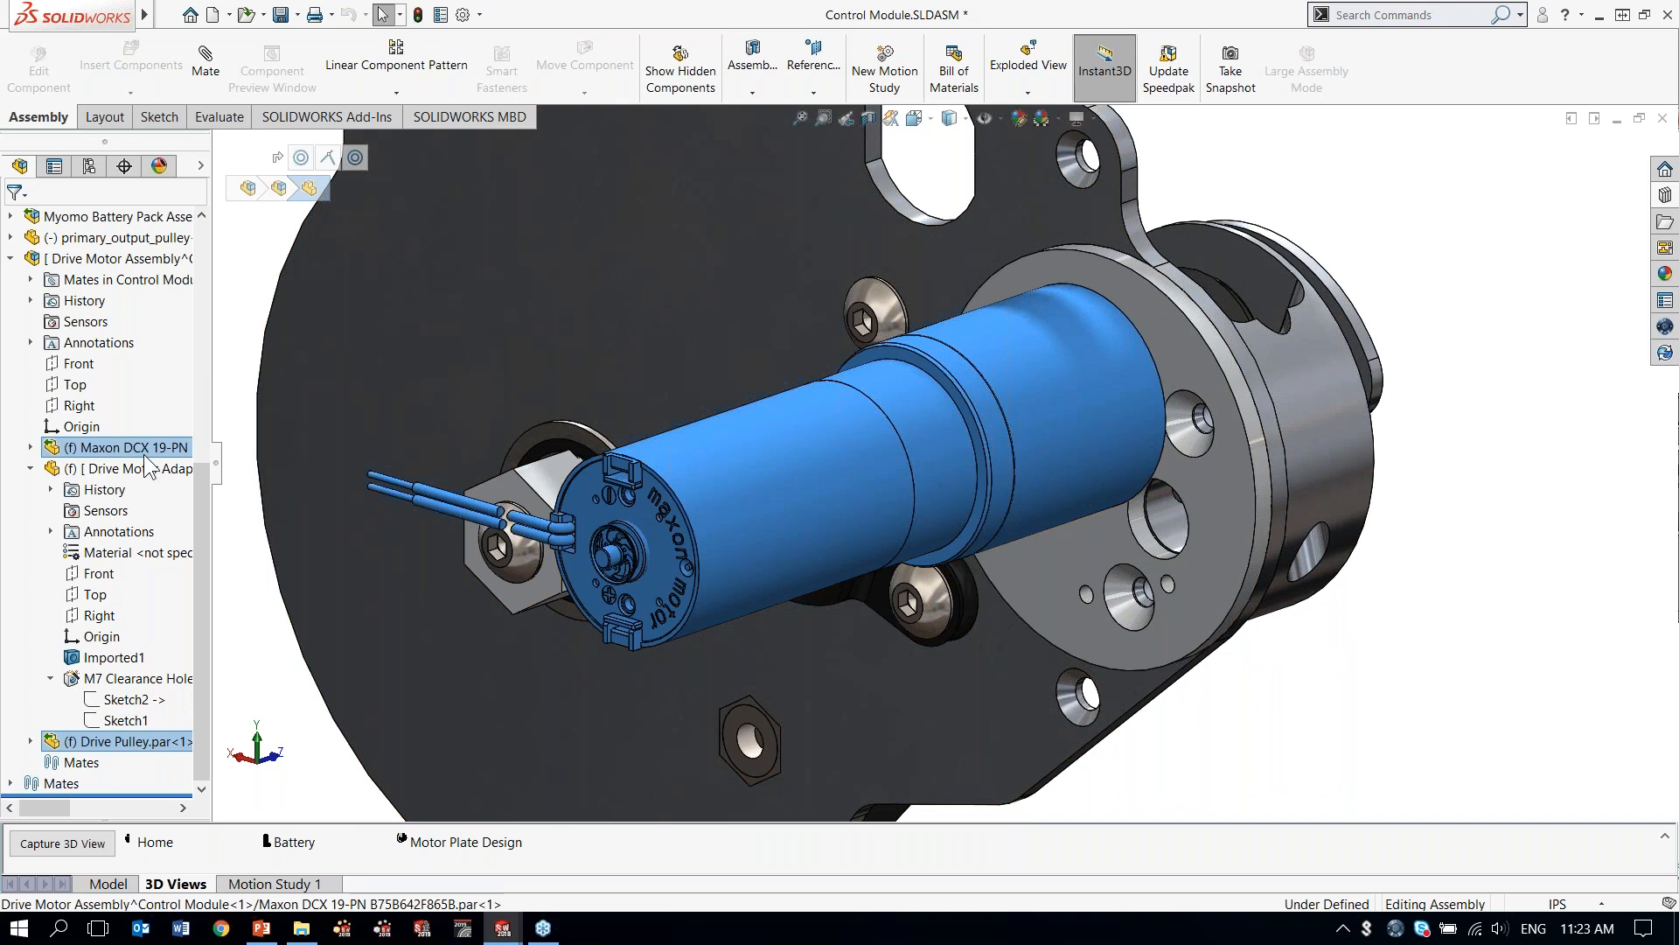
pyautogui.click(244, 259)
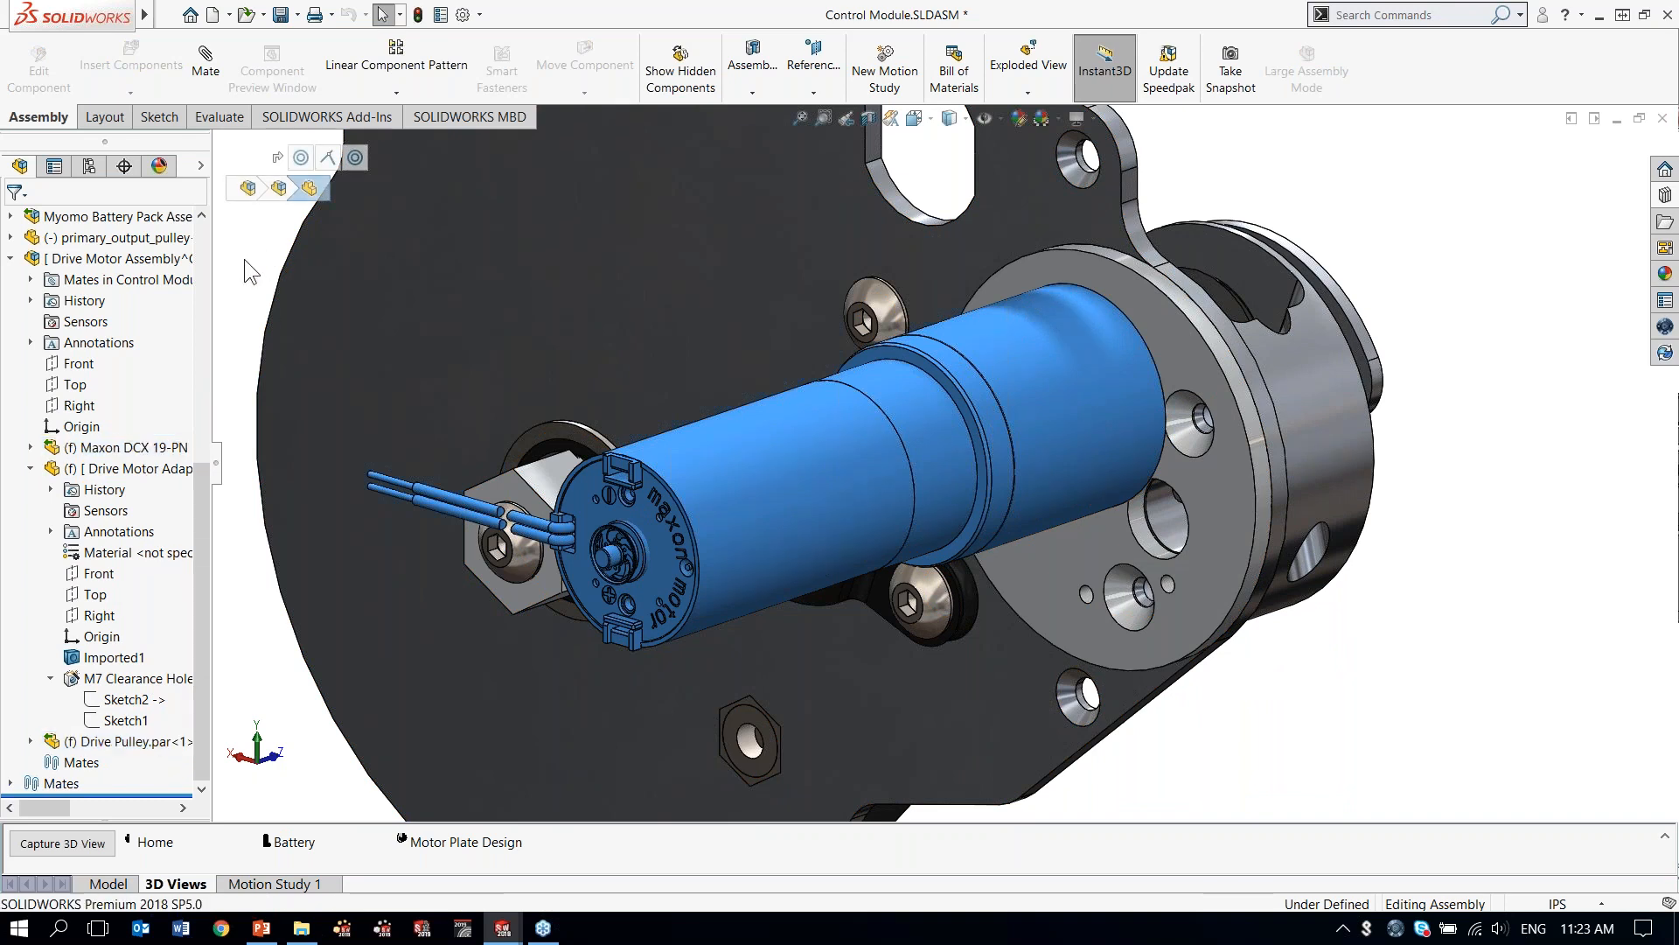
# Restore the assembly's saved Home view, switch to the PowerPoint slide show and advance to the Additional Capabilities slide.
pyautogui.click(153, 843)
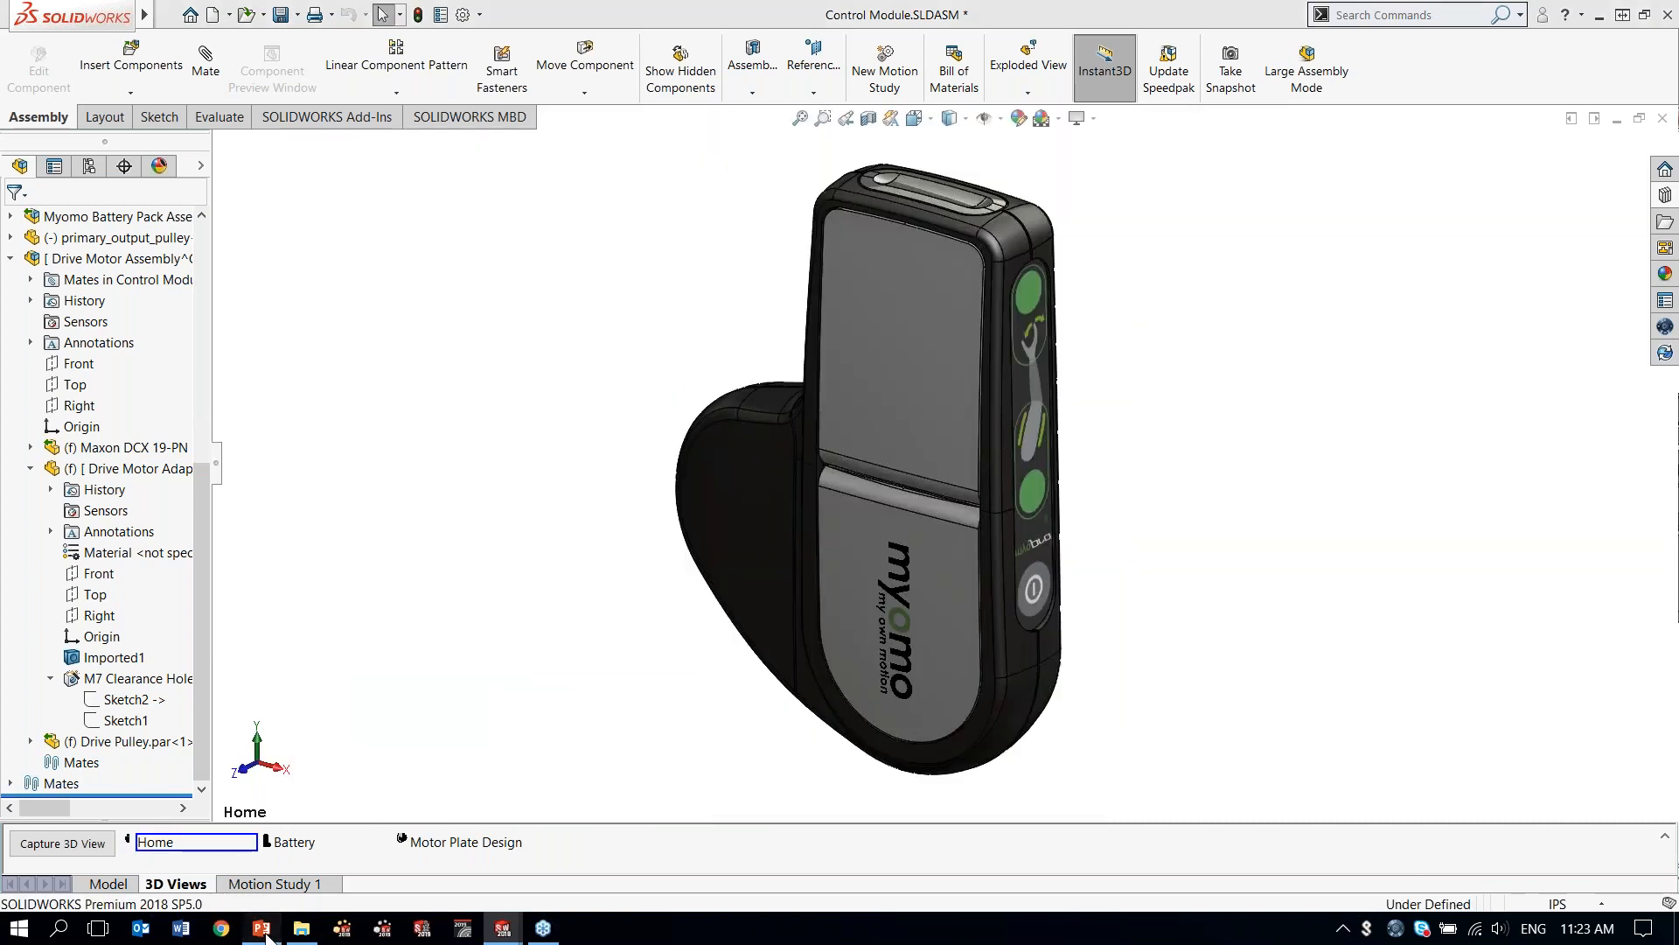
pyautogui.click(265, 933)
pyautogui.click(321, 674)
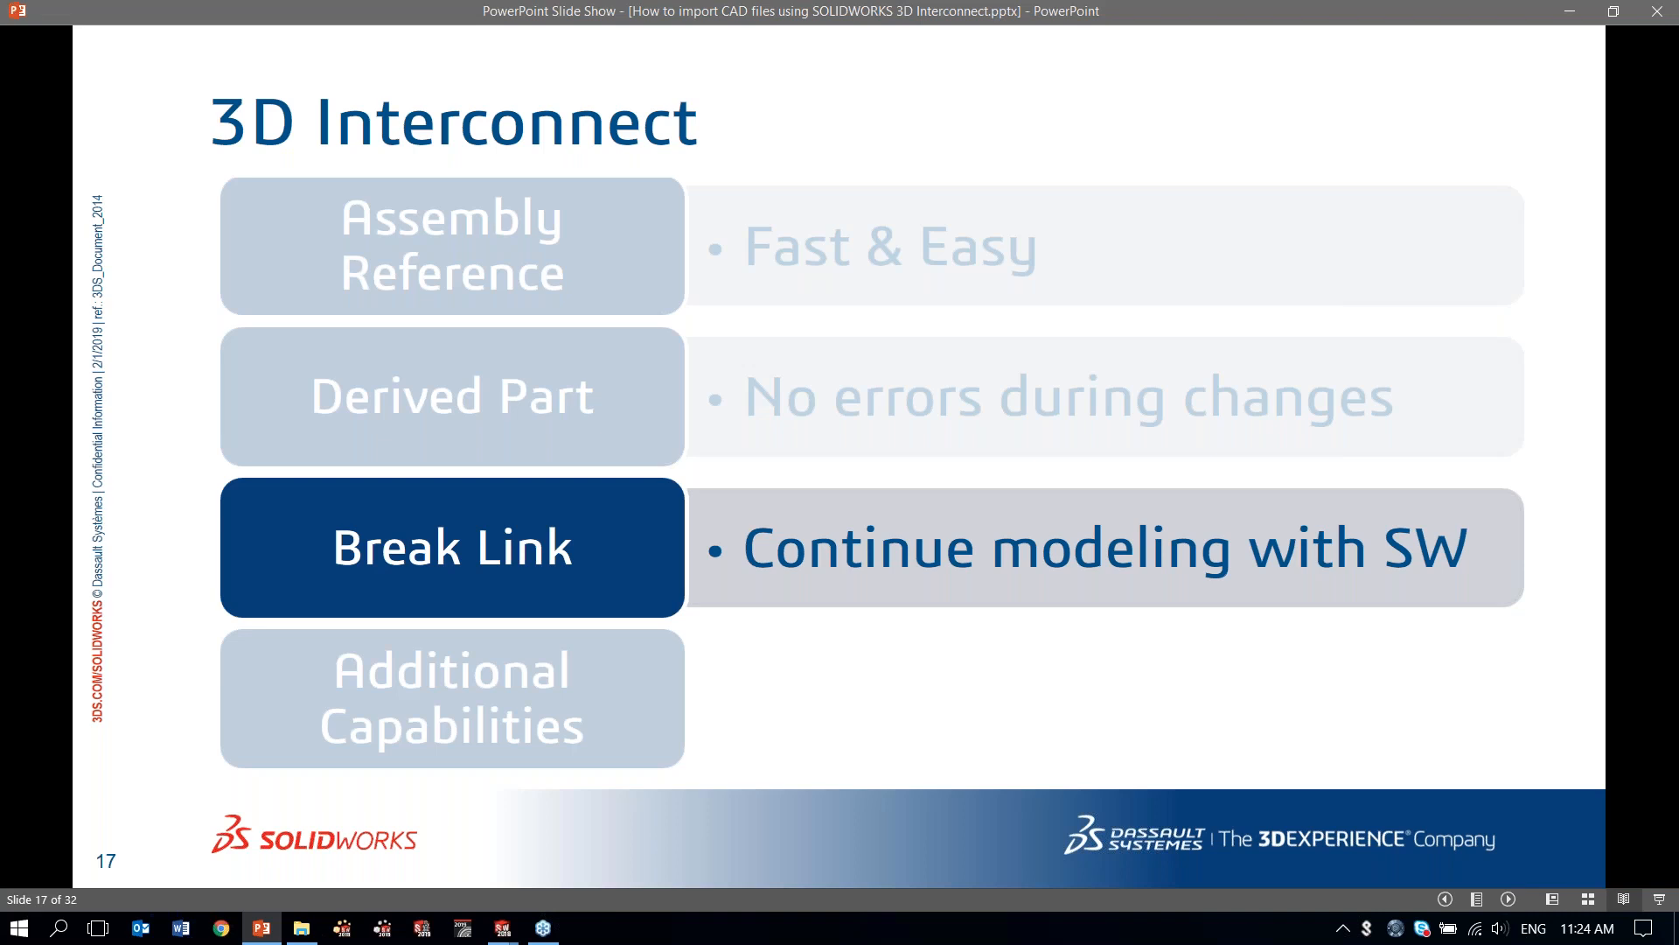
pyautogui.press('Right')
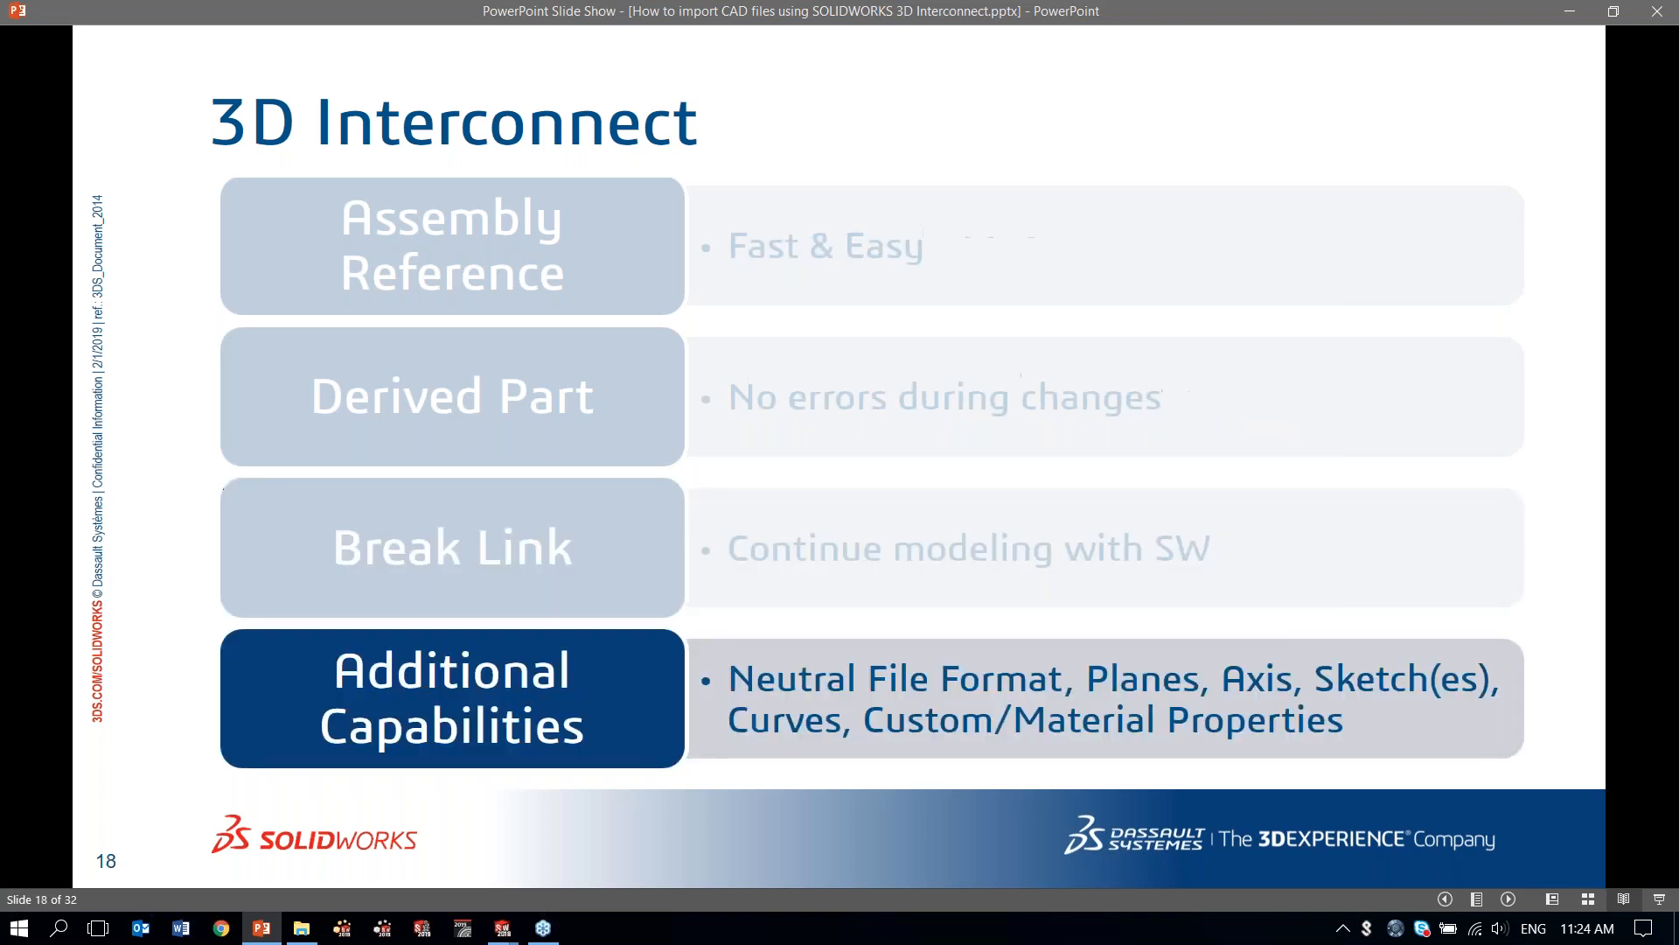